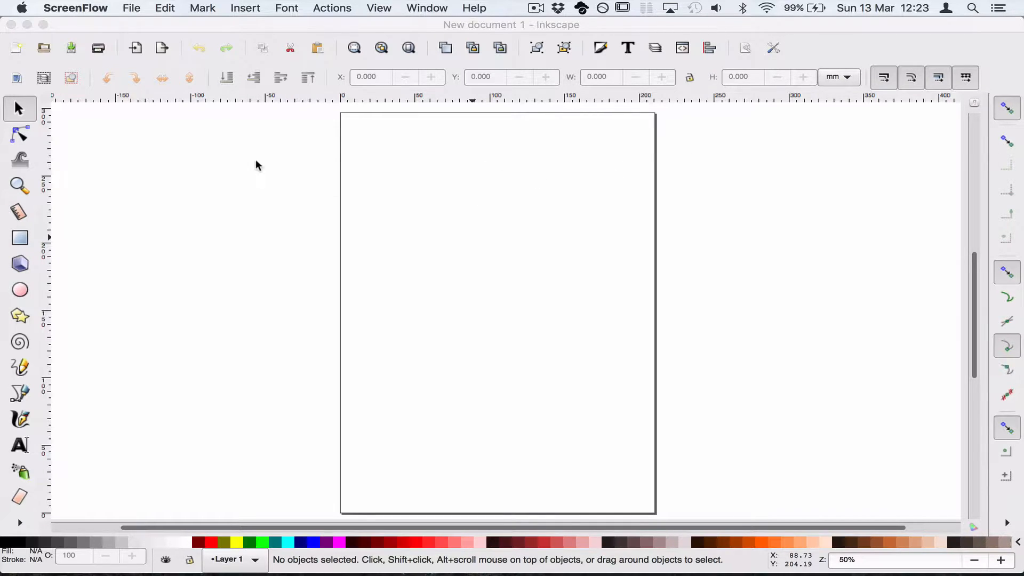
Draw a green square about 120 mm per side in the upper part of the page and move it slightly upward
click(20, 228)
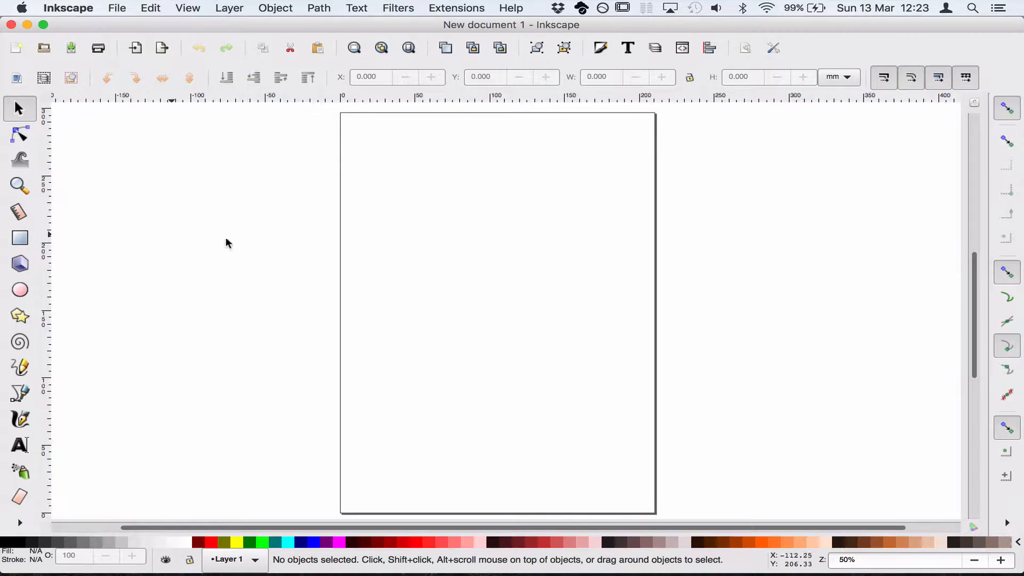
click(21, 238)
mouse_move(365, 174)
mouse_down()
mouse_move(512, 303)
mouse_move(576, 314)
mouse_move(585, 218)
mouse_move(544, 360)
mouse_move(407, 276)
mouse_move(578, 205)
mouse_move(599, 263)
mouse_move(480, 311)
mouse_move(466, 297)
mouse_move(579, 205)
mouse_move(562, 288)
mouse_move(477, 277)
mouse_move(476, 266)
mouse_move(574, 346)
mouse_move(519, 295)
mouse_move(605, 382)
mouse_move(489, 256)
mouse_move(521, 341)
mouse_move(475, 293)
mouse_move(564, 353)
mouse_move(462, 259)
mouse_move(545, 333)
mouse_up()
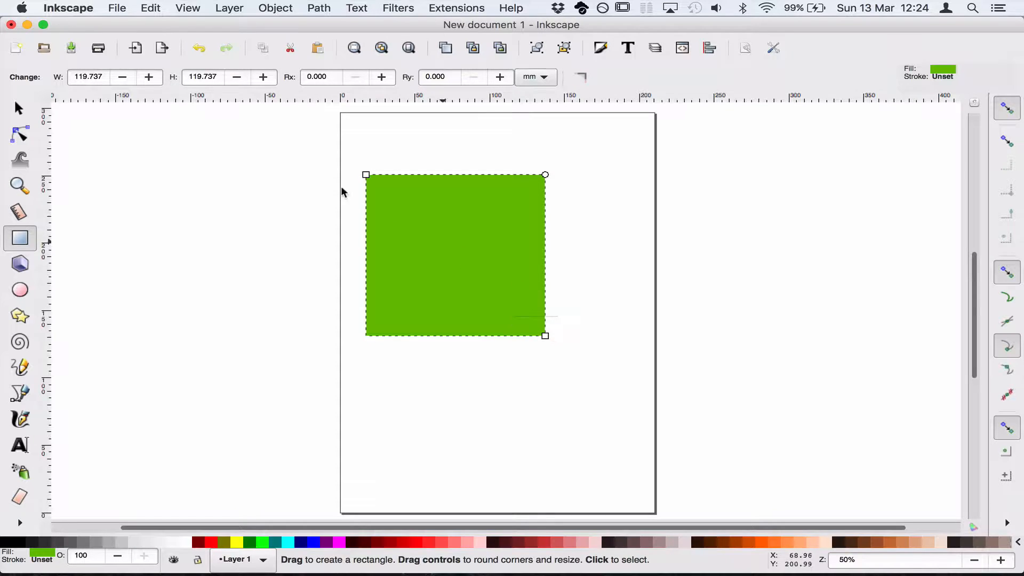
click(18, 108)
click(461, 232)
mouse_move(460, 258)
mouse_down()
mouse_move(526, 228)
mouse_move(461, 243)
mouse_up()
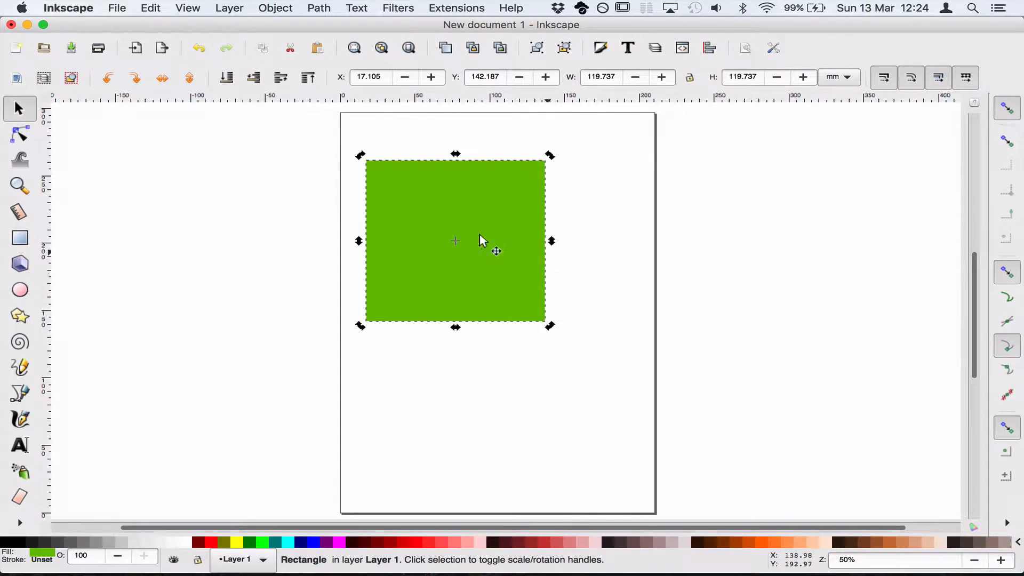
Try rotating the square clockwise about its centre and undo the rotation
click(451, 231)
click(468, 226)
click(472, 229)
click(477, 247)
drag(553, 159, 544, 293)
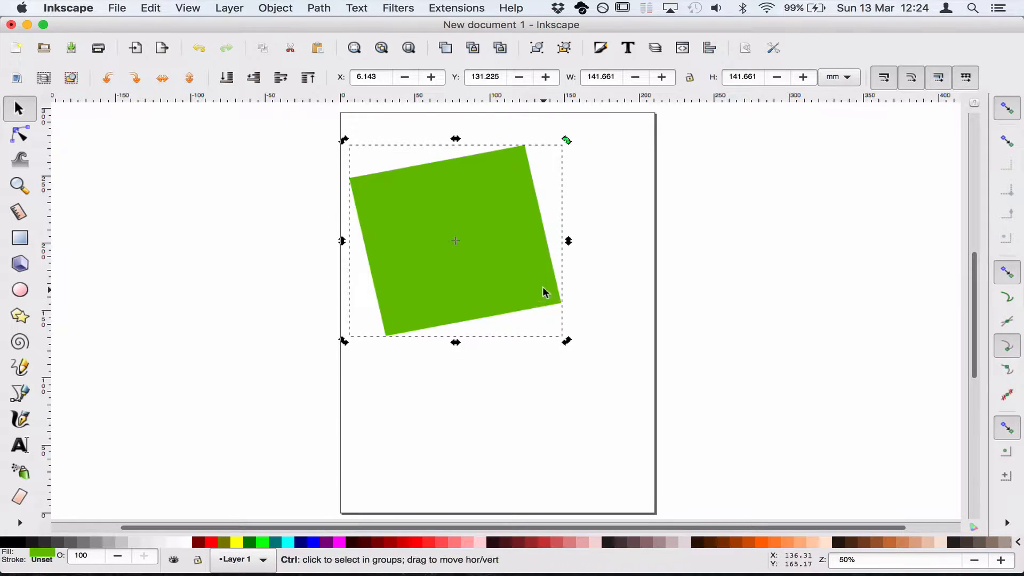
key(ctrl+z)
Reposition the square near the page's upper middle, trying and undoing two transformations from its corner handle
drag(478, 243, 530, 246)
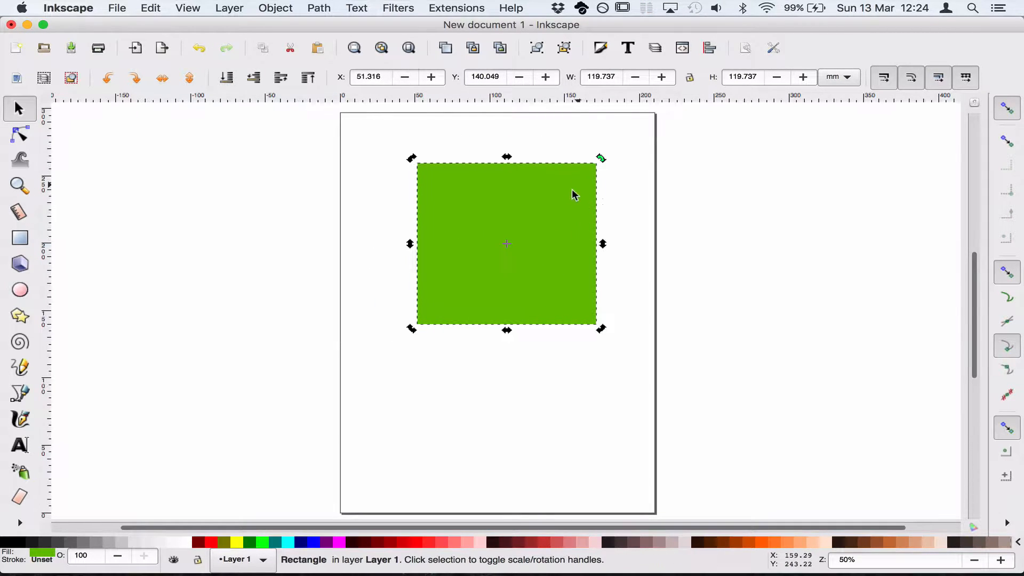
drag(599, 155, 647, 128)
key(ctrl+z)
click(536, 222)
drag(601, 157, 587, 221)
key(ctrl+z)
drag(498, 219, 471, 213)
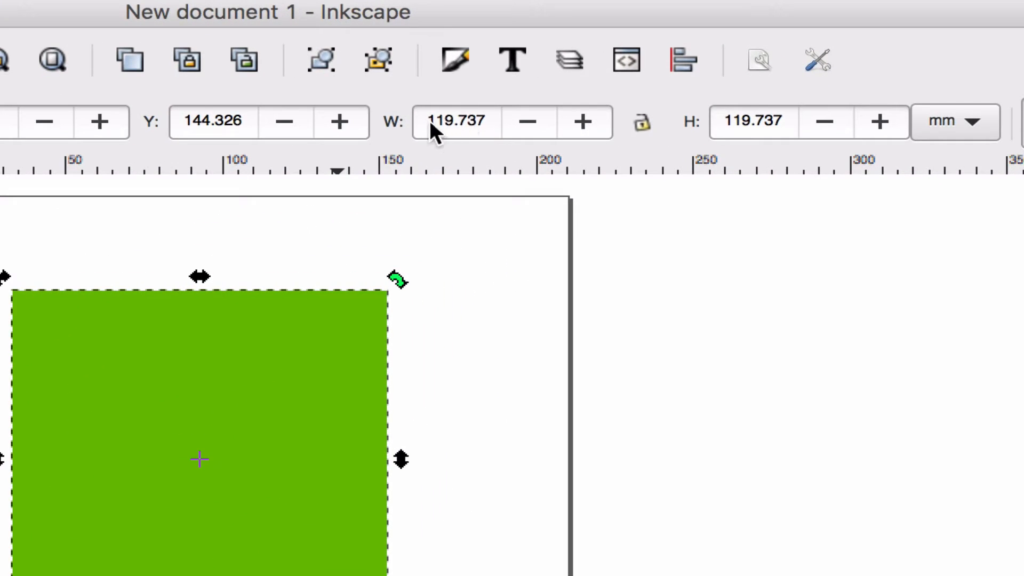
Set the square's width and height to exactly 120 mm
click(436, 123)
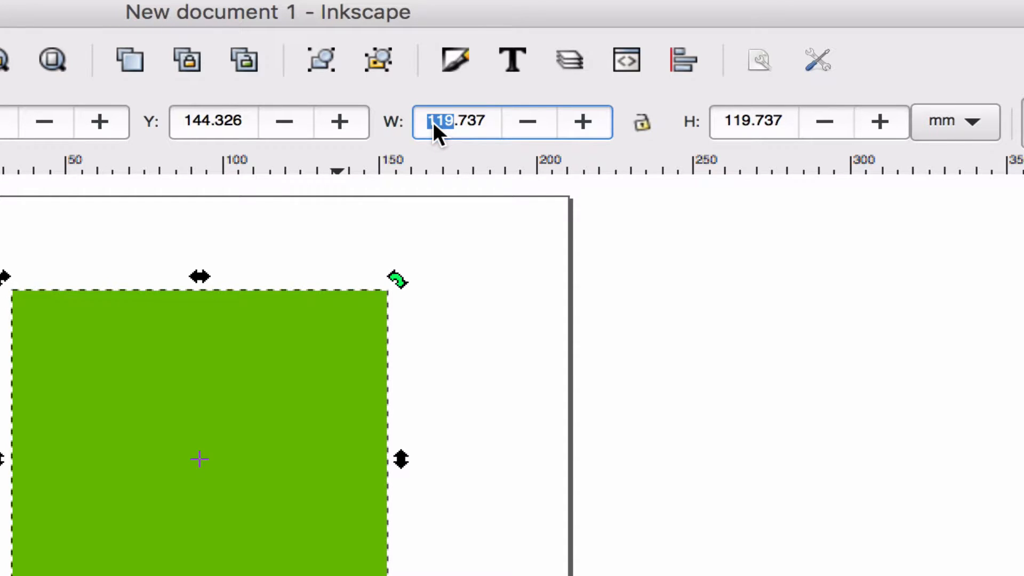
key(Right)
key(Right)
key(Right)
key(Right)
key(Right)
key(BackSpace)
key(BackSpace)
key(BackSpace)
key(BackSpace)
text(120)
key(Tab)
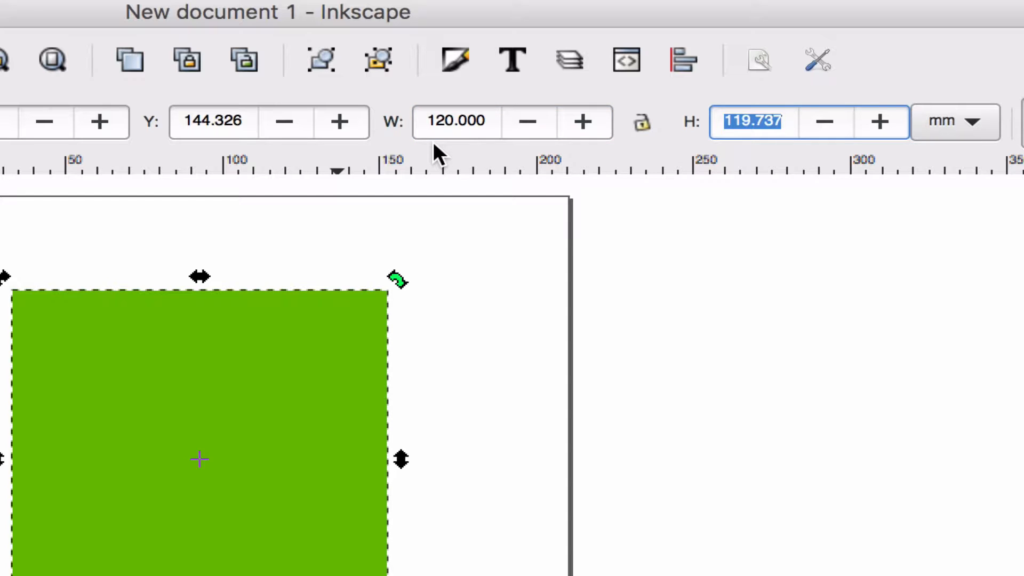
text(120)
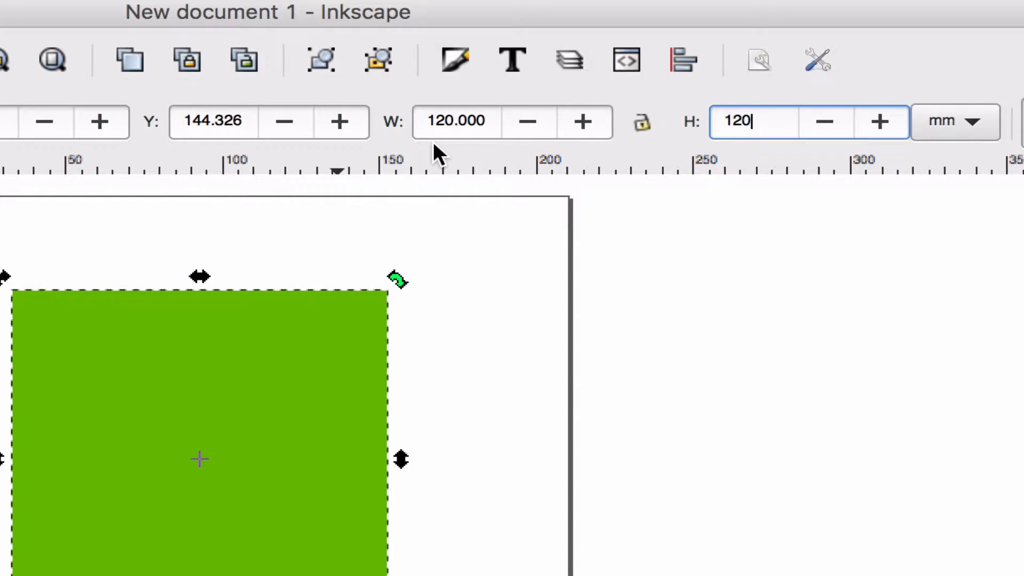
key(Return)
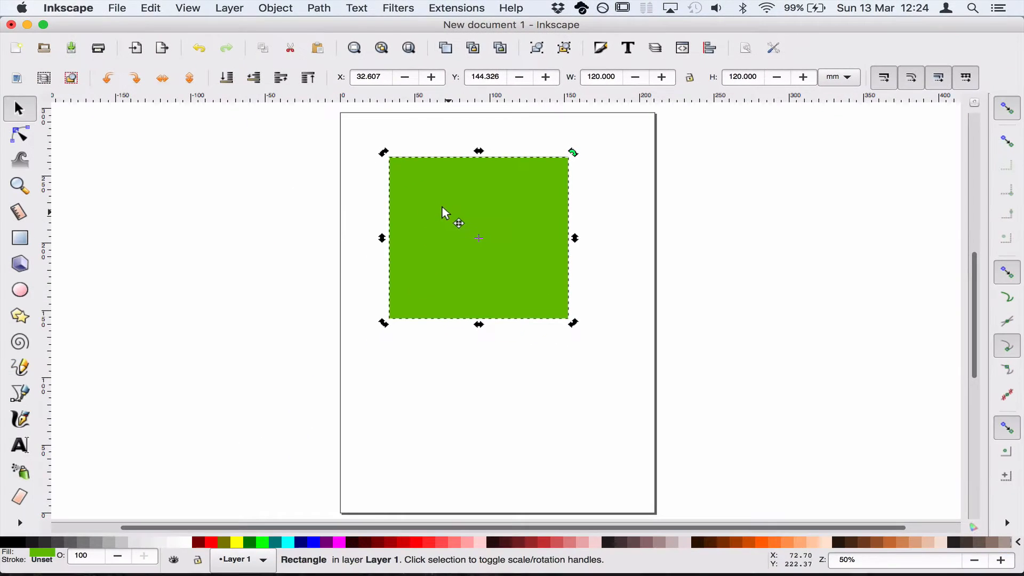
Move the square across the page's right edge and draw a circle about 121 mm wide on the page
click(189, 368)
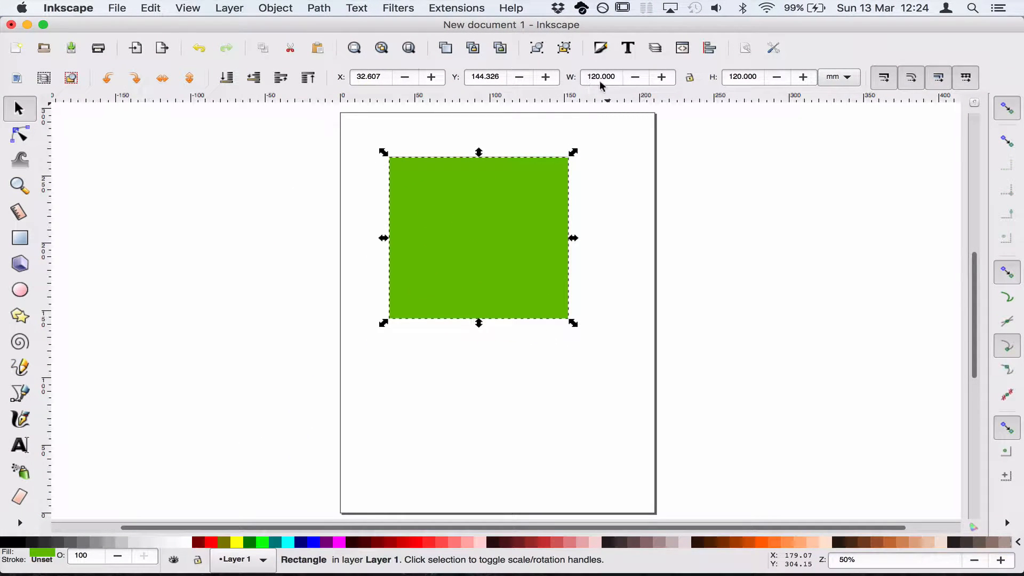
drag(459, 217, 665, 202)
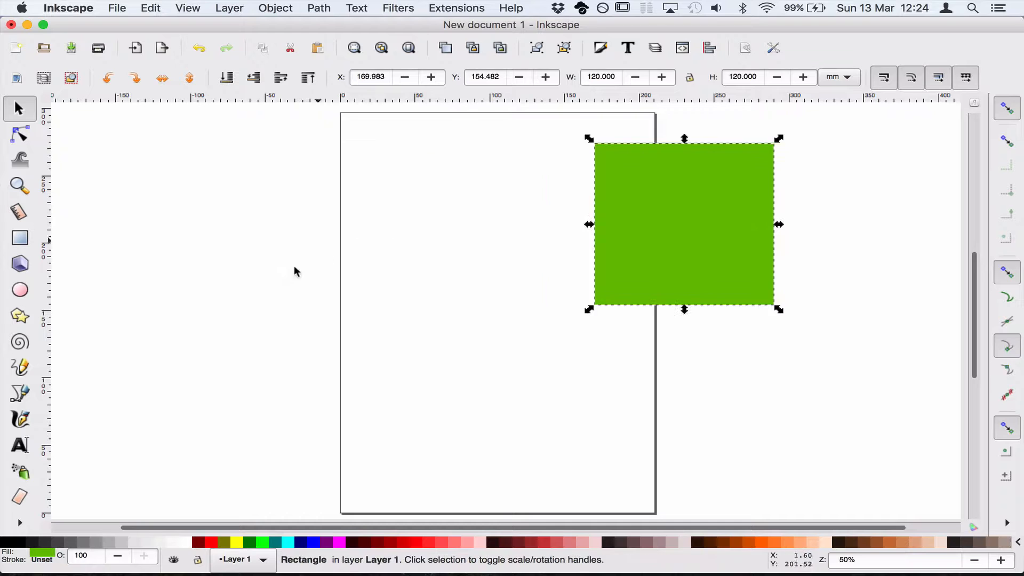
click(19, 290)
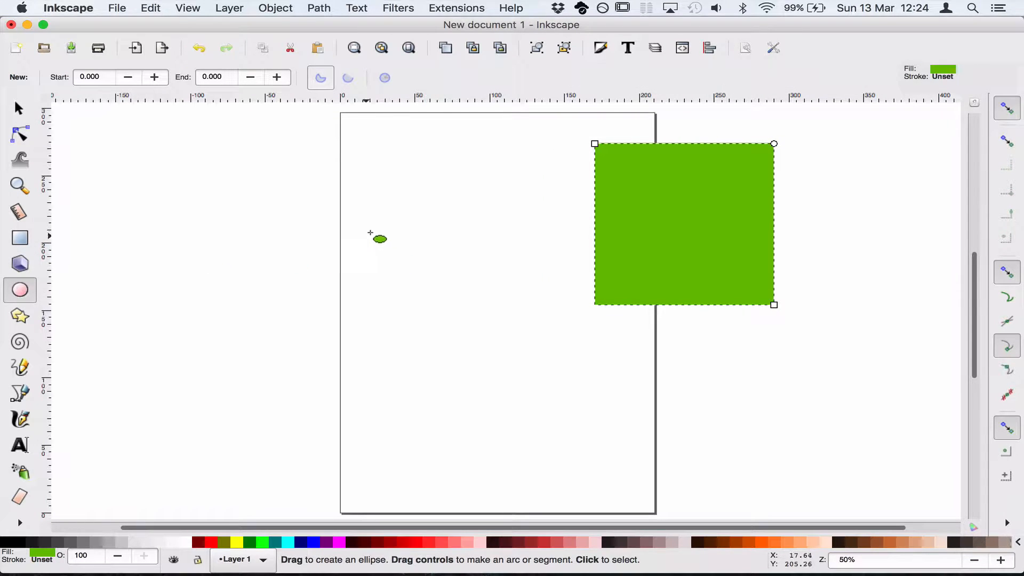
drag(373, 221, 554, 383)
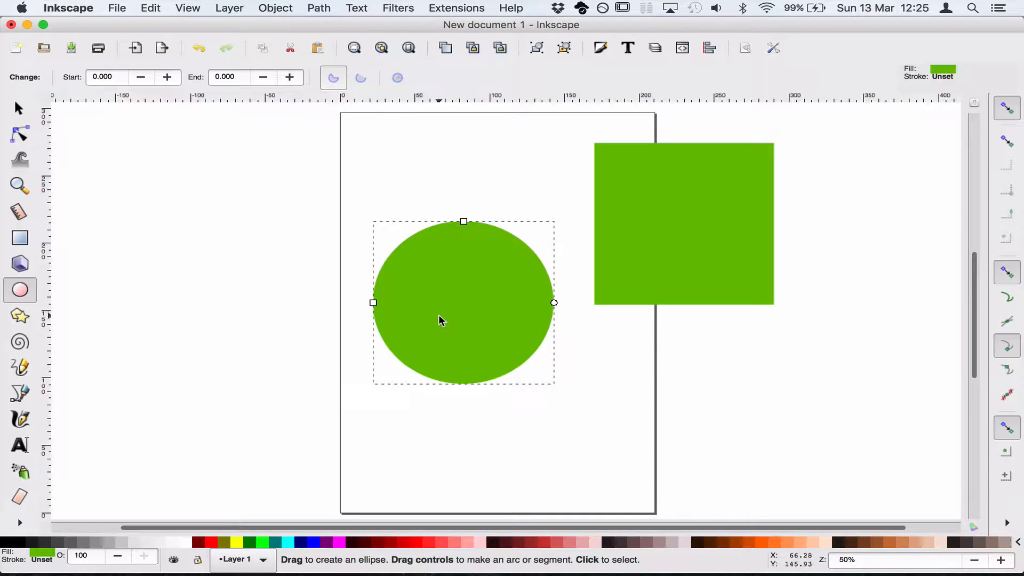
Move the circle across the page's left edge and the square back inside the page
click(33, 112)
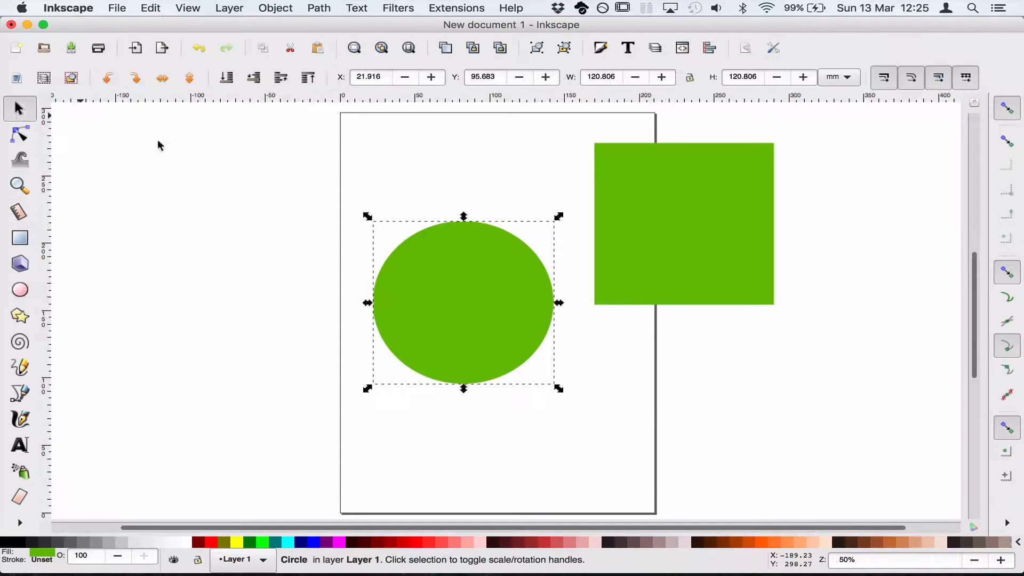
drag(418, 299, 257, 240)
drag(600, 237, 483, 283)
Scale the circle and the square up slightly in proportion, making the square about 129 mm wide
click(368, 284)
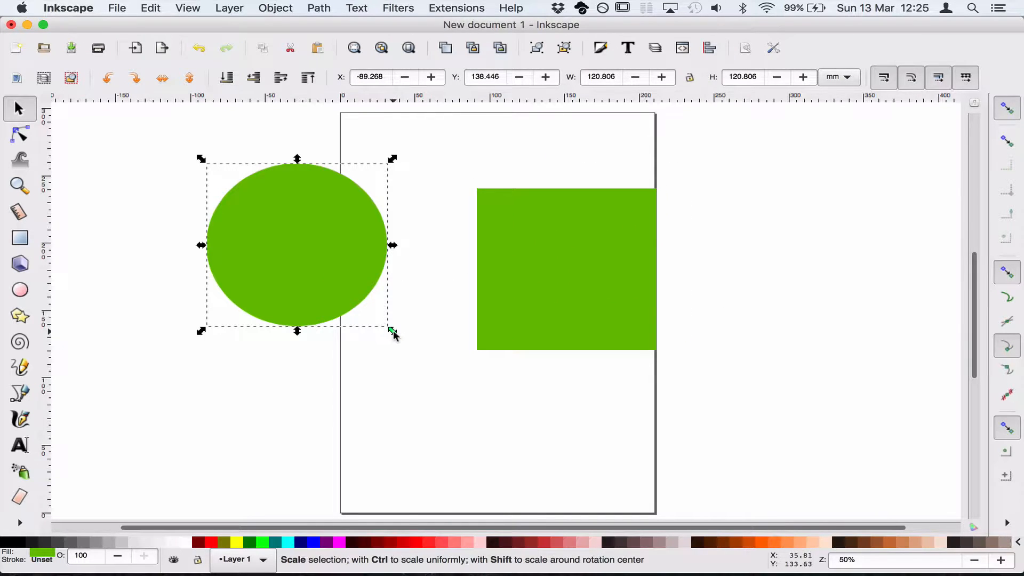
drag(392, 333, 434, 363)
click(507, 299)
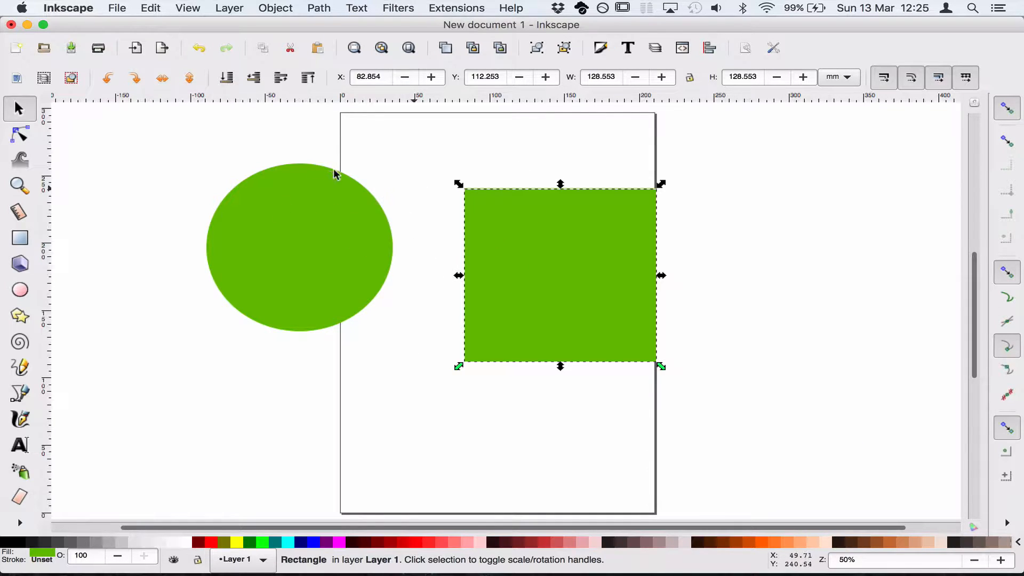
Delete the circle and square, and draw a rectangle about 153 mm wide and 92 mm high on the page
drag(199, 147, 709, 416)
key(Delete)
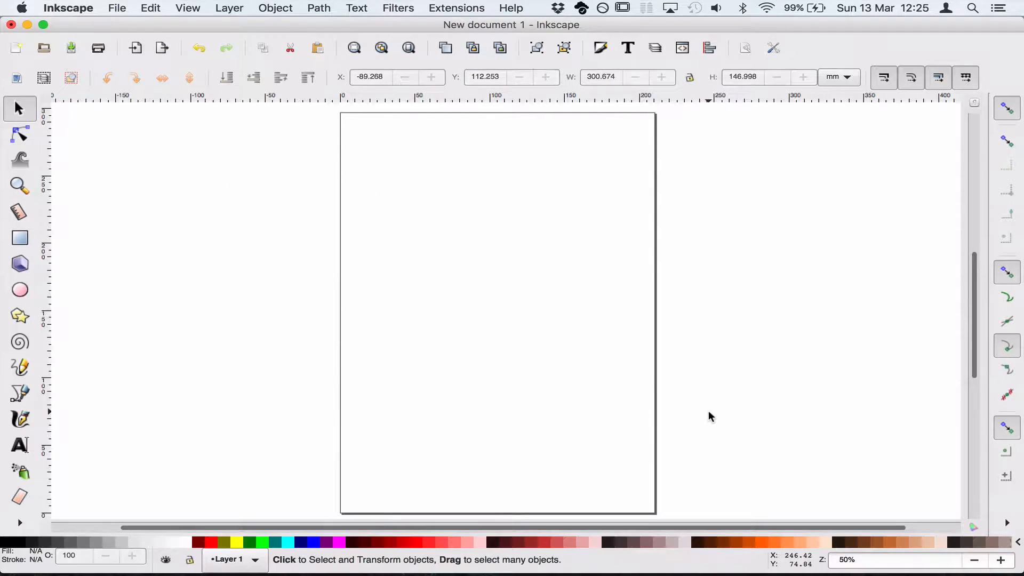
click(20, 238)
drag(388, 219, 617, 343)
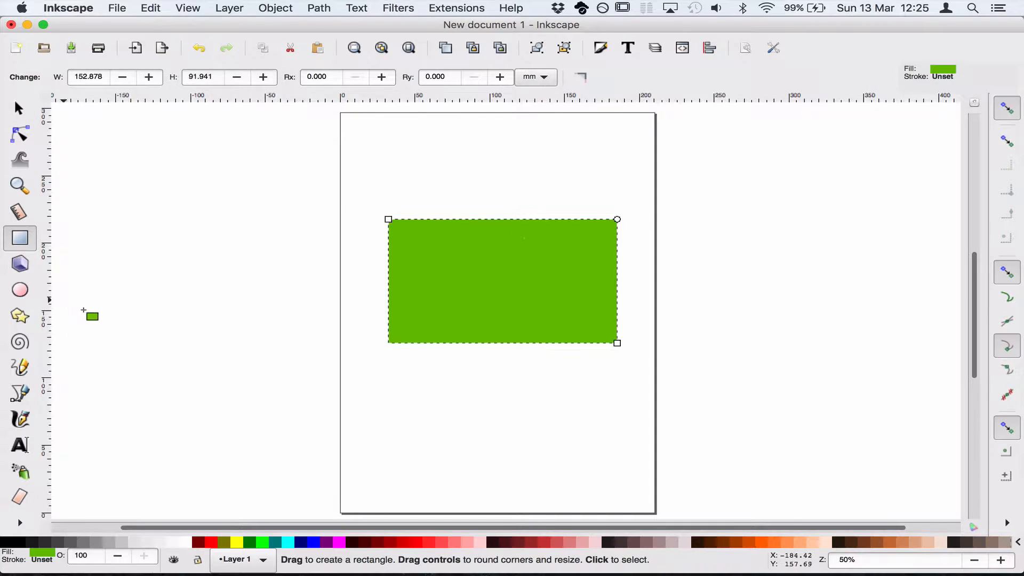
Draw a circle about 69 mm wide beside the page and set its flat fill to red, ff1000ff
click(20, 290)
drag(175, 214, 281, 308)
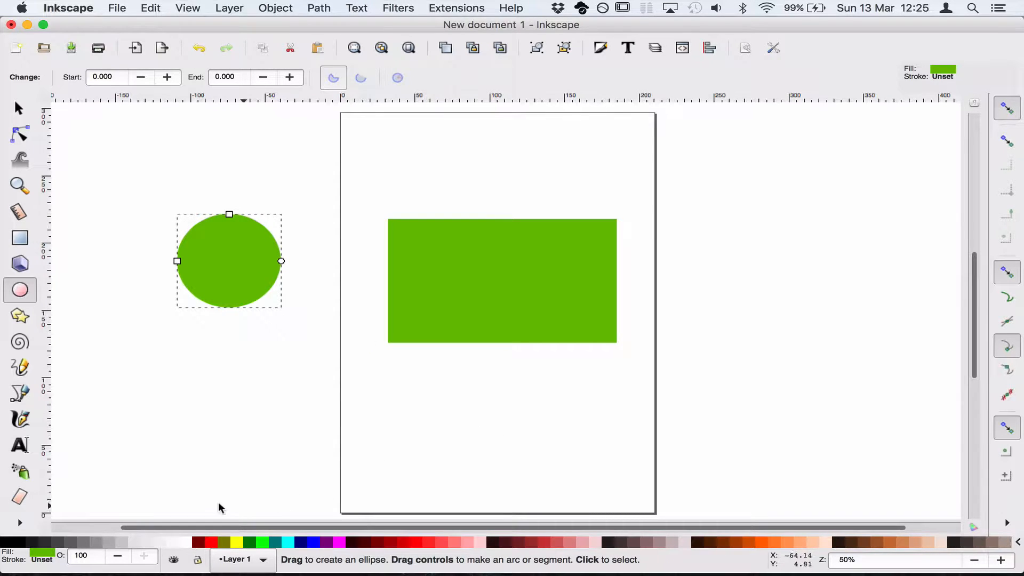
scroll(224, 542, down, 5)
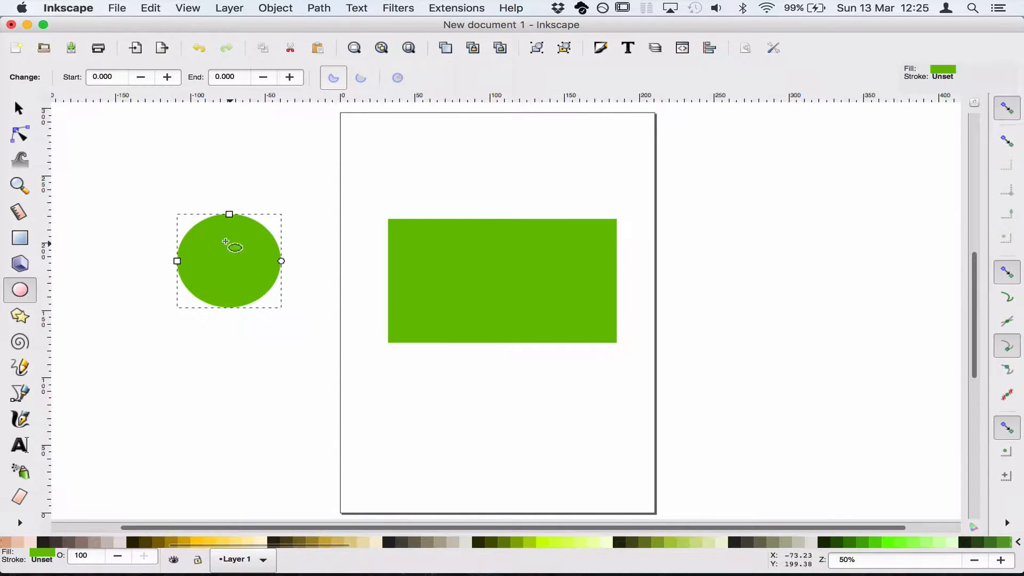
click(40, 557)
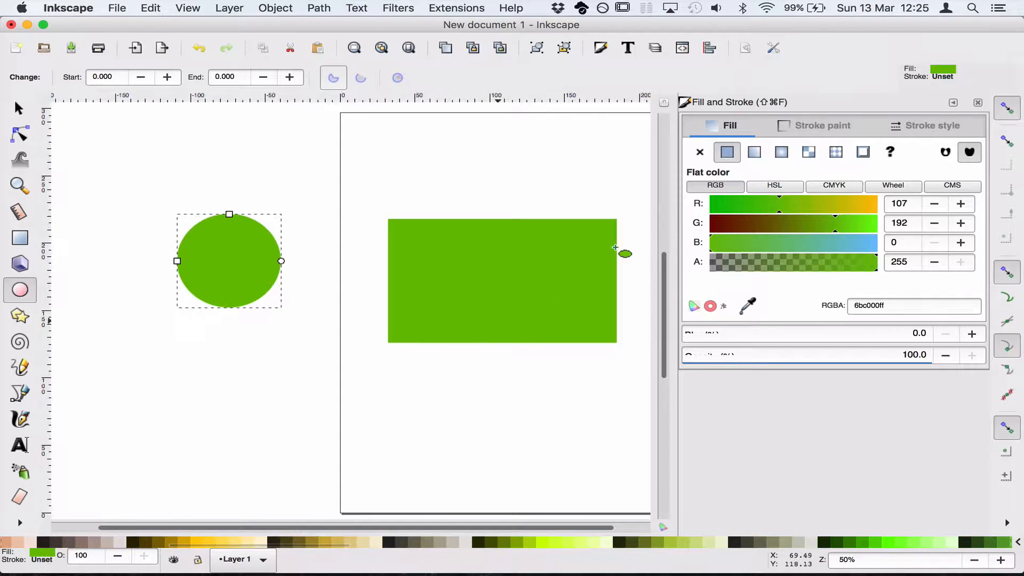
drag(745, 223, 879, 203)
Close the Fill and Stroke settings and move the red circle so it overlaps the middle of the rectangle's top edge
click(19, 108)
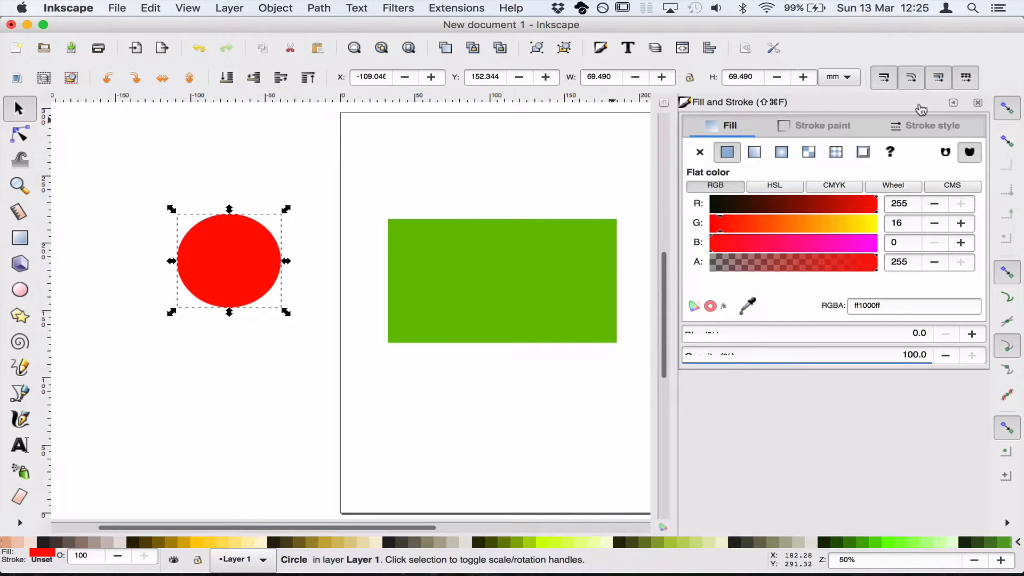
click(978, 102)
drag(245, 258, 518, 209)
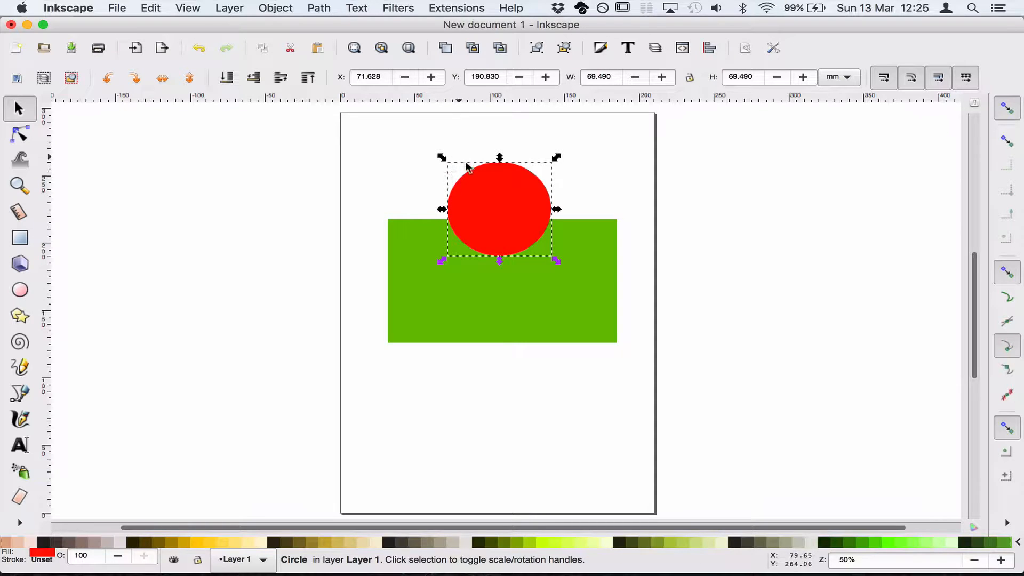
Try selecting the circle and rectangle together with a rubber-band box and by drawing over them, clearing the selection each time
drag(381, 146, 664, 373)
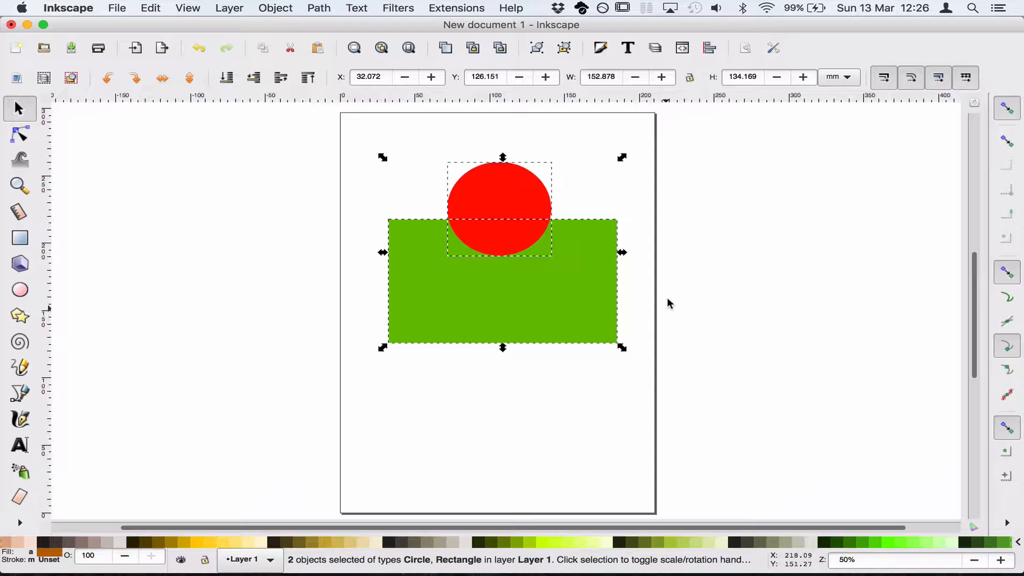
click(714, 272)
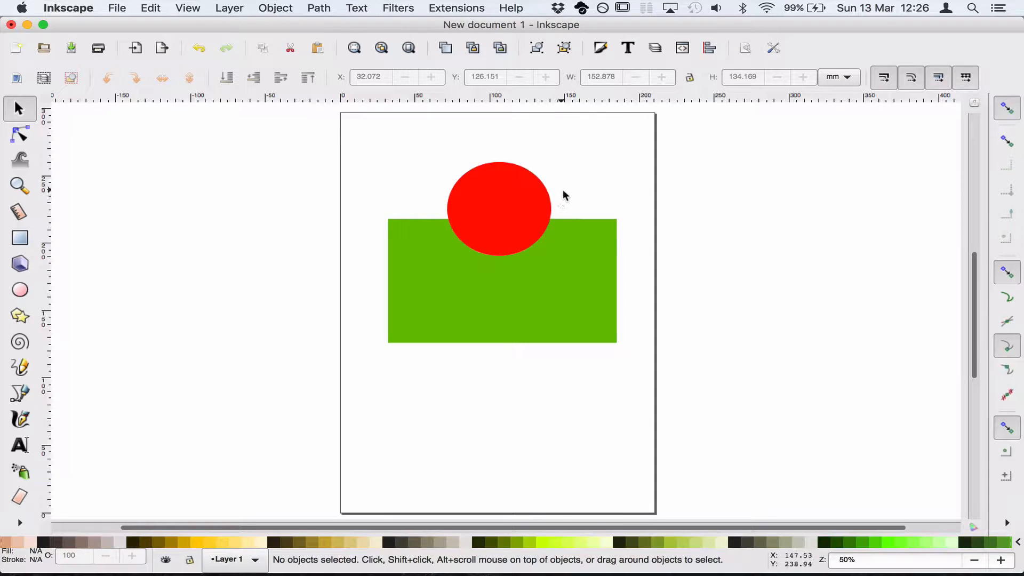
key(alt)
drag(579, 179, 540, 184)
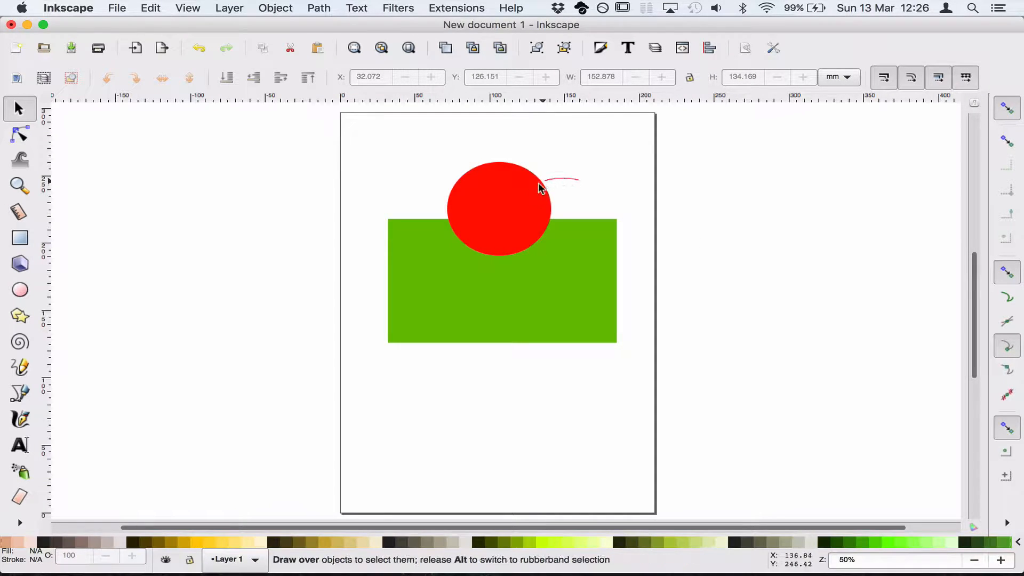
drag(616, 195, 591, 183)
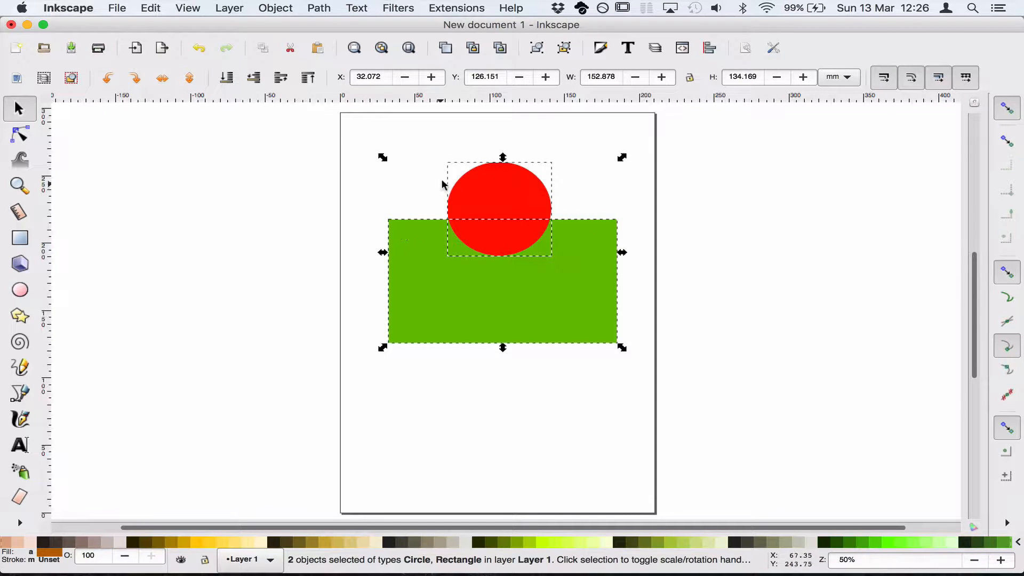
click(296, 145)
drag(301, 133, 655, 366)
click(655, 366)
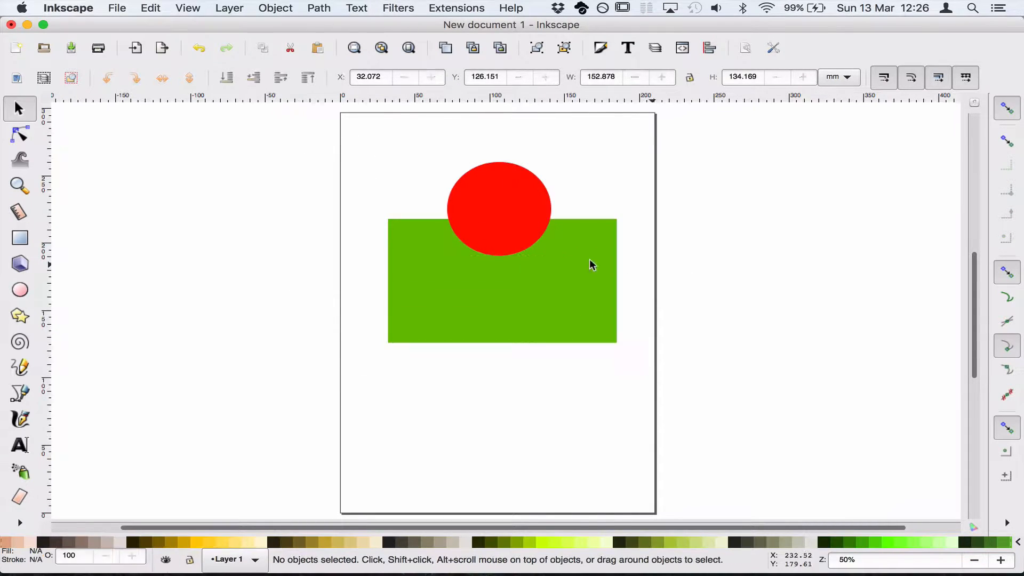
Select the circle and rectangle by drawing across both, merge them with Union, and undo the merge
key(alt)
mouse_move(422, 197)
mouse_down()
mouse_move(462, 209)
mouse_move(448, 233)
mouse_move(424, 220)
mouse_move(422, 199)
mouse_move(441, 208)
mouse_up()
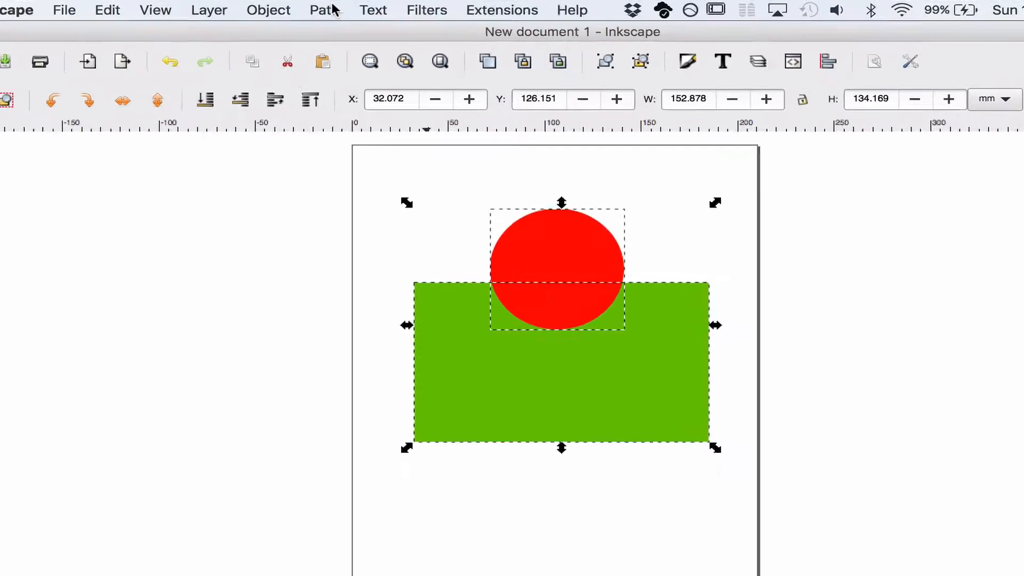
click(323, 8)
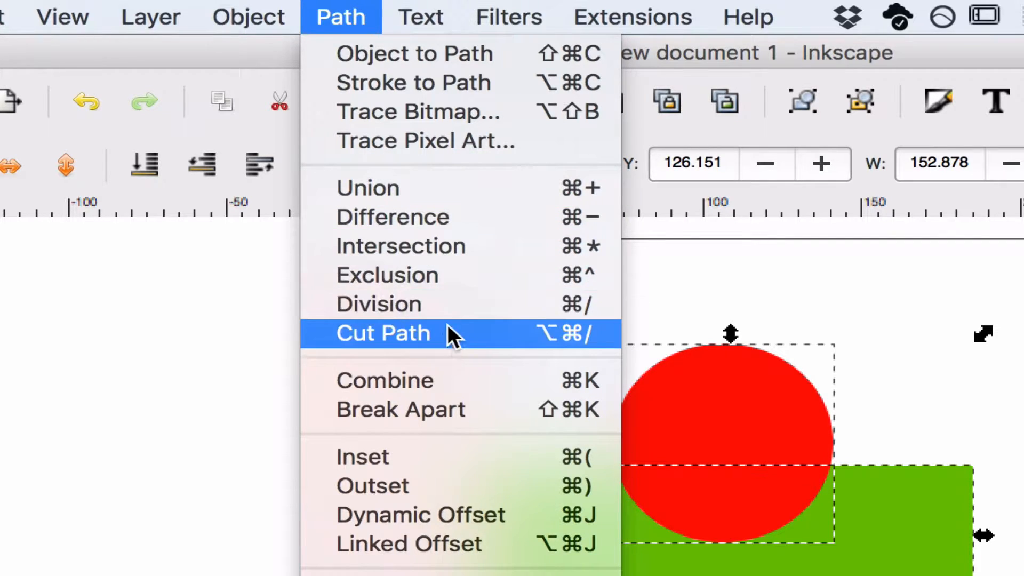
click(411, 191)
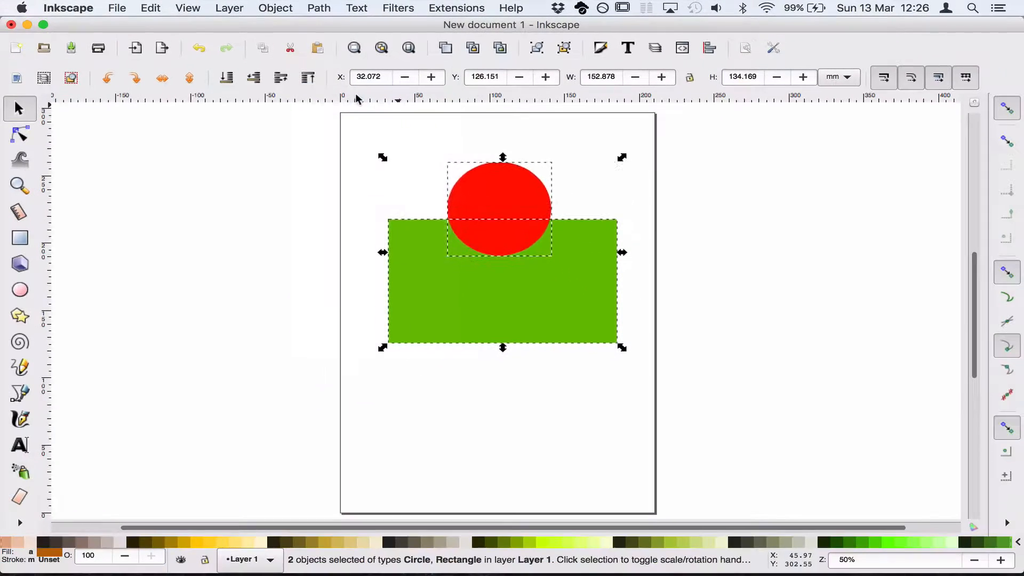
click(344, 470)
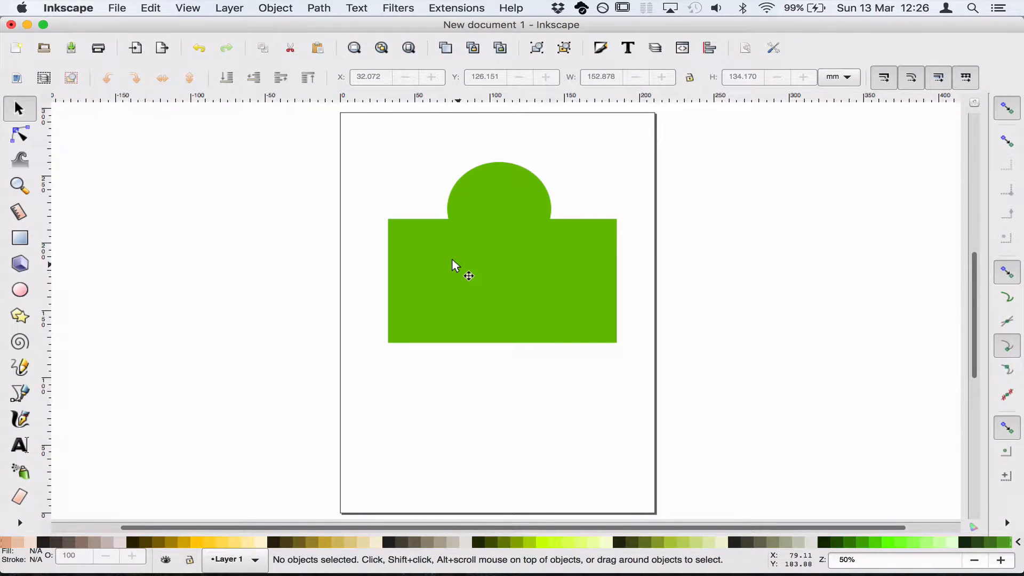
key(ctrl+z)
Select the circle and rectangle again and subtract the circle from the rectangle with Difference
mouse_move(409, 201)
mouse_down()
mouse_move(447, 248)
mouse_move(447, 188)
mouse_up()
click(322, 7)
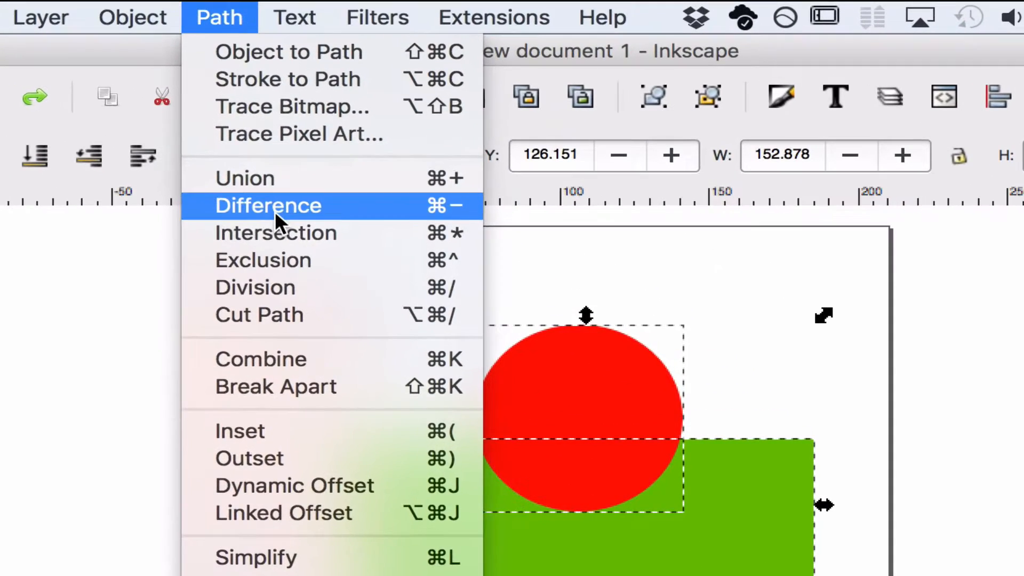
click(341, 101)
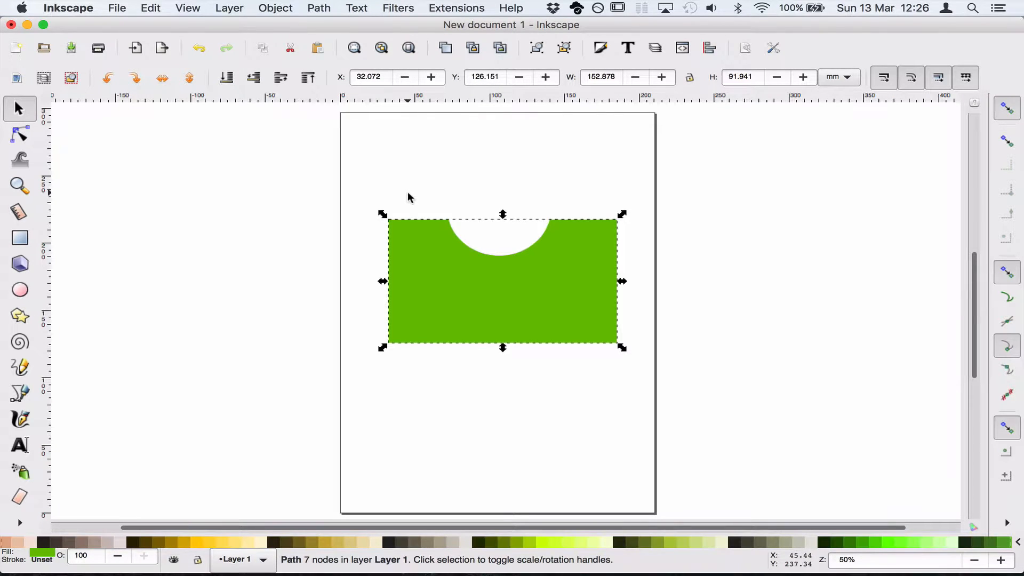
Undo the Difference, then try Intersection on the circle and rectangle and undo that as well
key(ctrl+z)
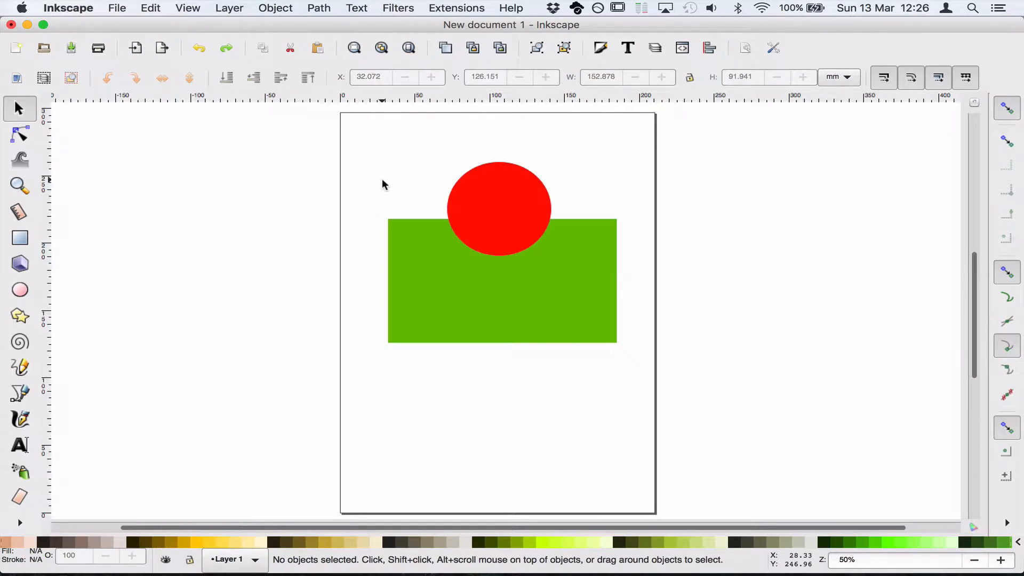
mouse_move(472, 264)
mouse_down()
mouse_move(442, 186)
mouse_move(367, 146)
mouse_up()
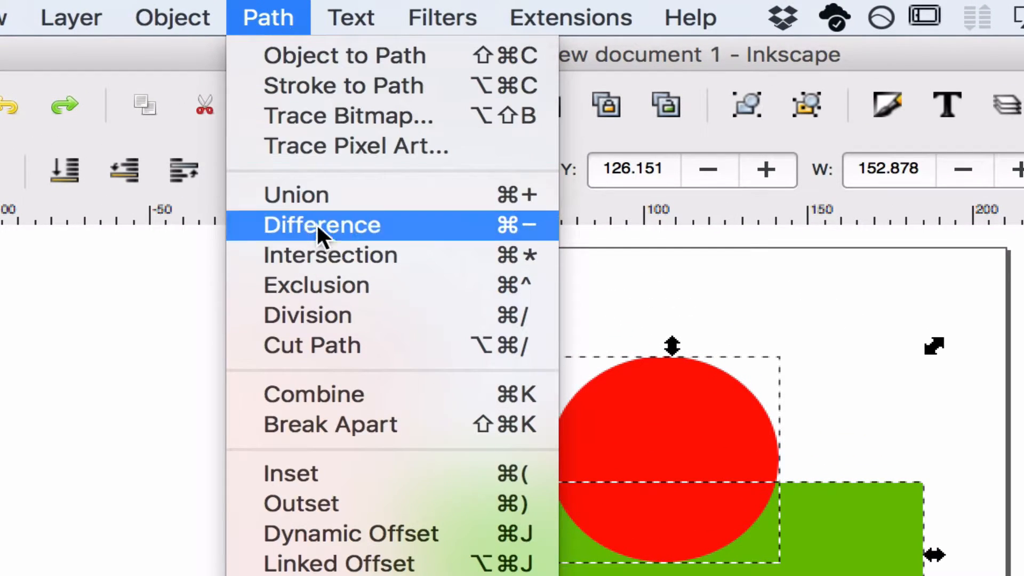
click(334, 255)
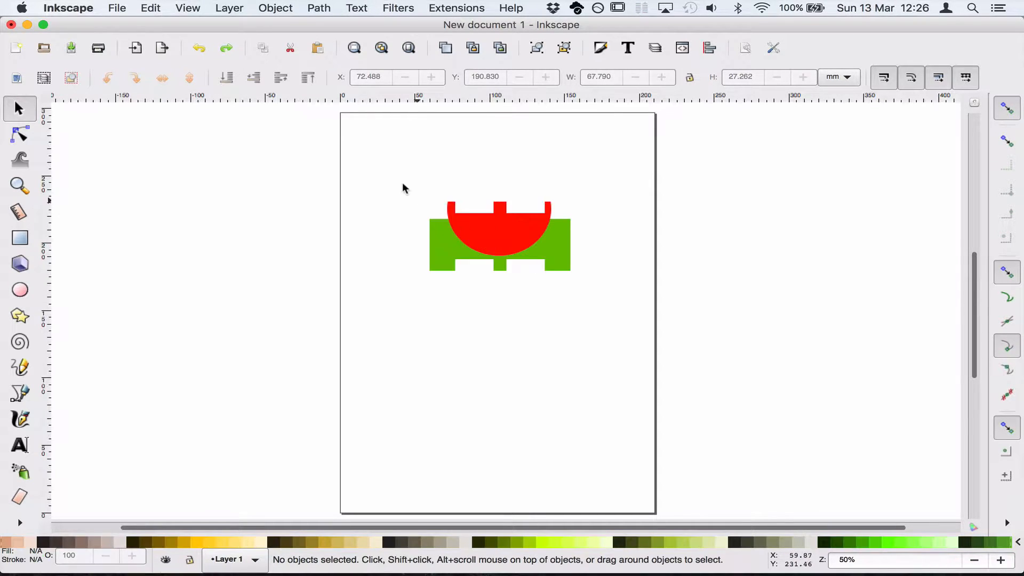
key(ctrl+z)
click(321, 9)
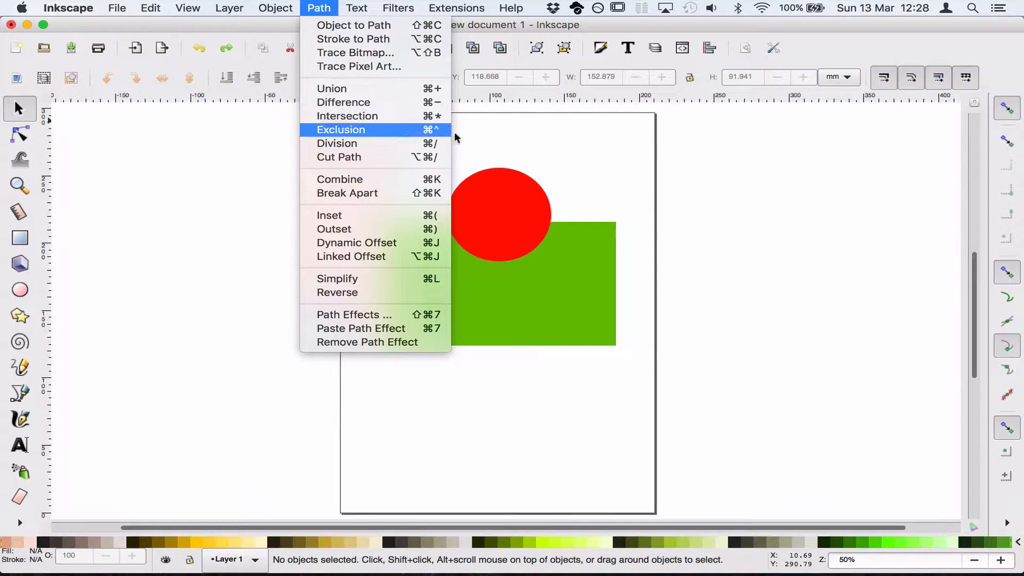
click(629, 180)
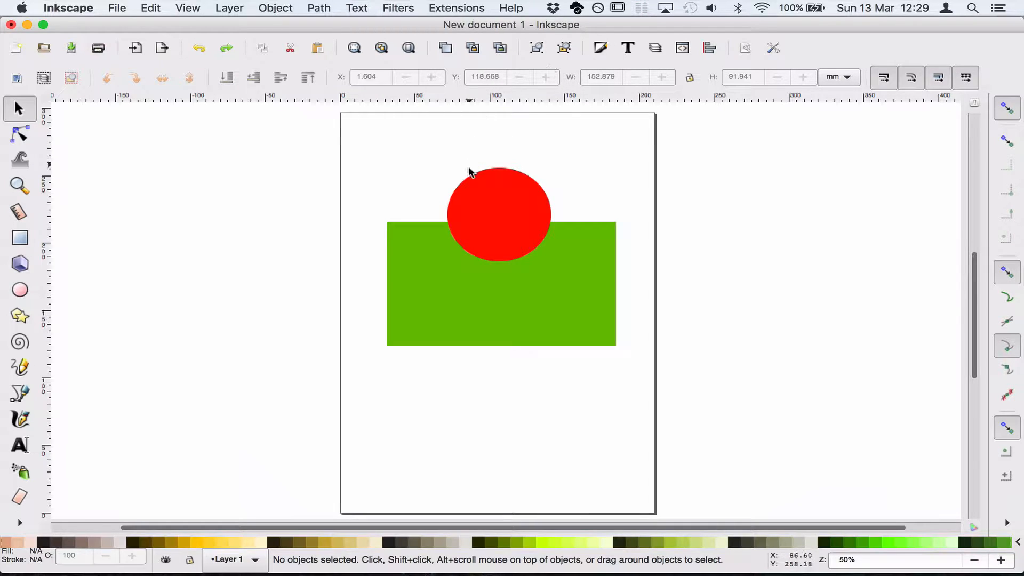
Delete the green rectangle and move the red circle down toward the page's left edge
click(430, 270)
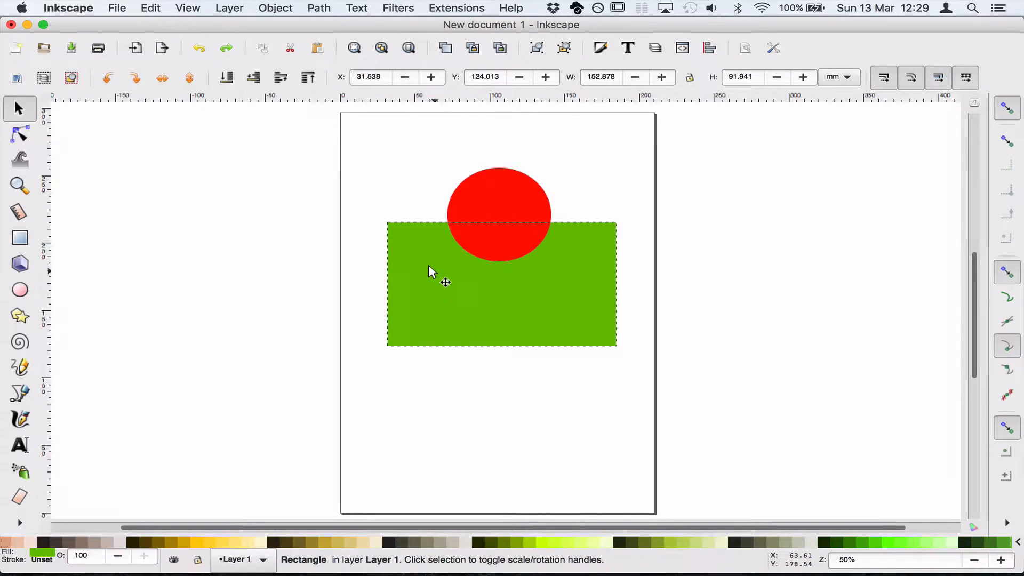
key(Delete)
drag(459, 251, 381, 302)
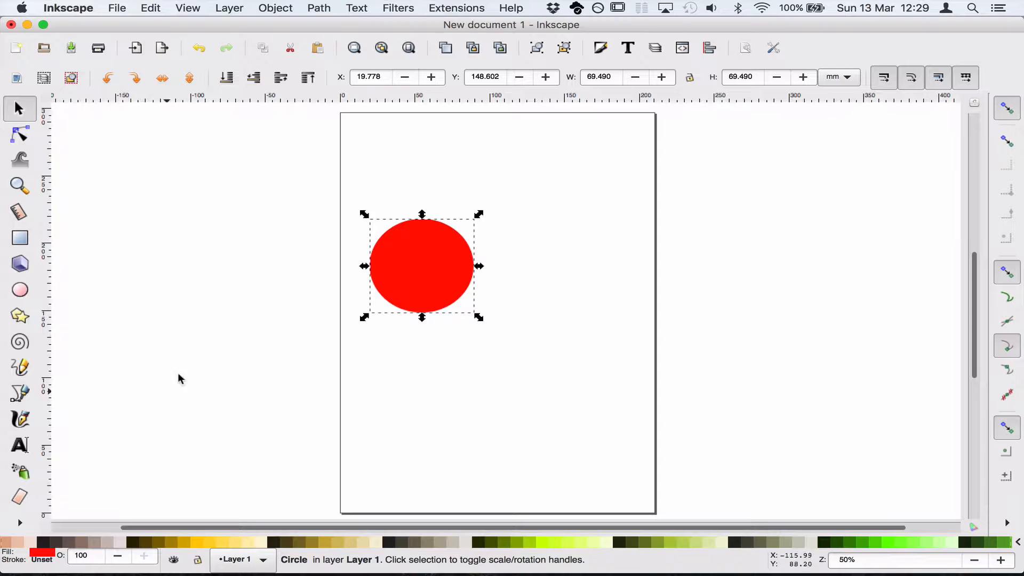
Duplicate the red circle, fill the copy yellow (ffdc00ff) and move it so it overlaps the original's upper right
key(ctrl+d)
drag(373, 262, 528, 263)
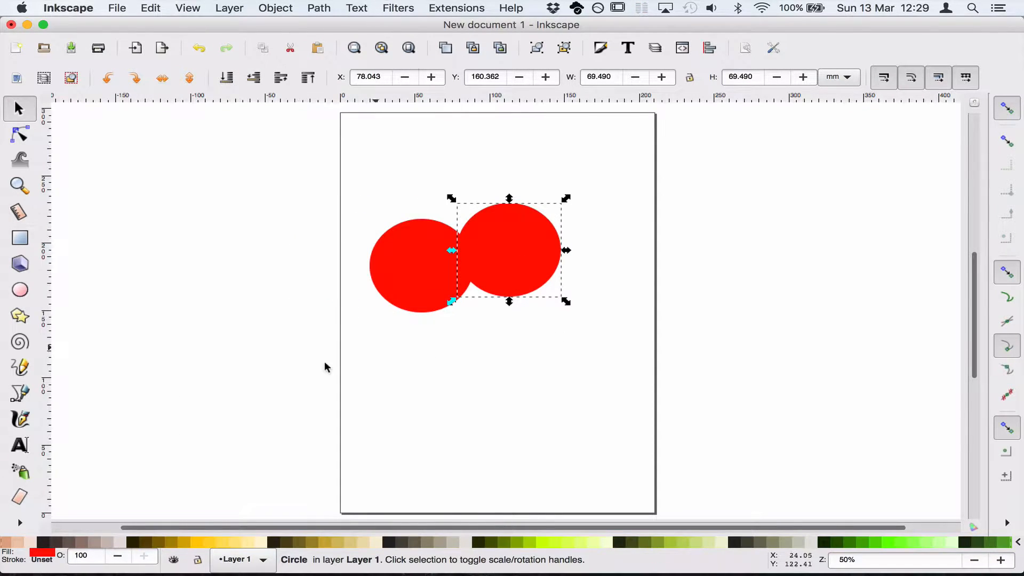
click(41, 553)
drag(826, 227, 854, 226)
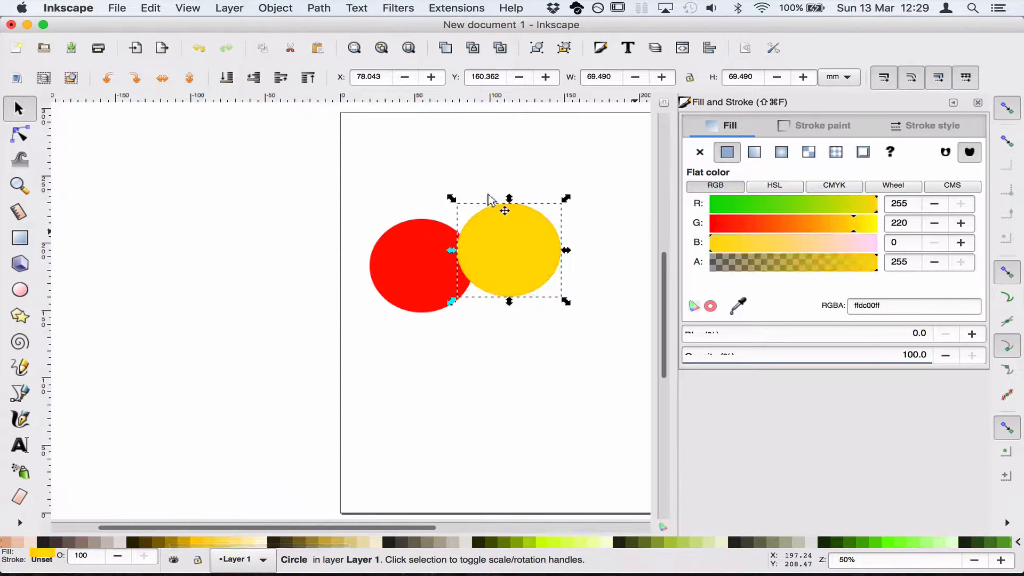
drag(516, 239, 471, 228)
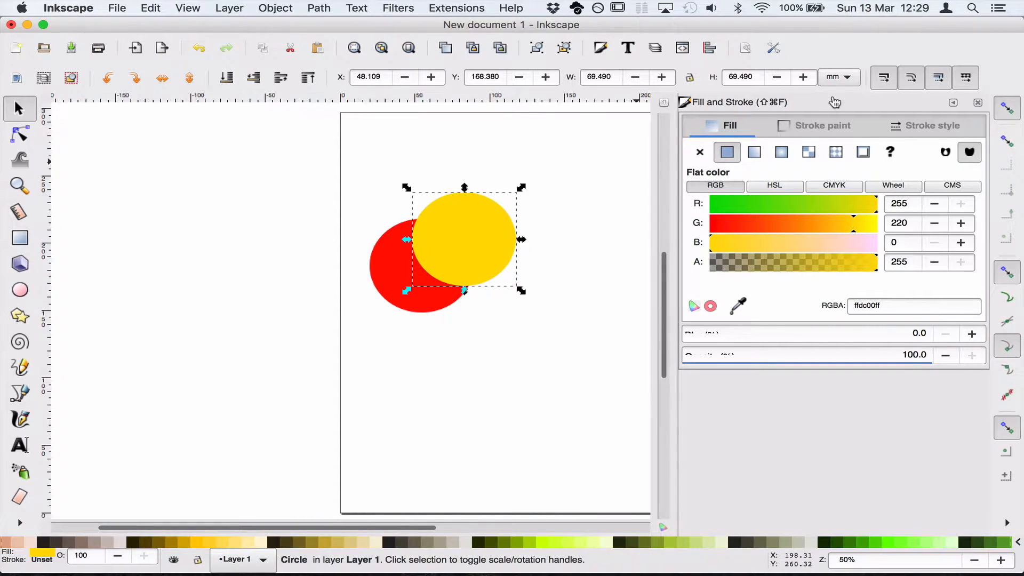
click(977, 102)
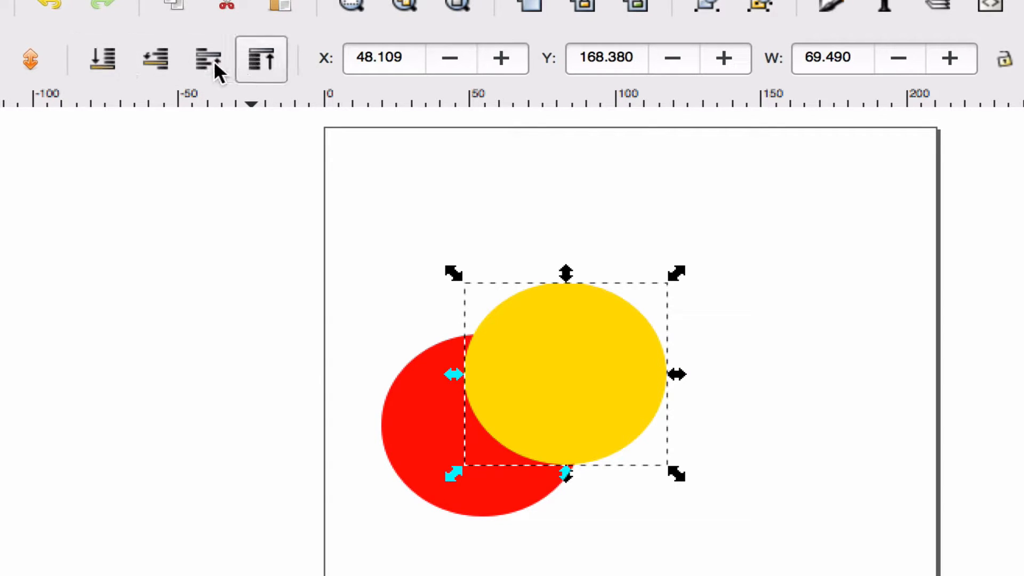
Send the yellow circle to the bottom, raise it to the top, and lower it one level behind the red circle
click(113, 68)
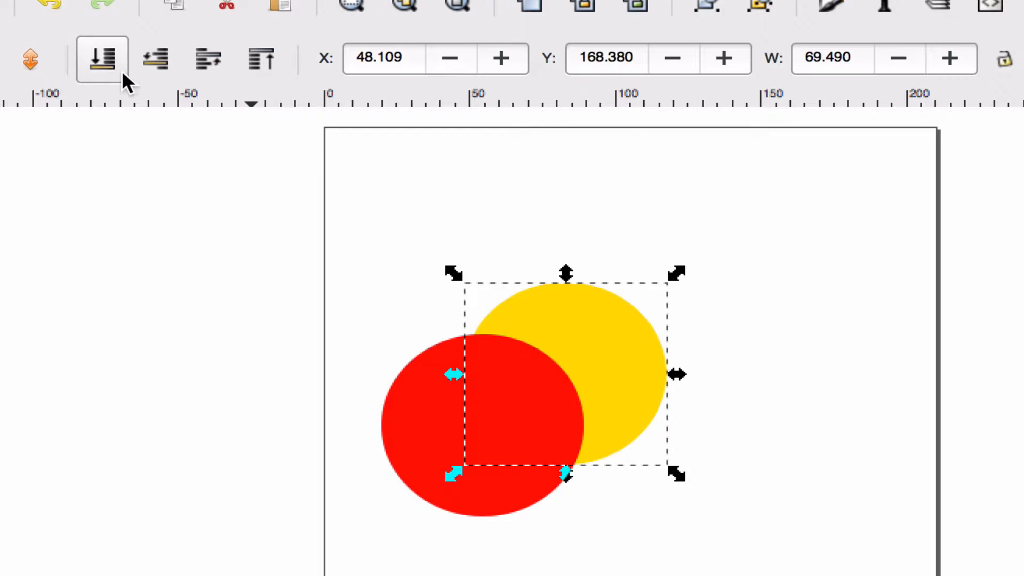
click(263, 60)
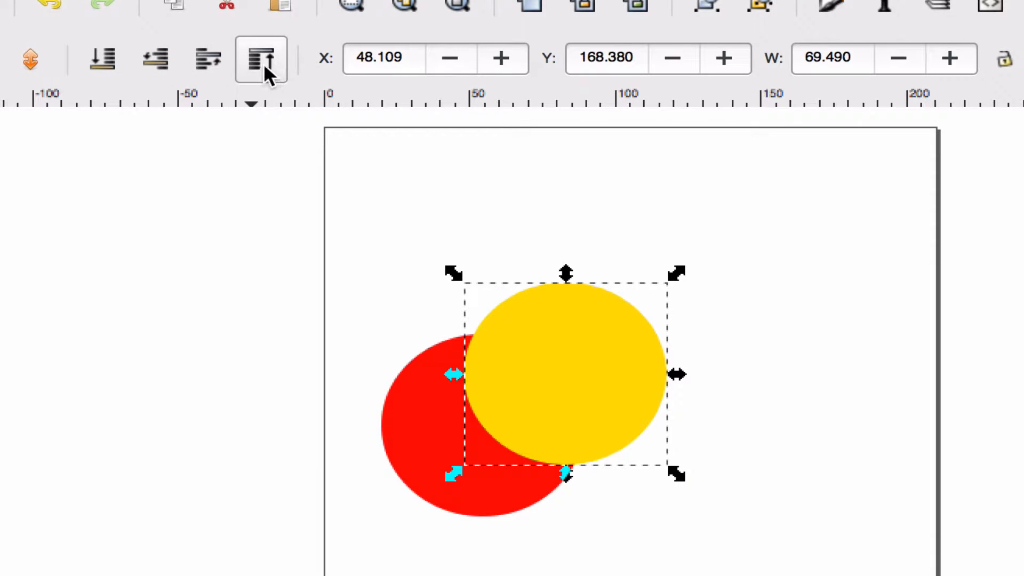
click(154, 59)
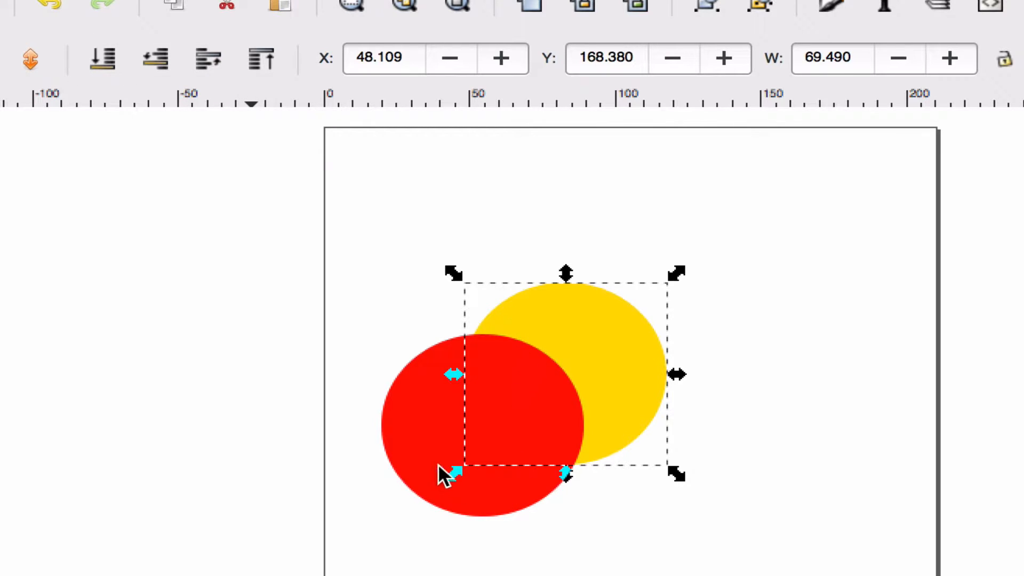
Enlarge the yellow circle to about 107 mm in diameter and place the red circle roughly at its centre by eye
drag(453, 472, 277, 574)
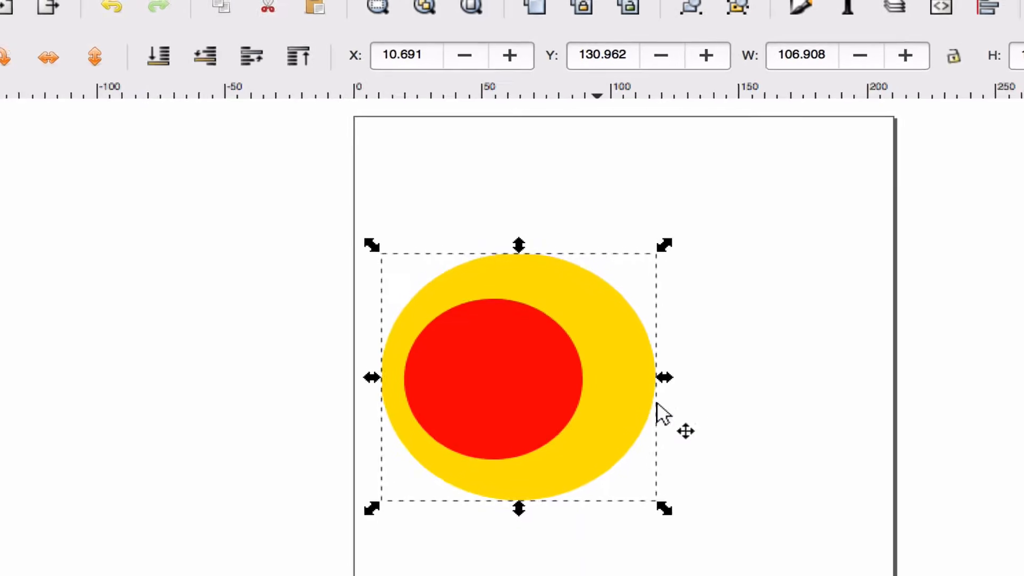
drag(600, 356, 666, 339)
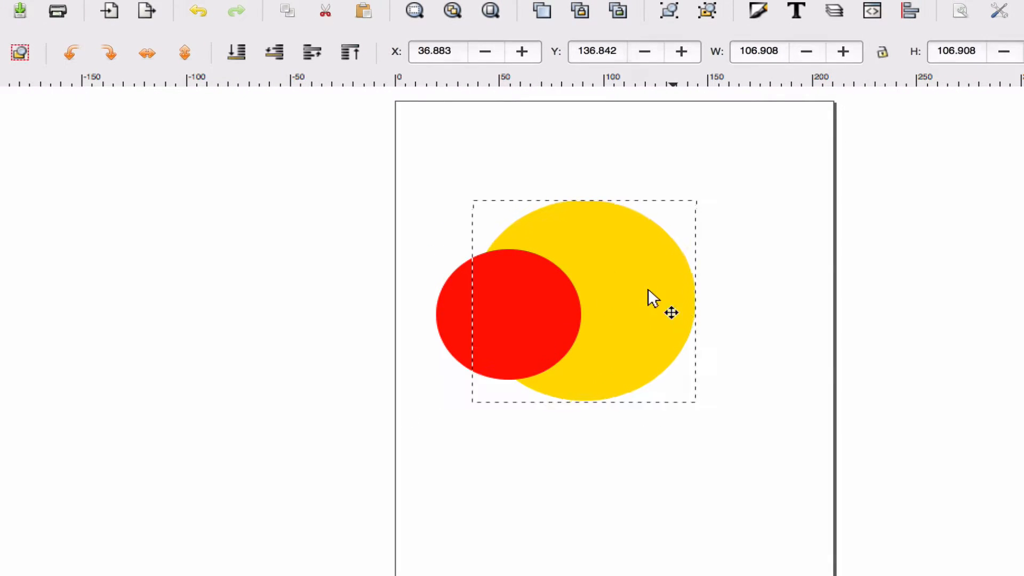
drag(546, 358, 600, 351)
drag(600, 298, 611, 299)
click(712, 293)
click(673, 274)
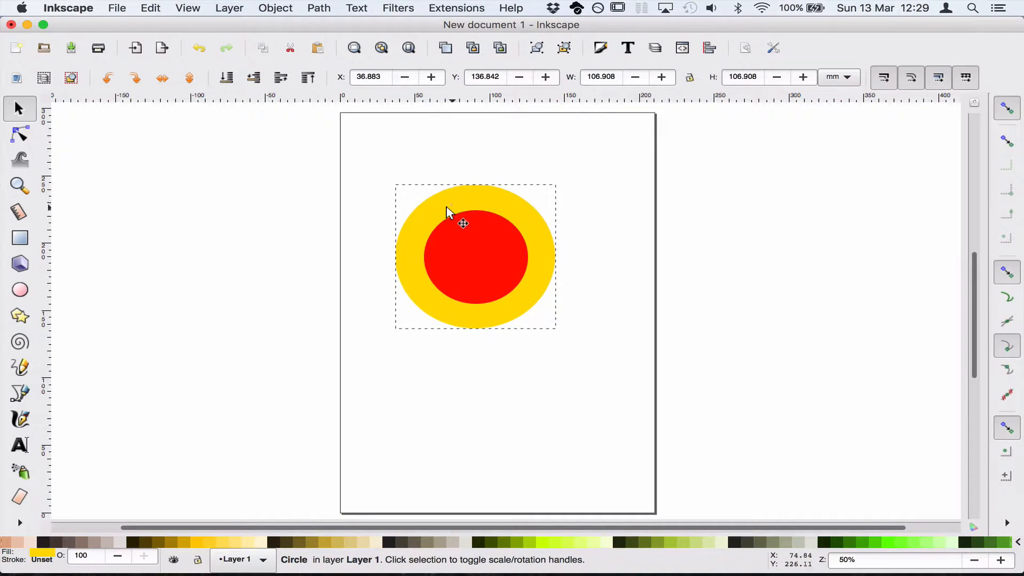
click(566, 265)
mouse_move(494, 252)
mouse_down()
mouse_move(494, 242)
mouse_move(484, 258)
mouse_up()
click(616, 249)
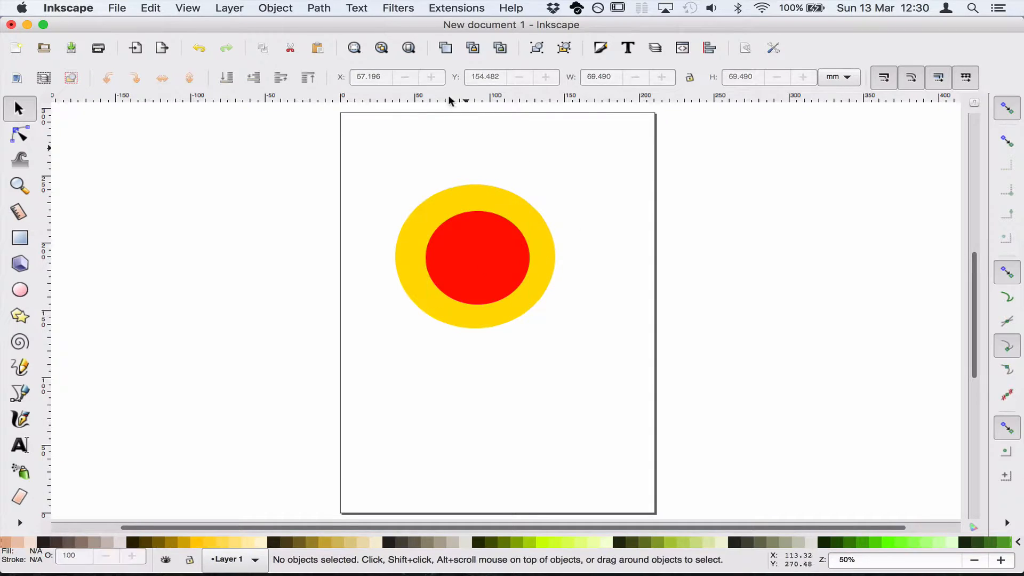
Open the Align and Distribute settings and select the red and yellow circles together
click(461, 243)
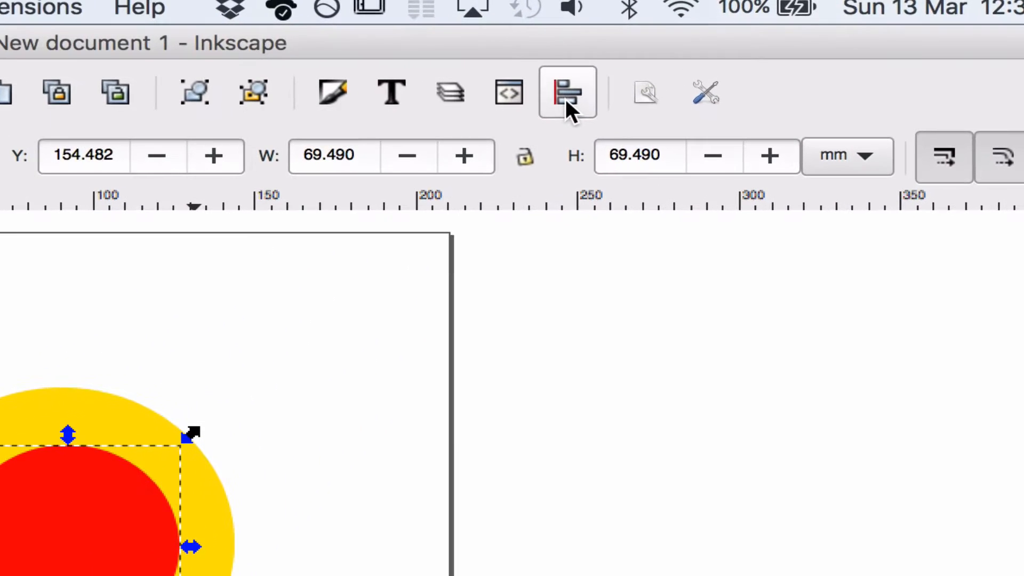
click(565, 98)
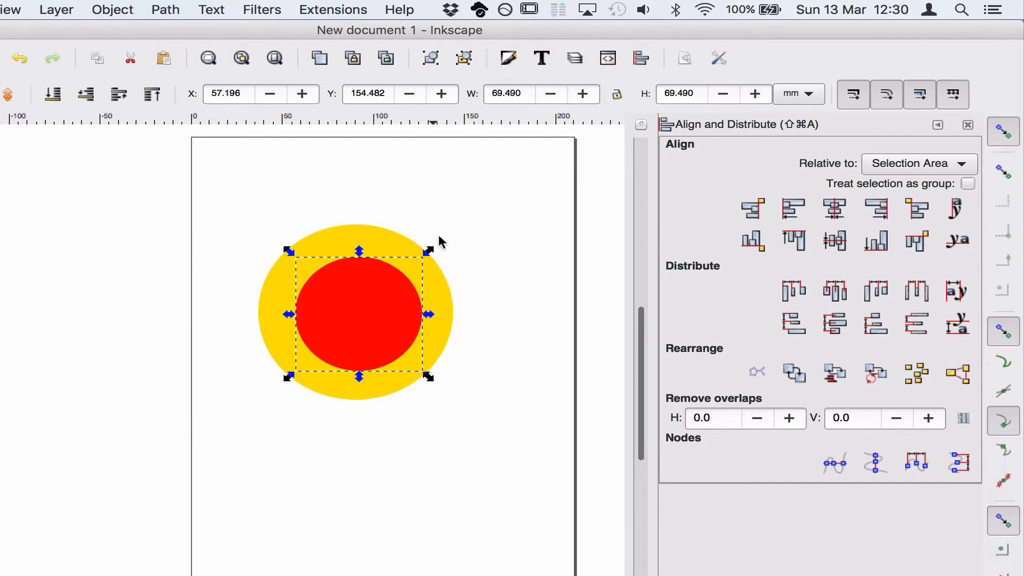
click(491, 260)
drag(445, 260, 229, 431)
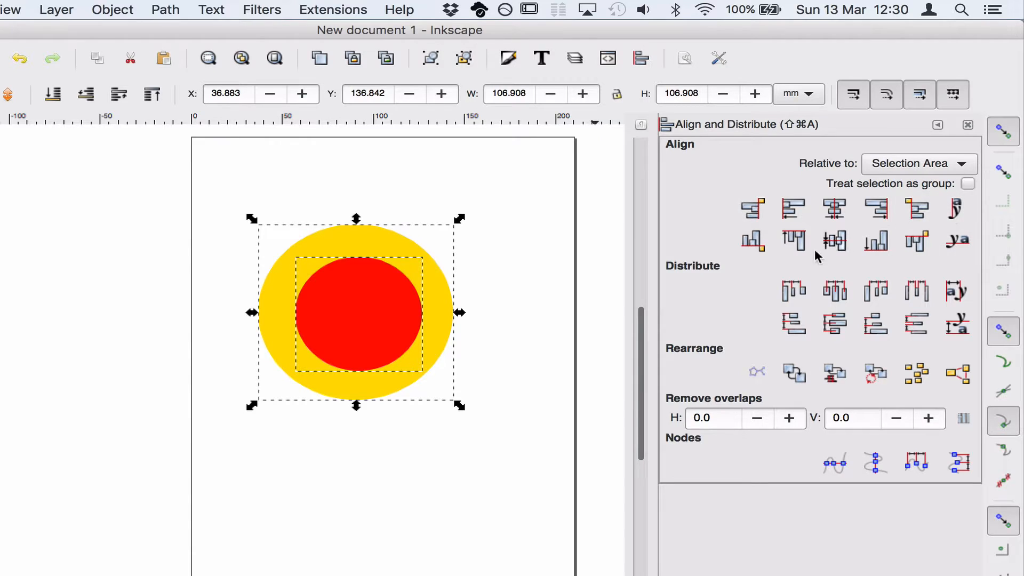
Try aligning the two circles by their left edges, right sides, bottom edges and top edges
click(792, 214)
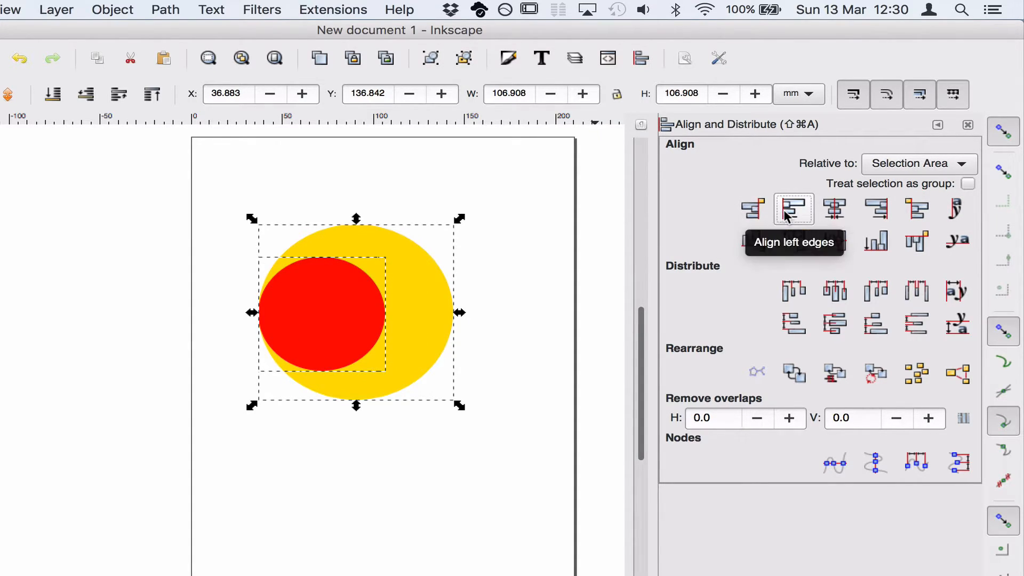
click(877, 213)
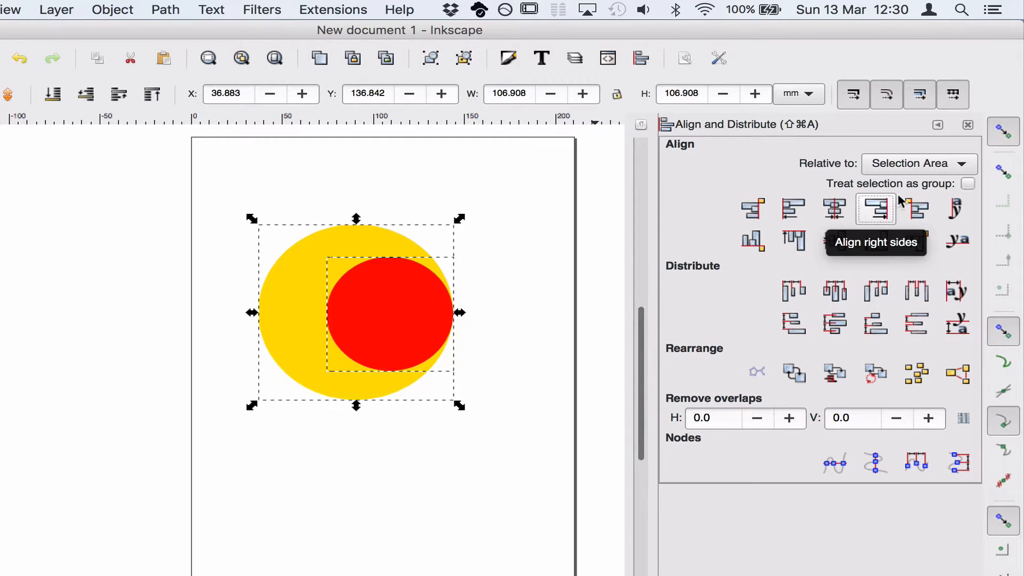
click(876, 246)
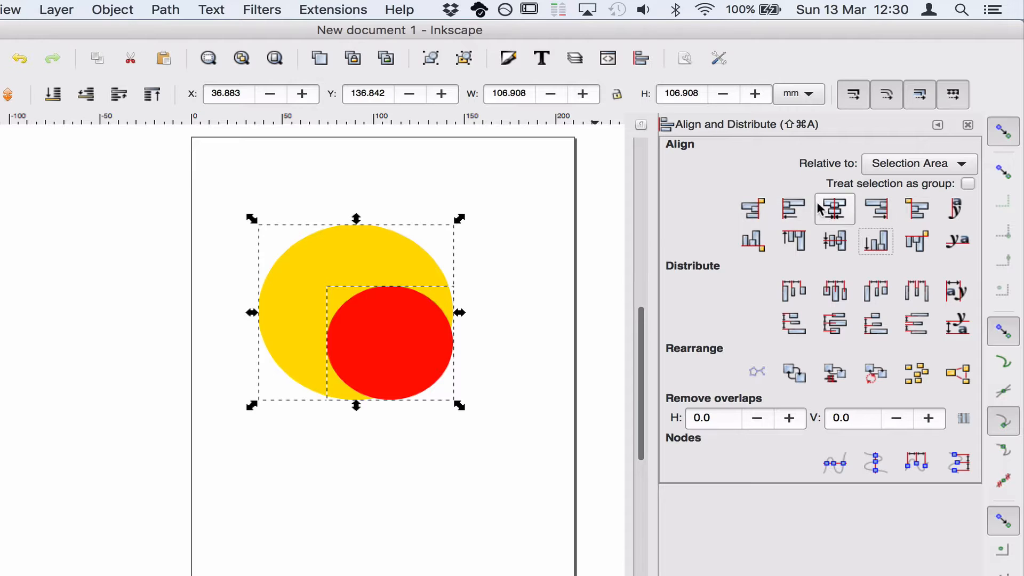
click(794, 243)
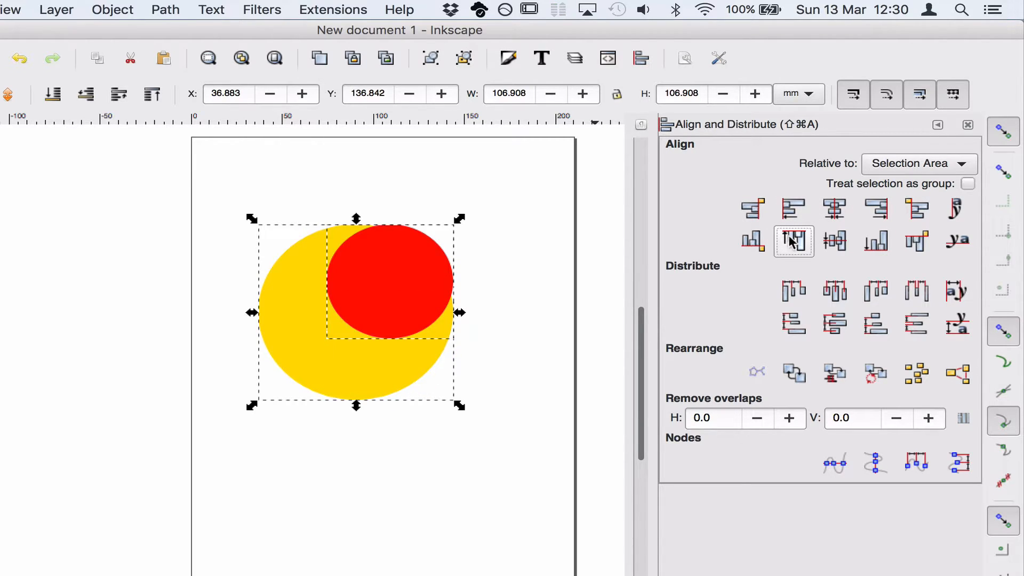
Centre the two circles on each other horizontally and vertically, and clear the selection
click(835, 211)
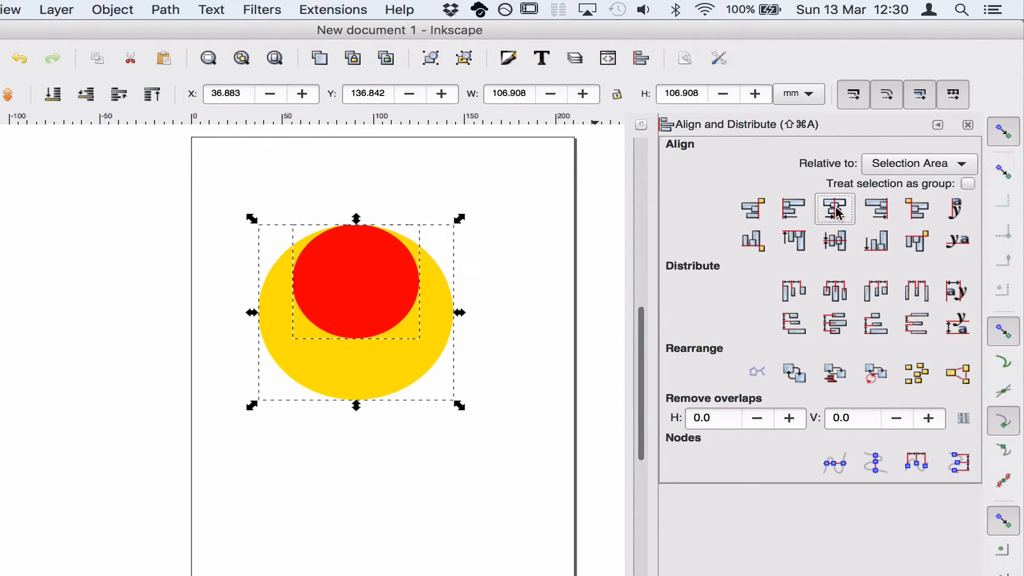
click(842, 246)
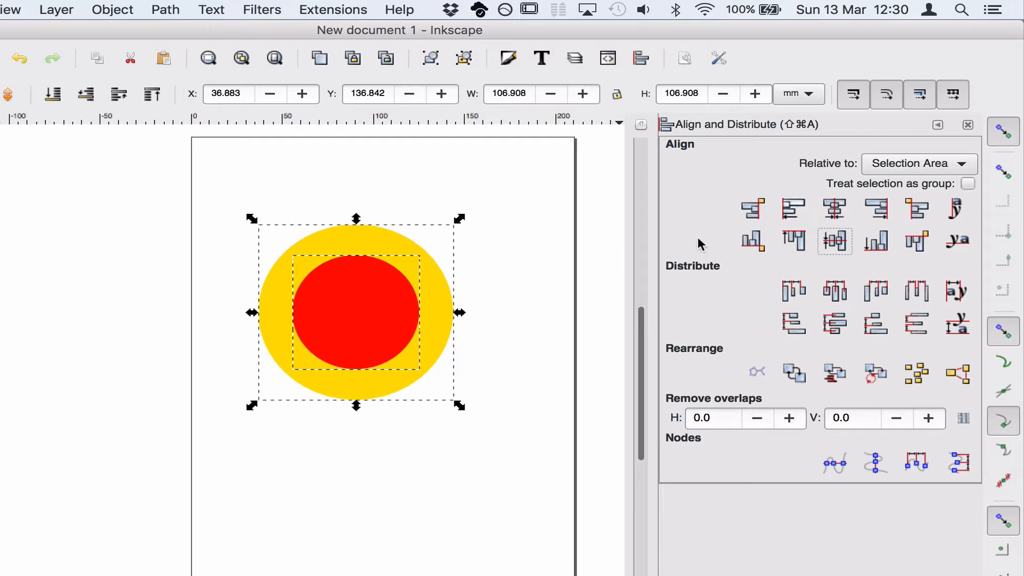
click(228, 220)
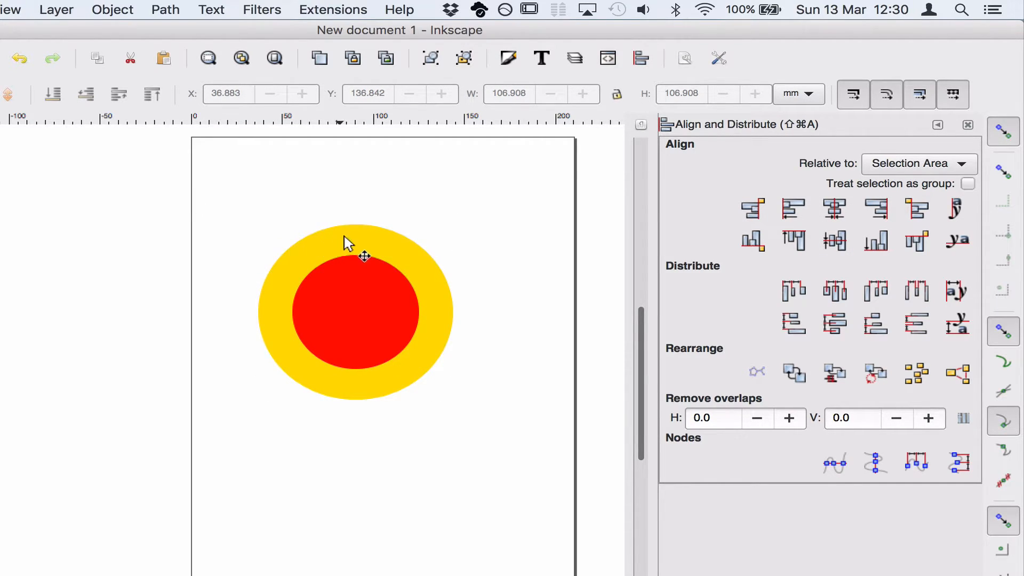
Draw a rectangle about 131 by 71 mm below the circles and fill it green (39dc00ff)
key(r)
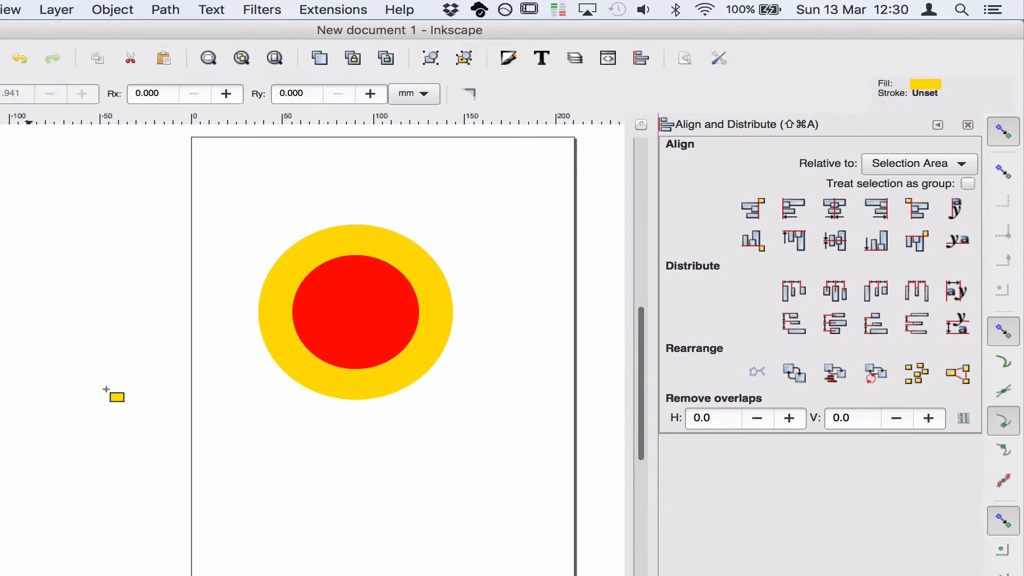
drag(241, 447, 481, 563)
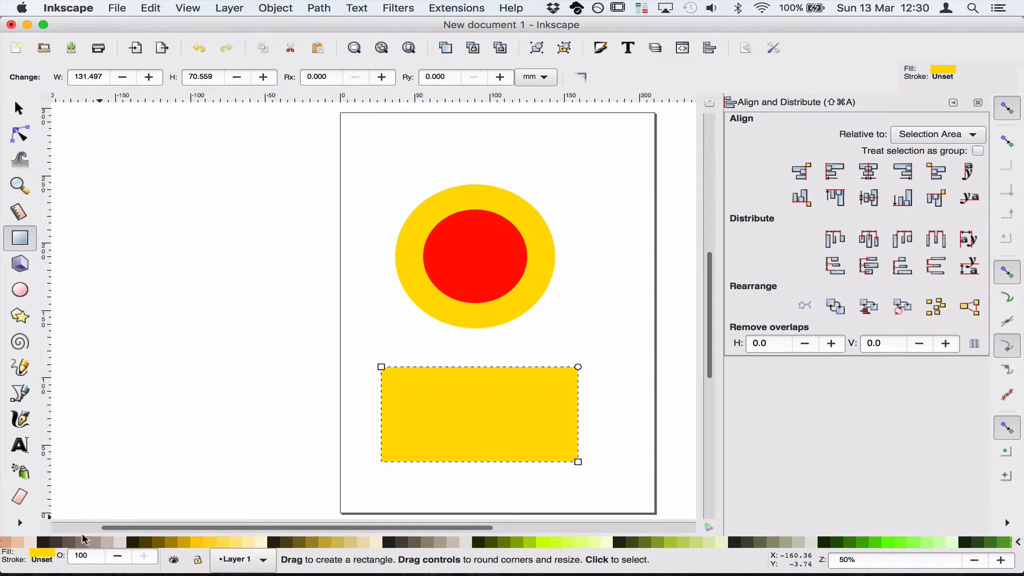
double_click(42, 554)
click(770, 207)
drag(770, 207, 747, 208)
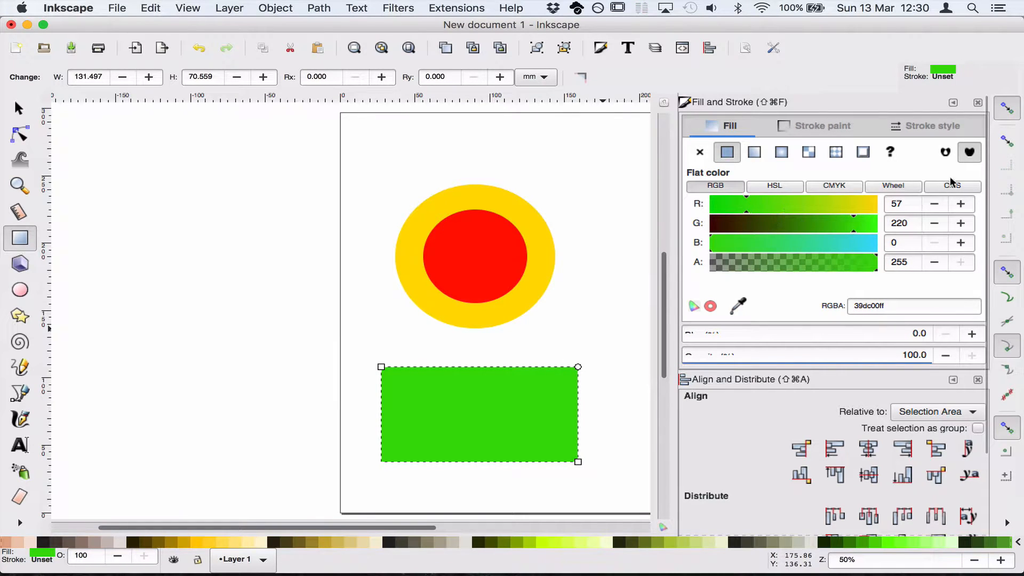
click(978, 102)
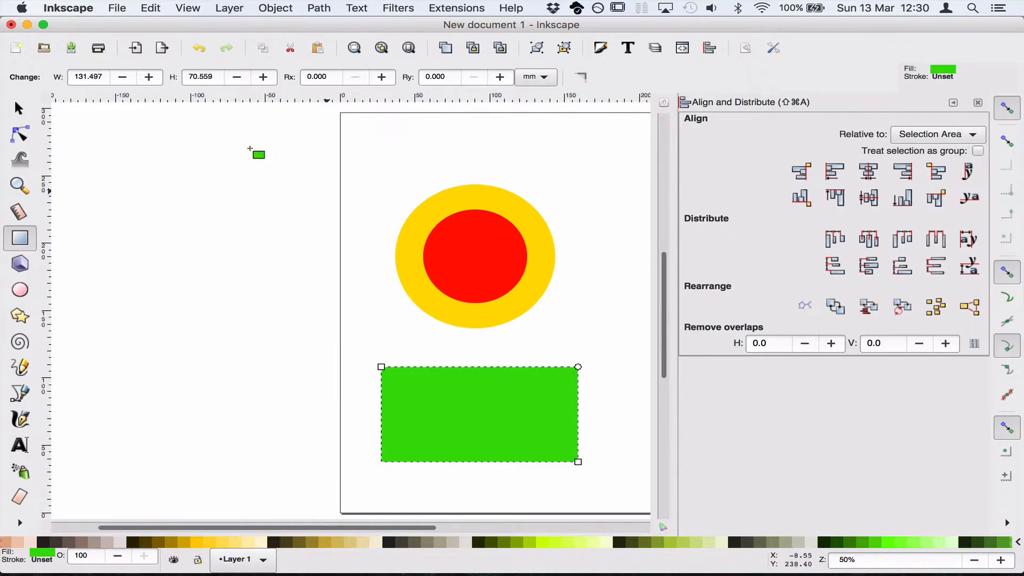
Try aligning the yellow circle and the green rectangle by their left edges, and undo the alignment
click(19, 108)
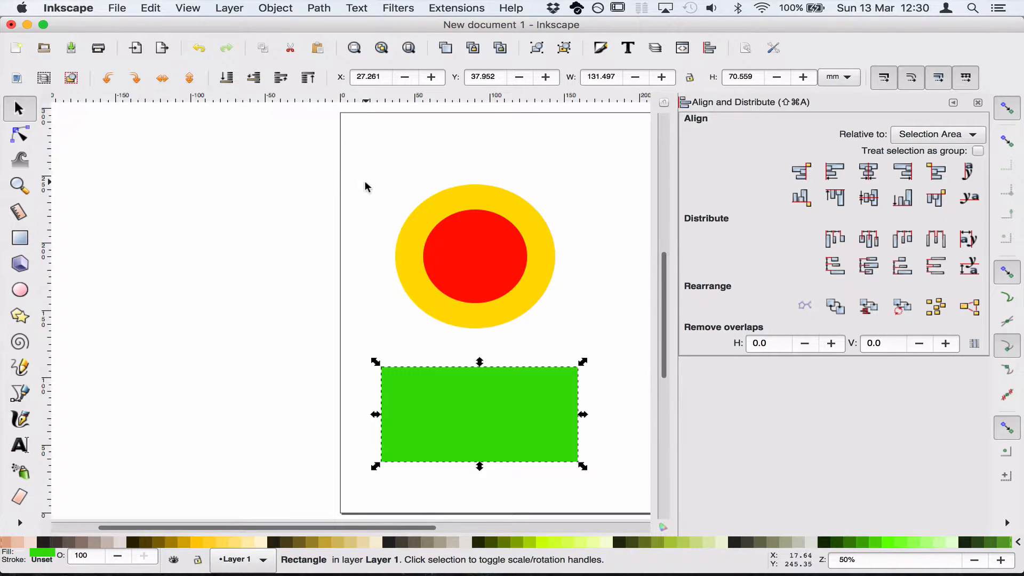
click(411, 267)
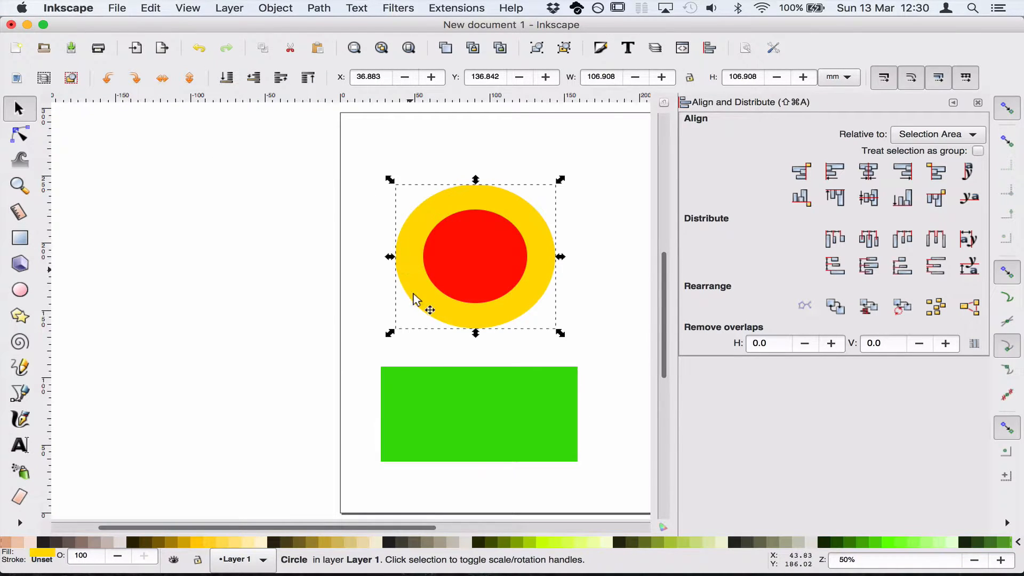
shift+click(407, 376)
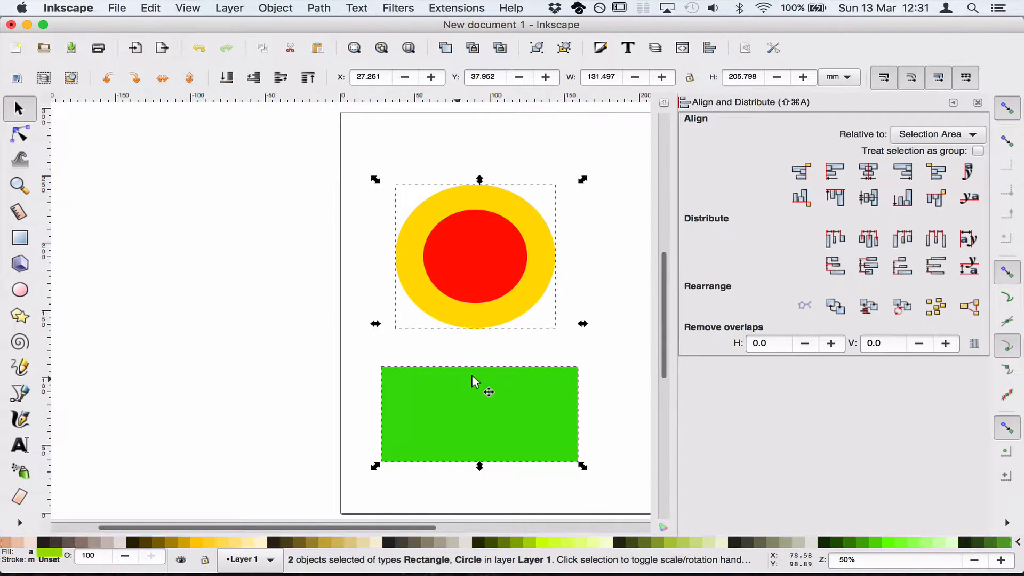
click(832, 171)
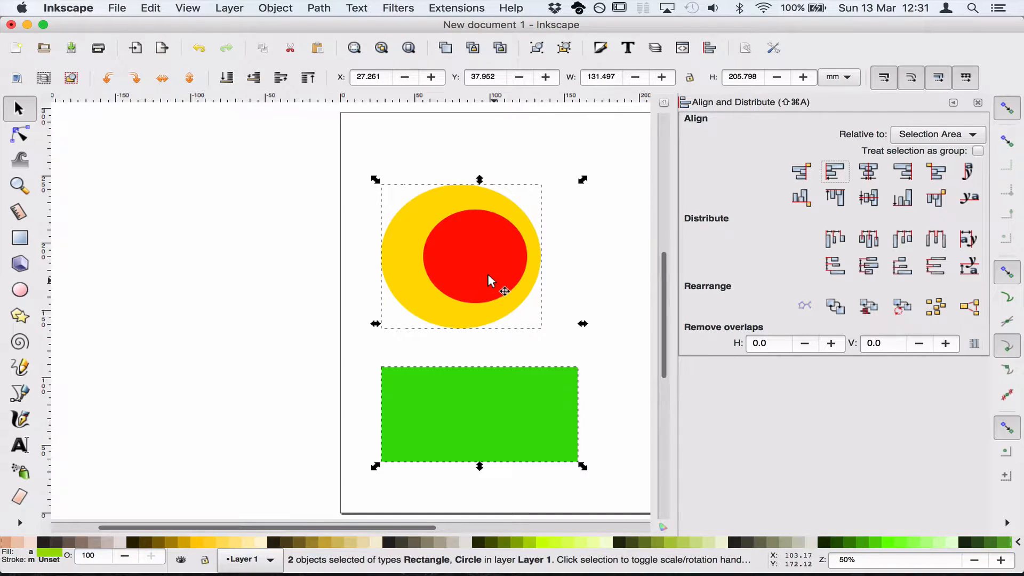
key(ctrl+z)
key(Escape)
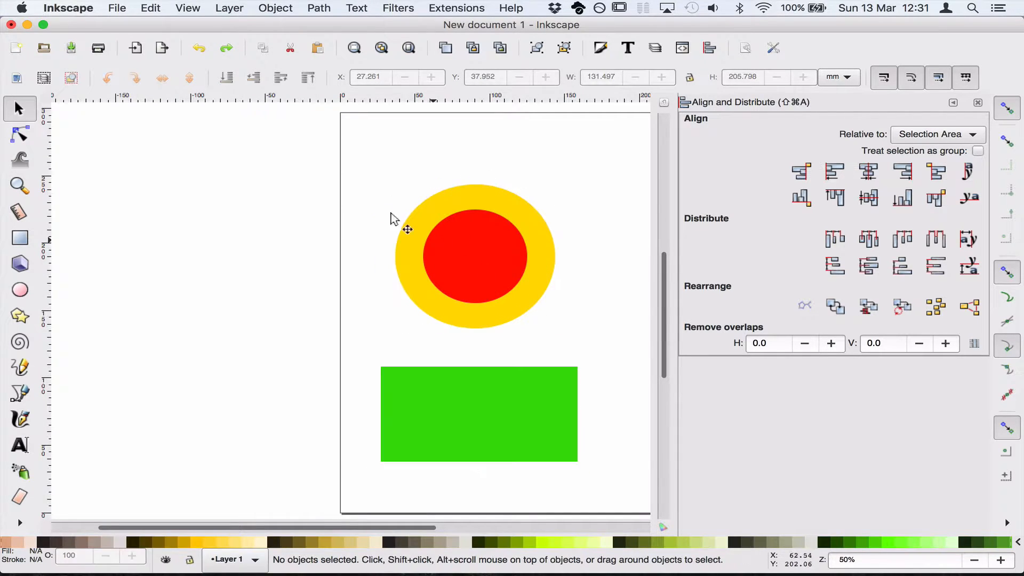
Group the red and yellow circles into one object and clear the selection
drag(344, 156, 574, 340)
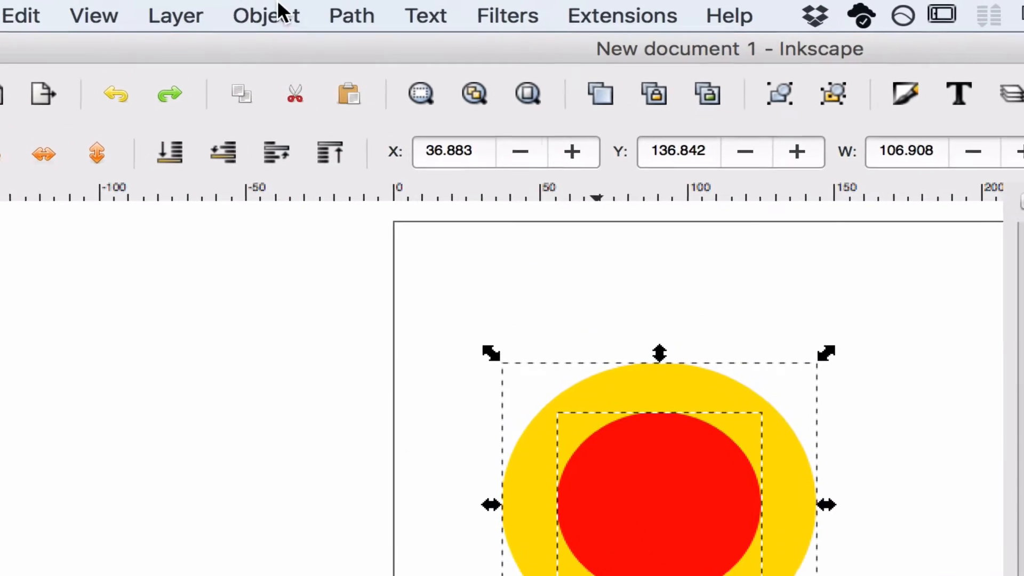
click(276, 7)
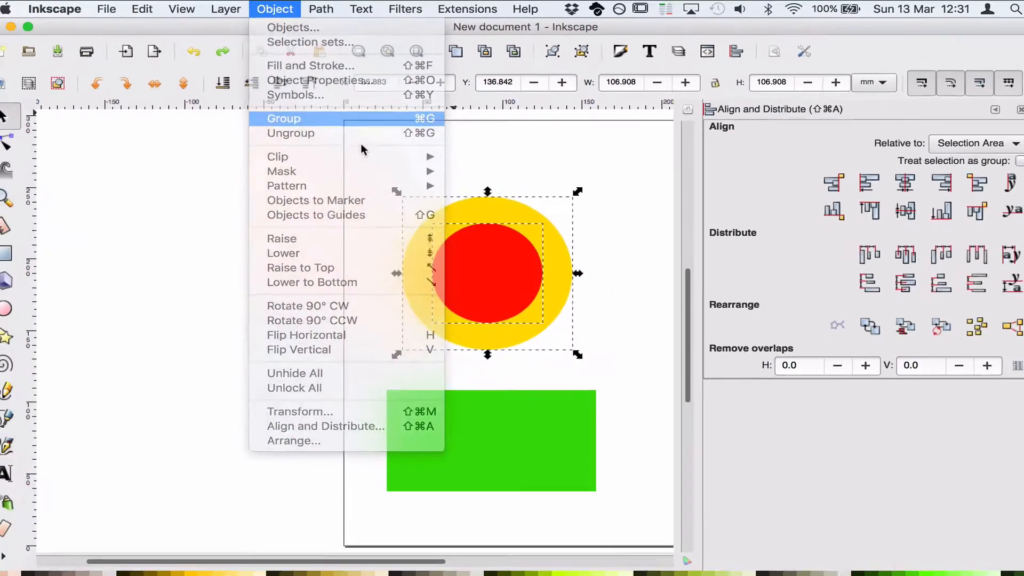
click(550, 196)
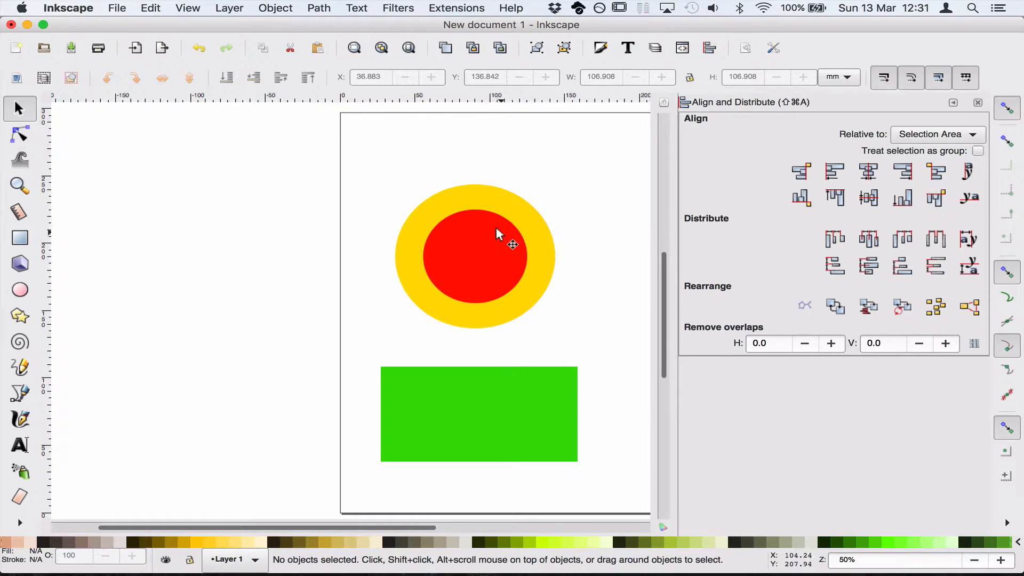
Try aligning the circle group with the green rectangle by left edges, centres and right edges, and clear the selection
drag(342, 206, 613, 472)
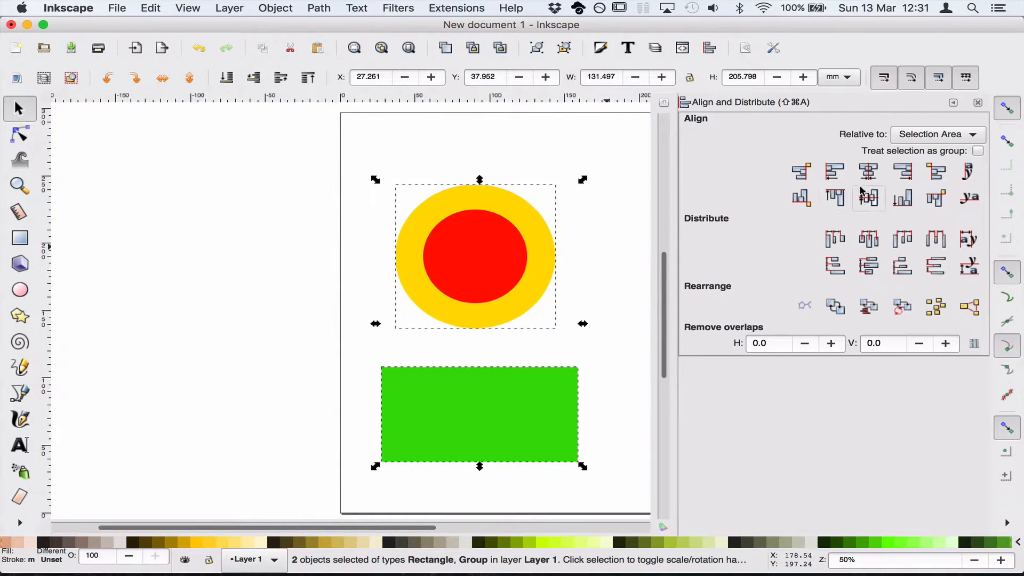
click(834, 171)
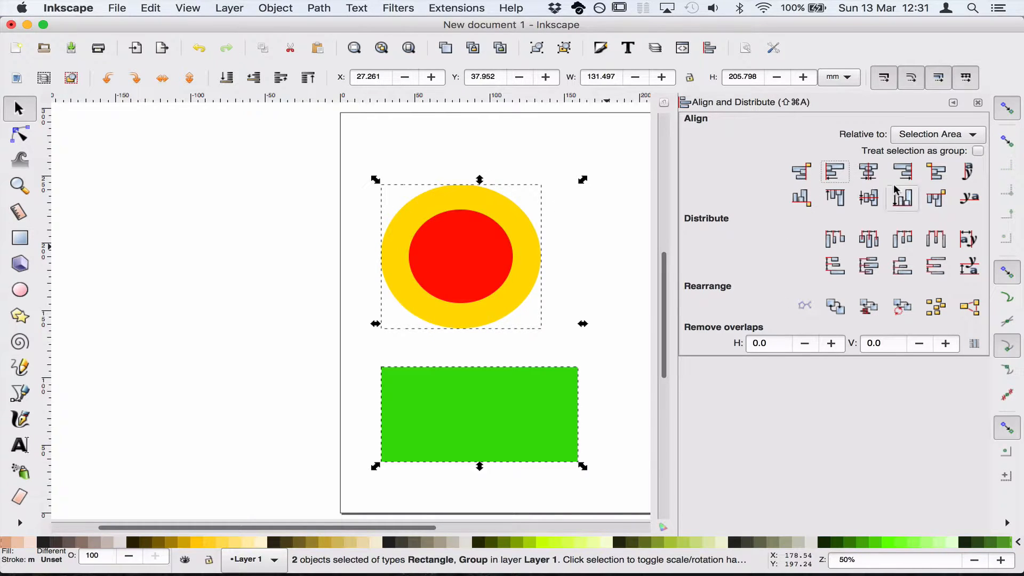
click(864, 178)
click(904, 173)
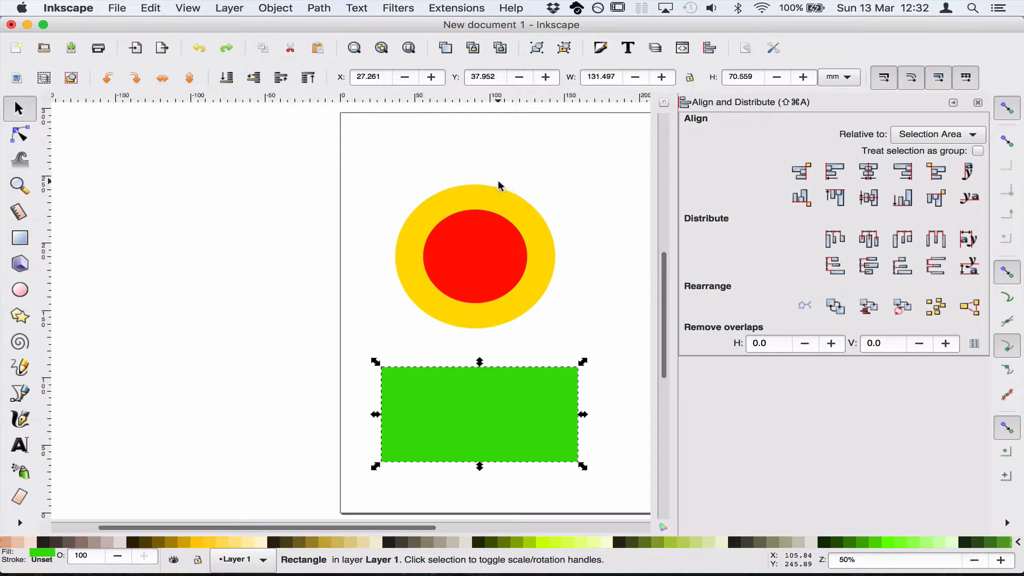
click(567, 259)
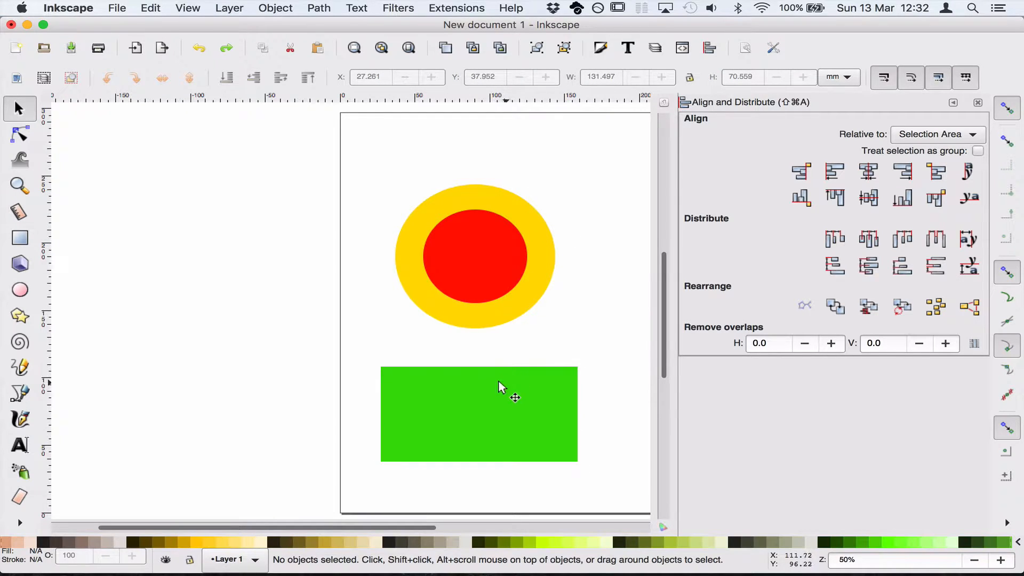
Move the green rectangle closer beneath the circles and off-centre, and centre all three shapes on one vertical axis
drag(496, 395, 539, 365)
drag(530, 403, 513, 391)
drag(339, 151, 624, 480)
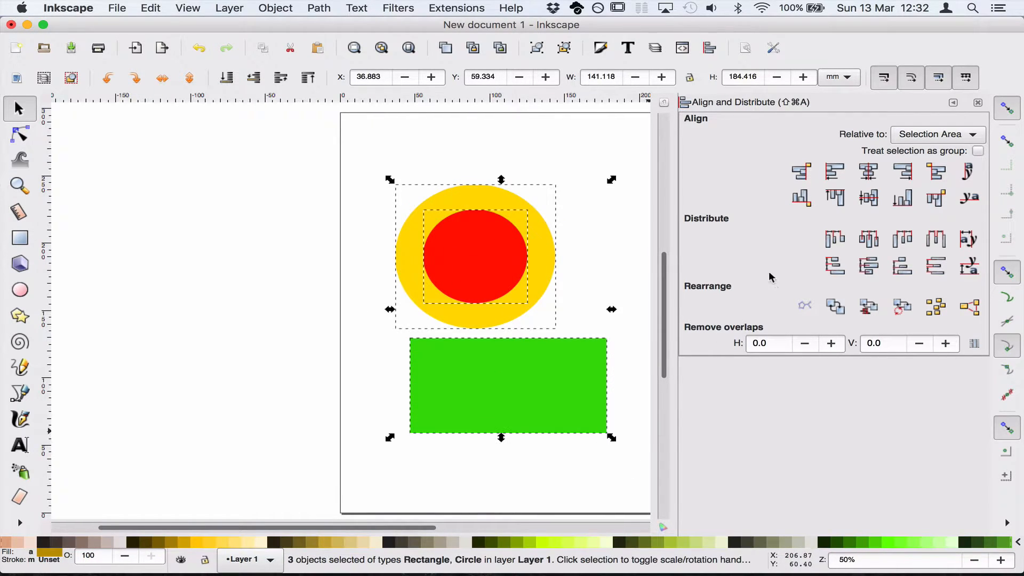
click(869, 170)
click(613, 160)
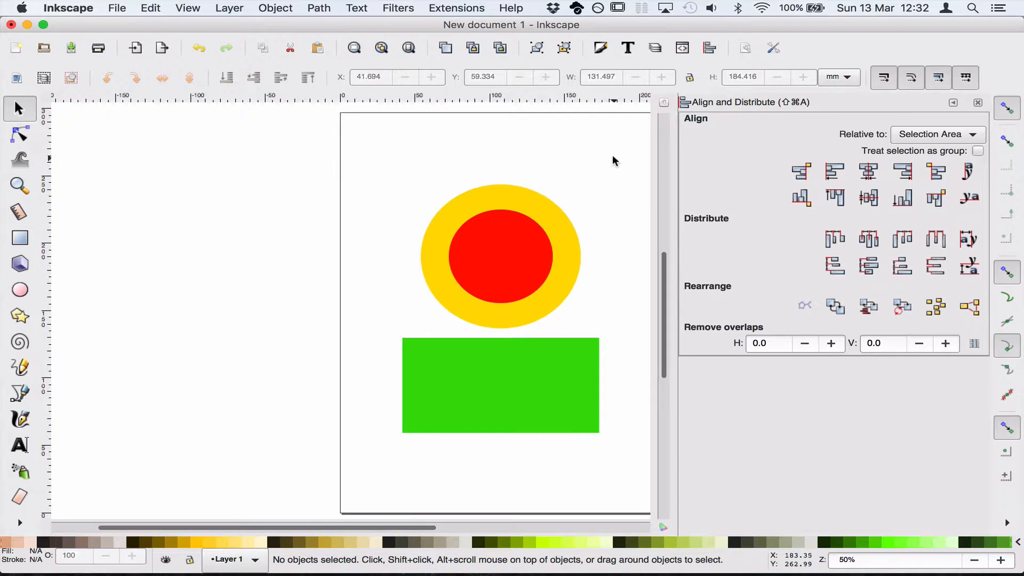
Close the Align and Distribute settings and delete the two circles and the rectangle
click(977, 102)
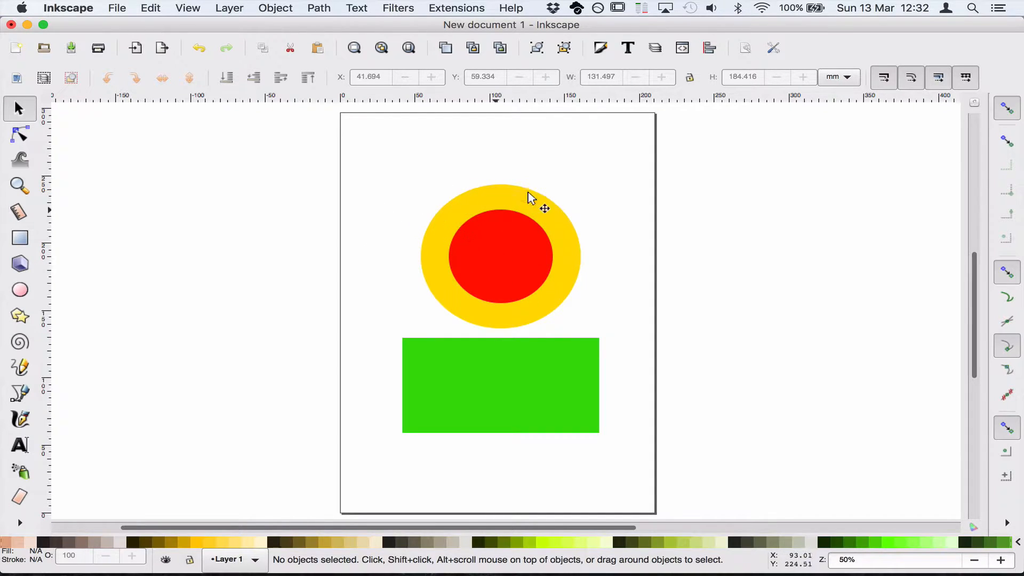
click(331, 10)
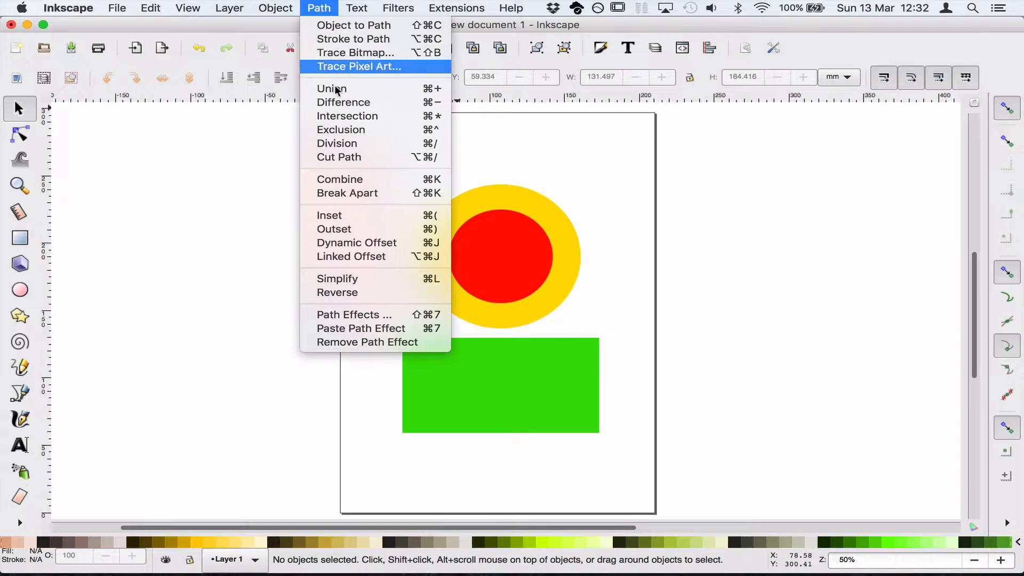
click(625, 197)
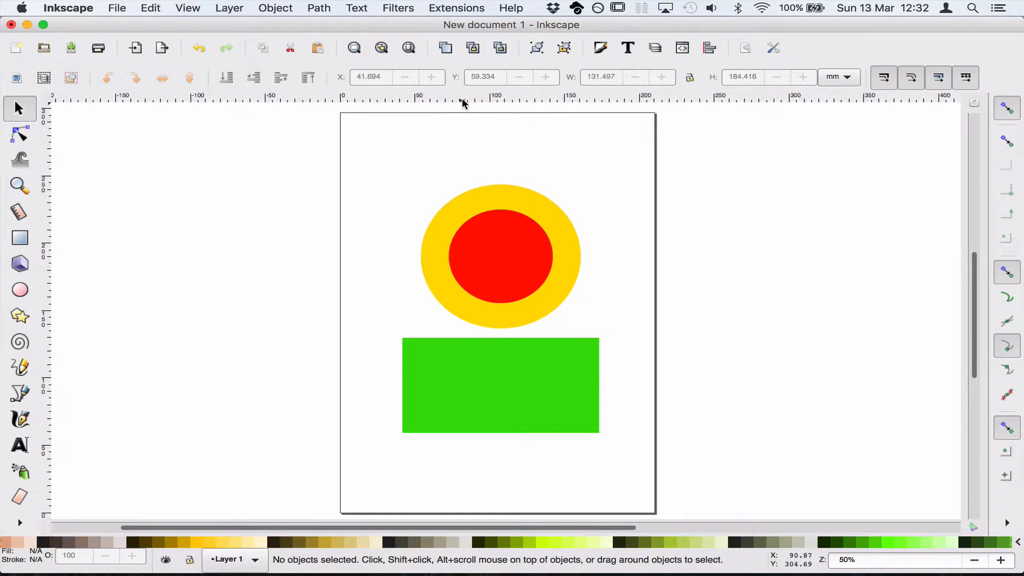
drag(316, 156, 340, 186)
drag(671, 469, 657, 453)
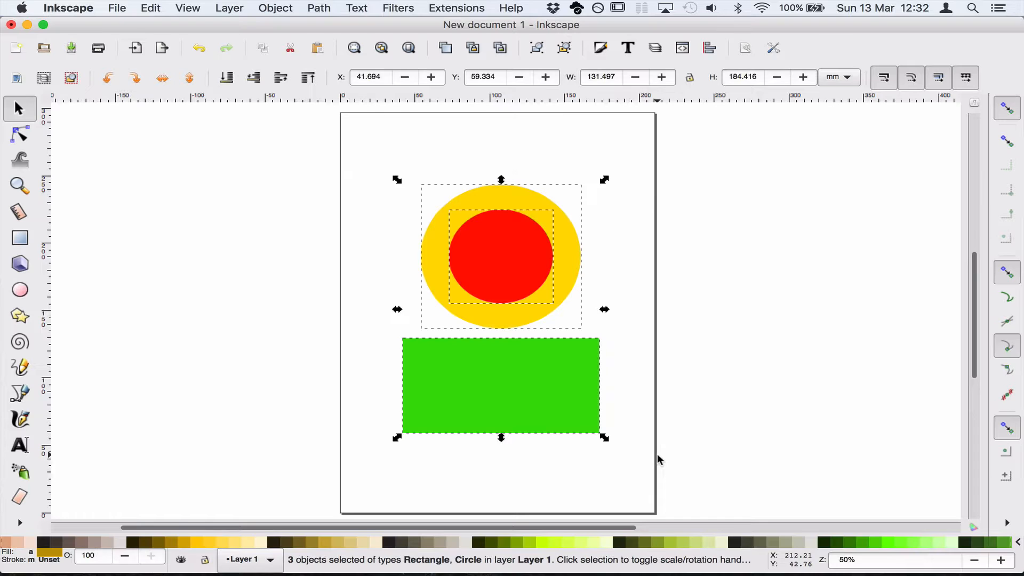
key(Delete)
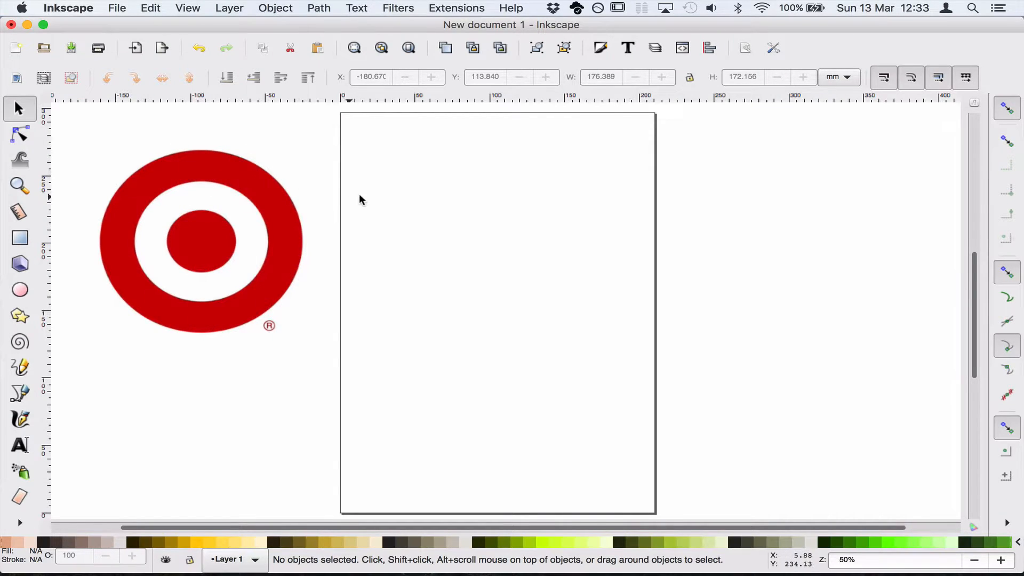
Draw a small circle near the middle of the page and fill it red (d41300ff)
click(20, 290)
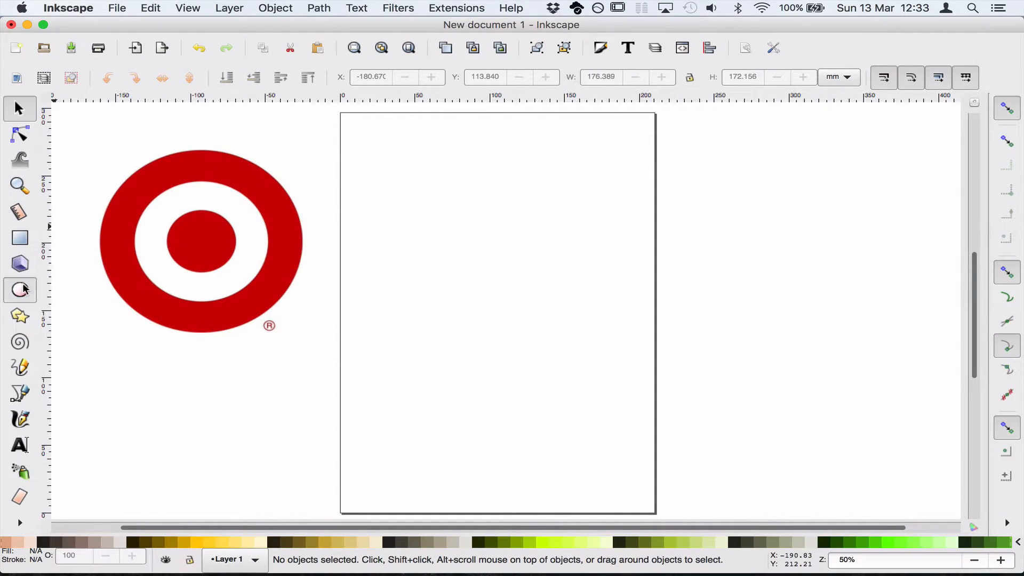
drag(440, 238, 508, 301)
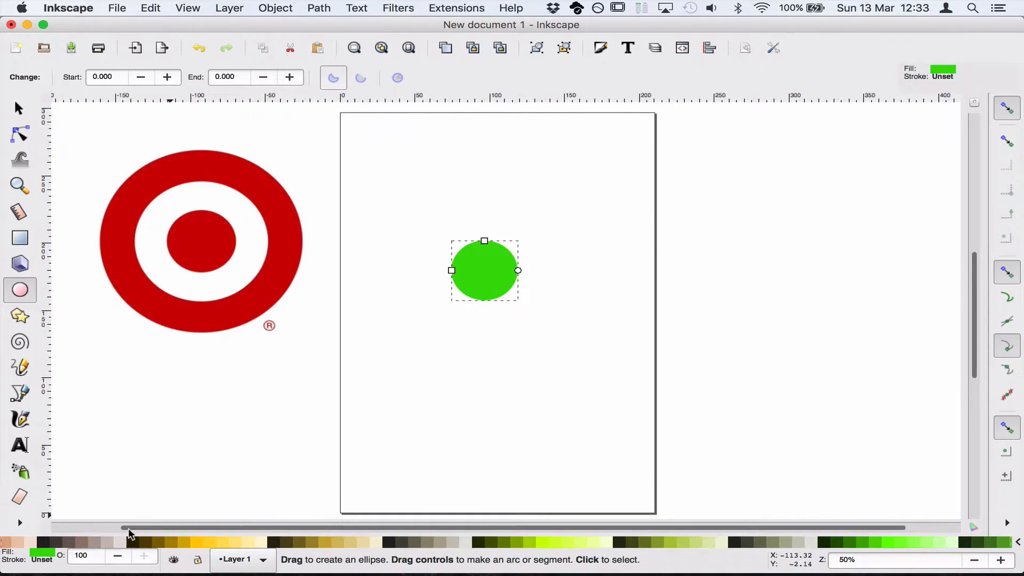
key(shift+super+f)
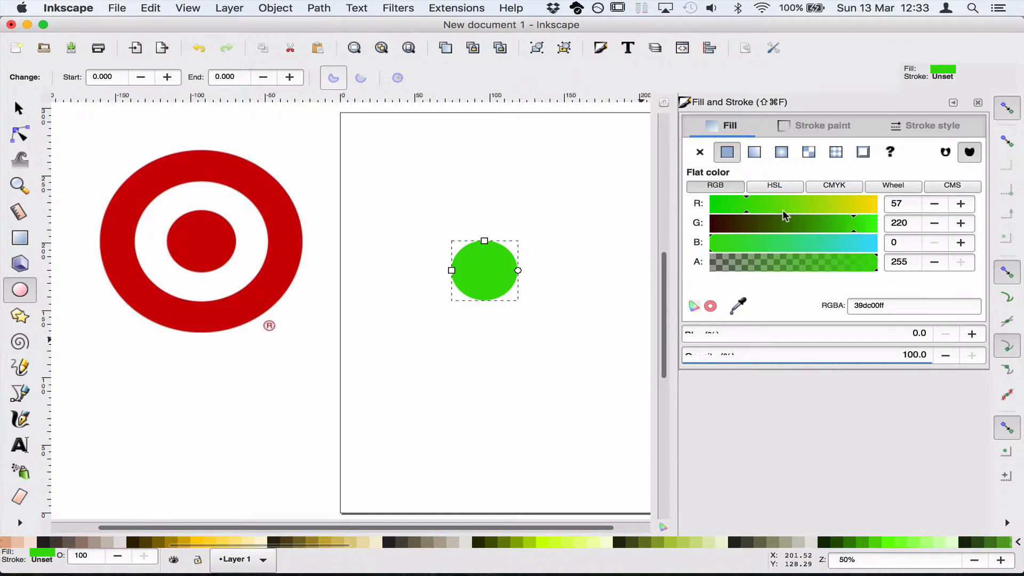
drag(800, 220, 722, 220)
drag(827, 210, 849, 211)
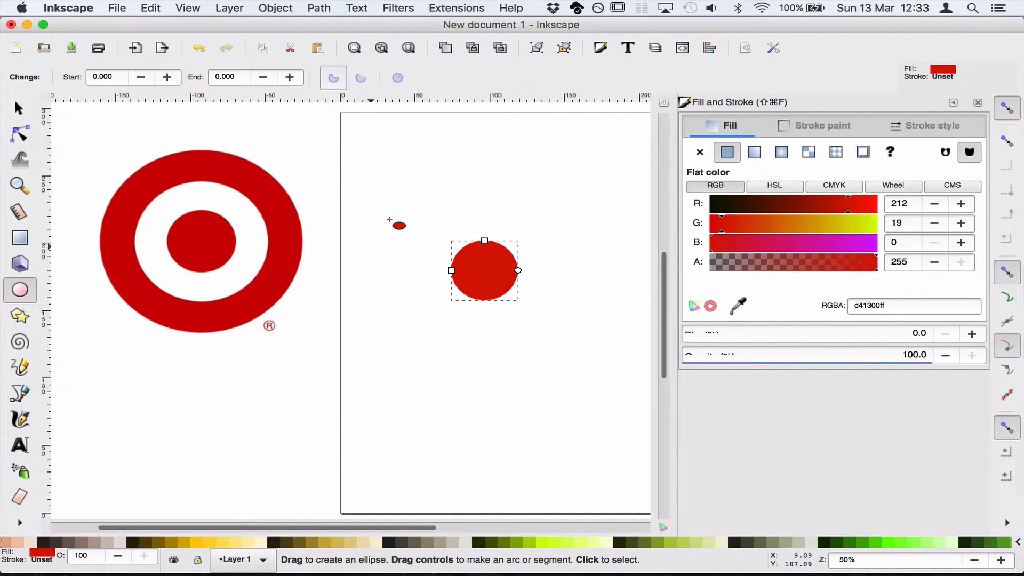
Draw a white (ffffffff) circle about 105 mm across and place it behind the small red circle, surrounding it
mouse_move(377, 216)
mouse_down()
mouse_move(439, 290)
mouse_move(543, 354)
mouse_up()
mouse_move(845, 225)
mouse_down()
mouse_move(881, 225)
mouse_move(886, 237)
mouse_move(889, 202)
mouse_up()
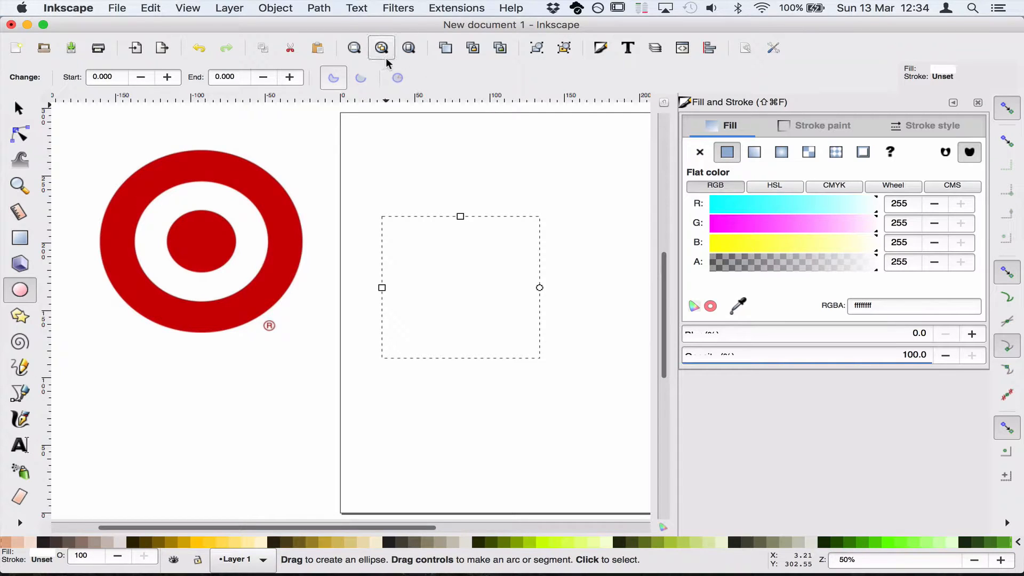
click(19, 108)
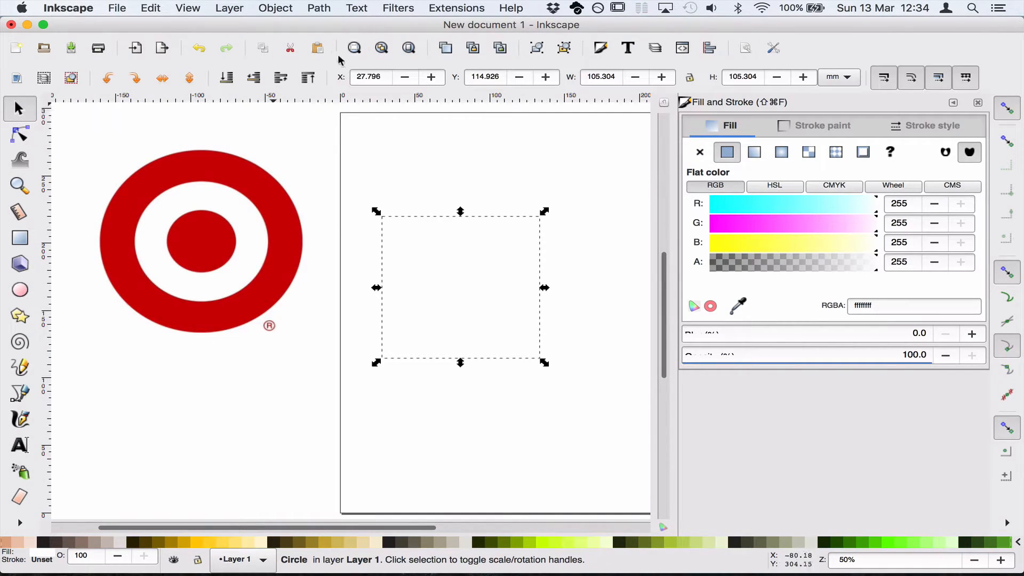
click(226, 78)
drag(438, 292, 463, 277)
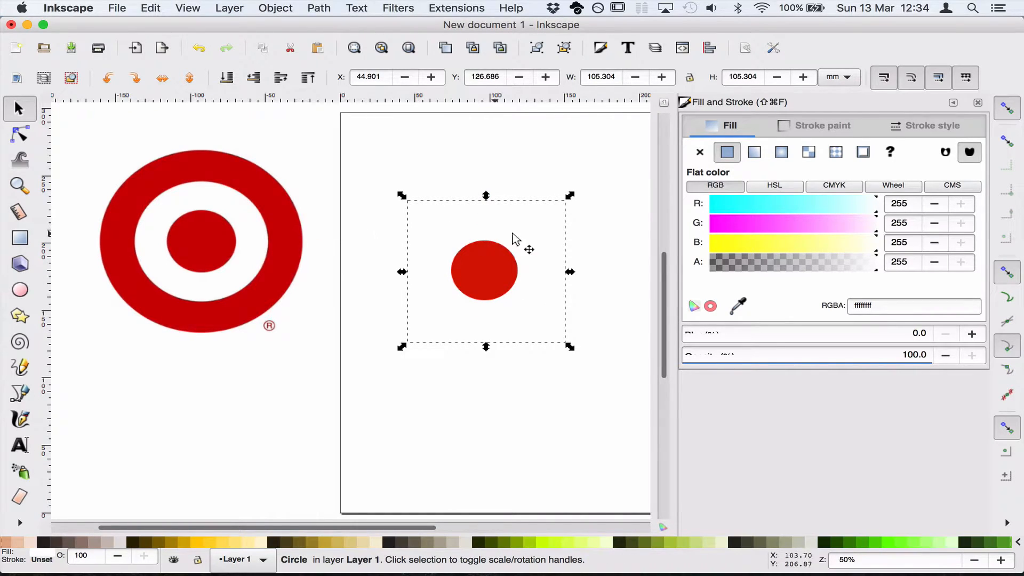
Duplicate the white circle, filling the copy red (e4001aff), and place it behind the other two circles
drag(508, 237, 542, 307)
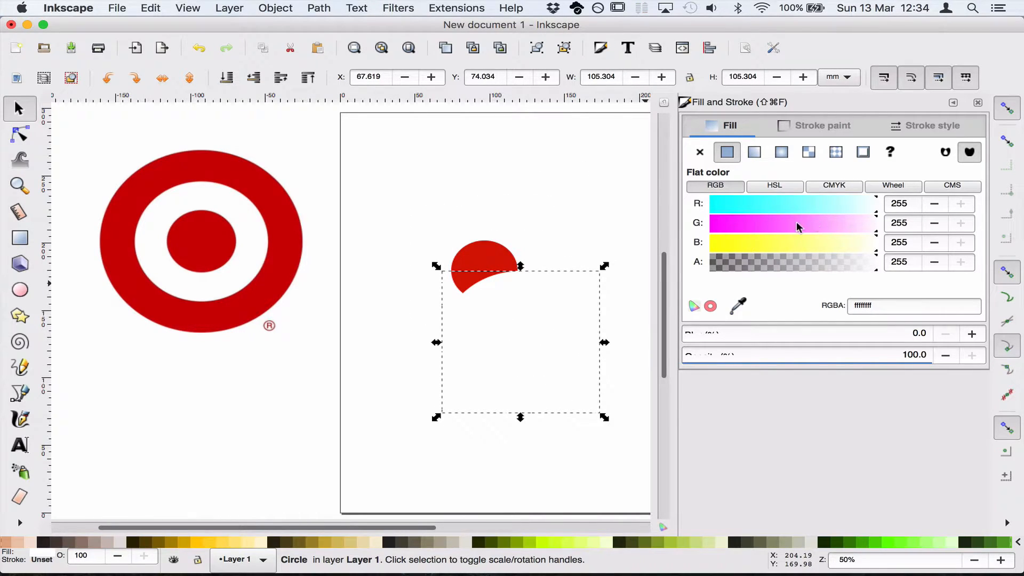
drag(783, 207, 765, 224)
drag(863, 210, 713, 228)
click(876, 205)
click(860, 207)
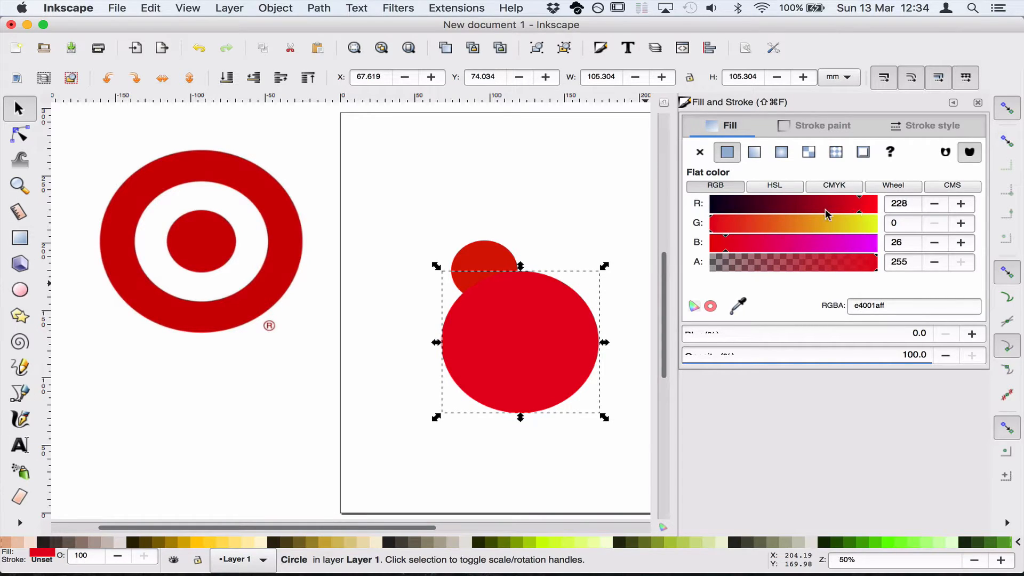
drag(521, 331, 506, 239)
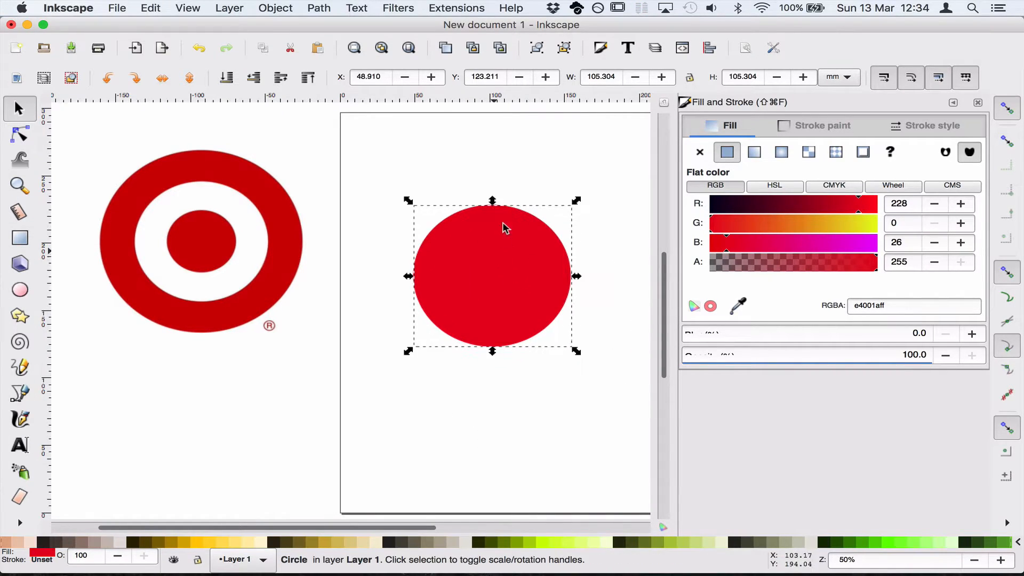
click(227, 78)
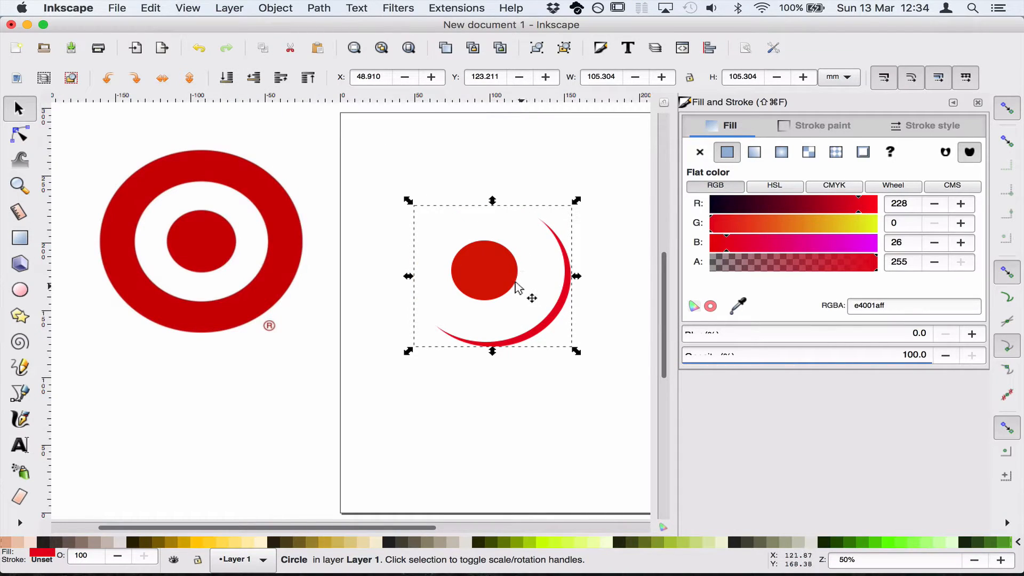
Shrink the white circle proportionally and shift it with the small red circle inside the large red one
click(527, 292)
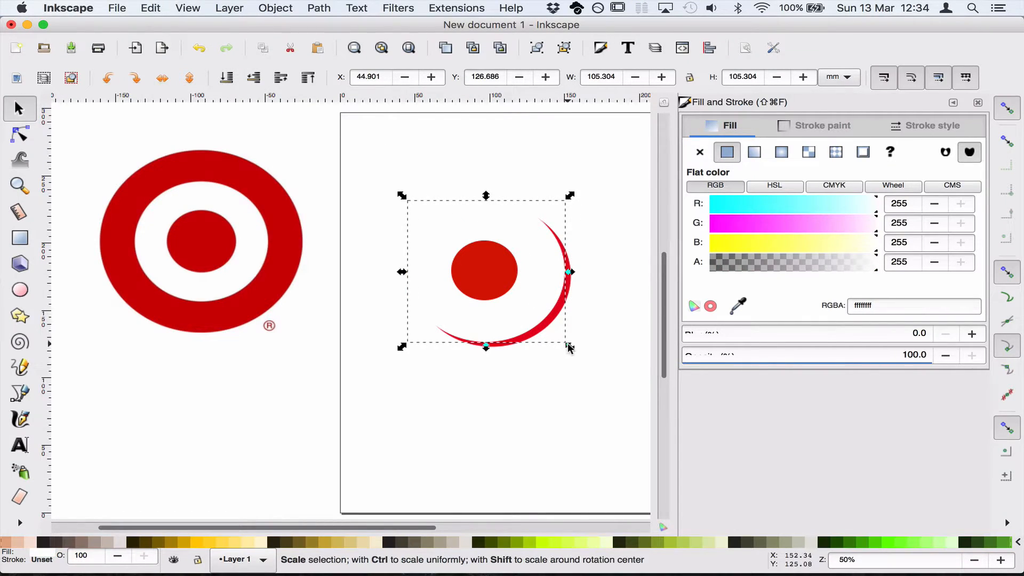
drag(570, 347, 544, 320)
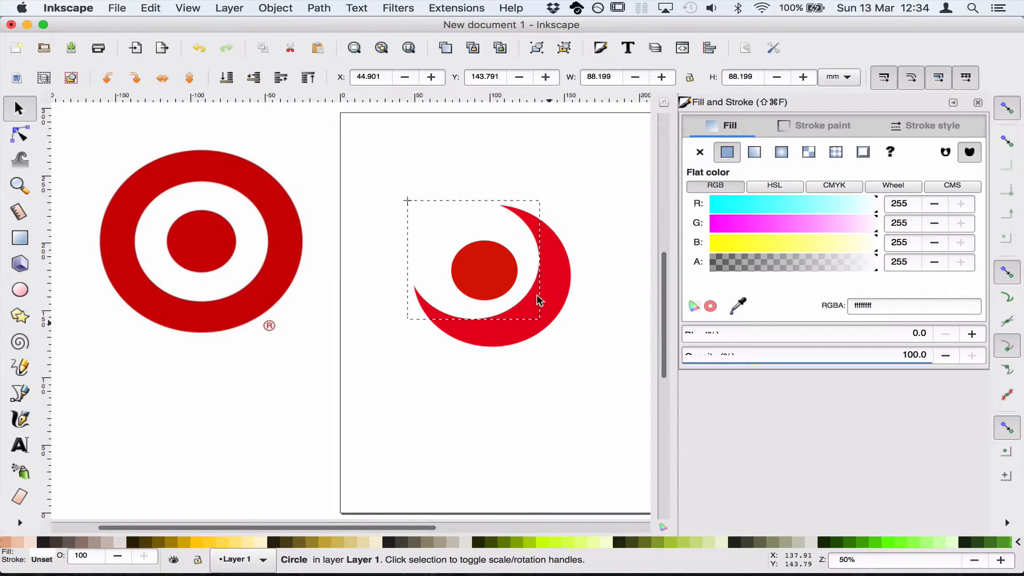
drag(462, 232, 530, 290)
click(452, 249)
drag(575, 350, 565, 339)
Enlarge the large red circle to about 112 mm and reposition both red circles roughly concentric with the white one
click(433, 236)
drag(433, 236, 450, 245)
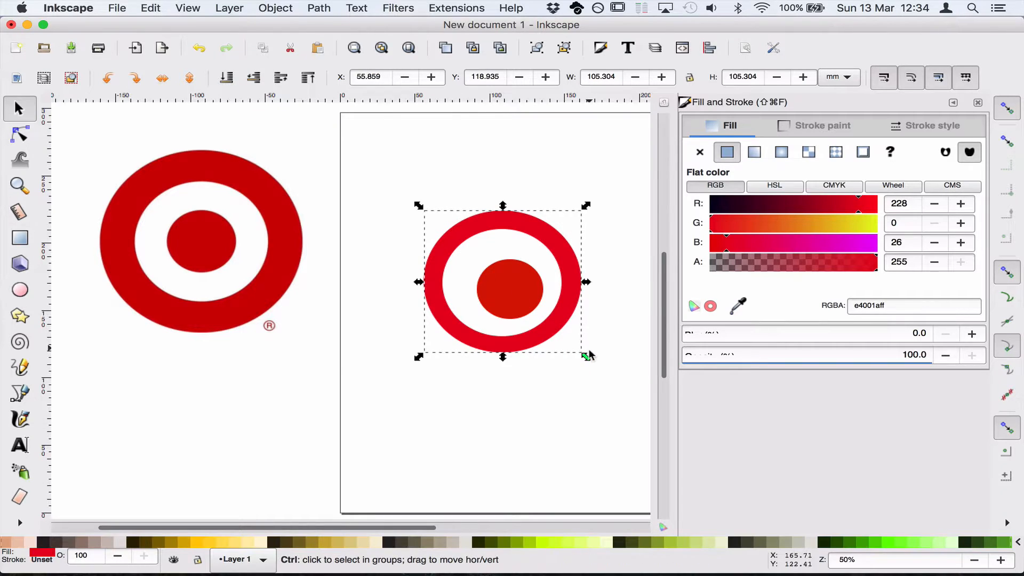
mouse_move(585, 358)
mouse_down()
mouse_move(597, 367)
mouse_move(577, 349)
mouse_up()
drag(521, 293, 567, 281)
Centre all three circles on each other, both horizontally and vertically, relative to the selection area
drag(376, 170, 625, 403)
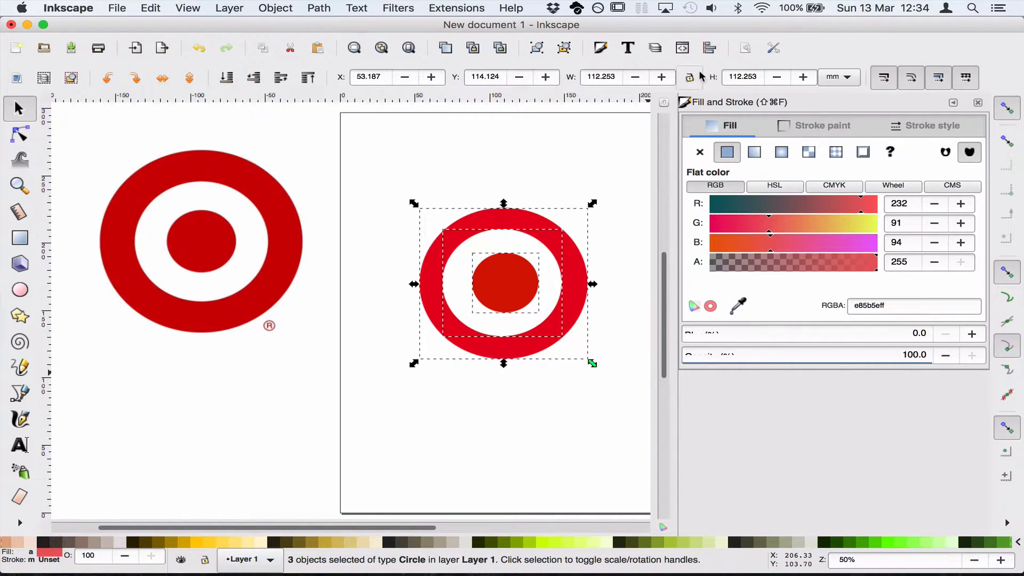
click(709, 47)
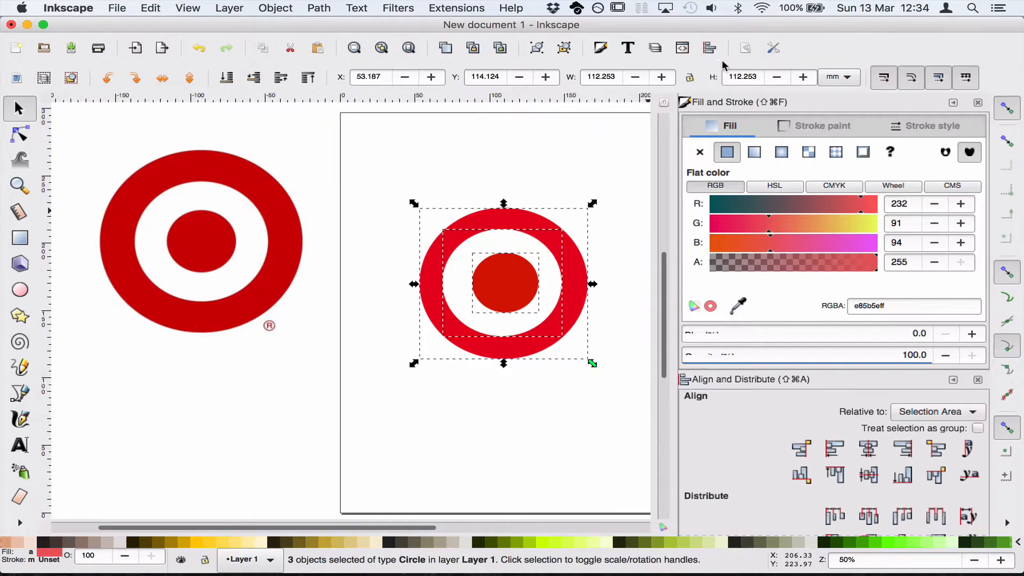
click(977, 103)
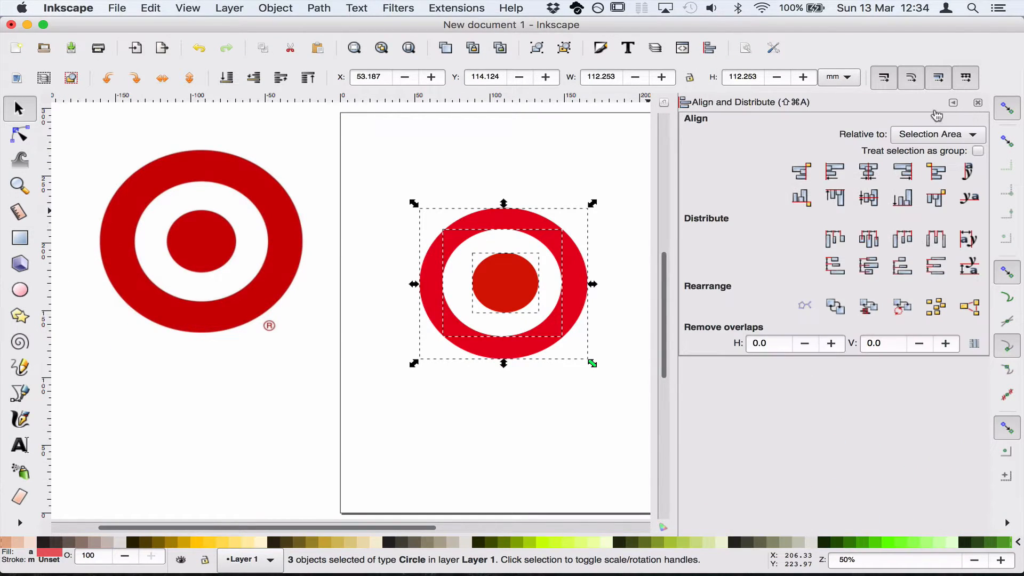
click(871, 174)
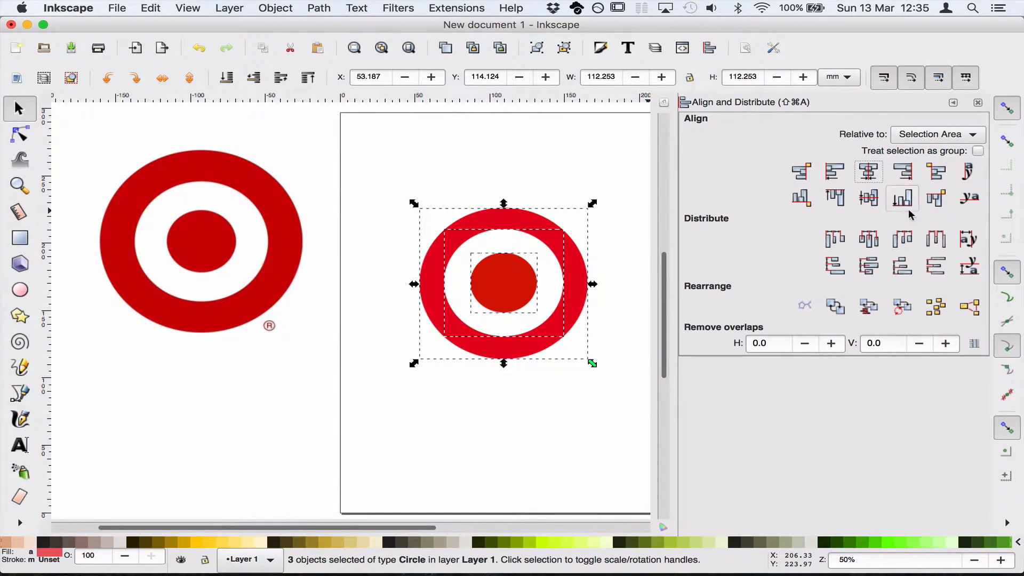
click(868, 198)
click(580, 395)
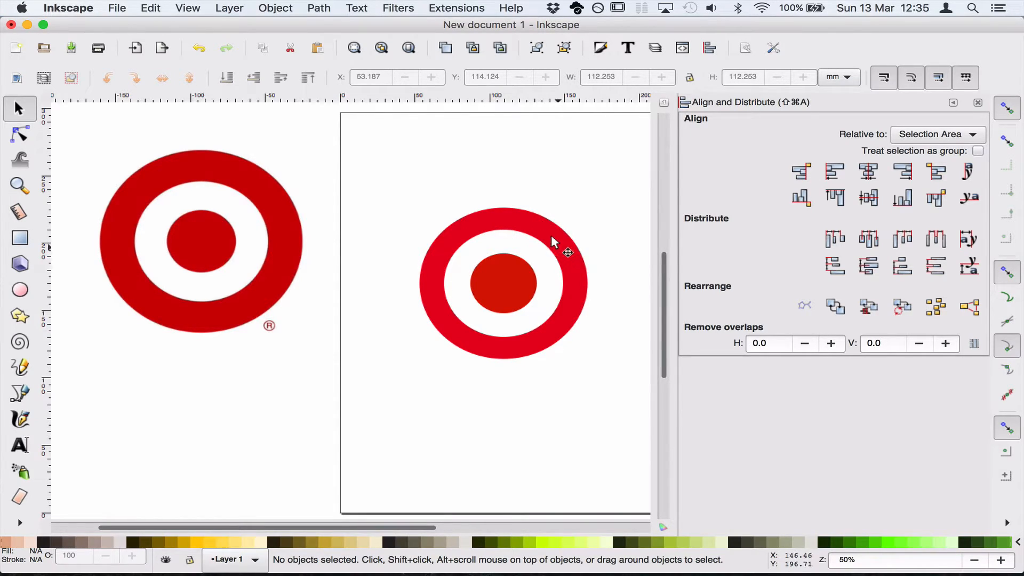
With the small red circle moved aside, centre the white circle on the large red one and subtract it using Difference
mouse_move(526, 216)
mouse_down()
mouse_move(539, 213)
mouse_move(537, 224)
mouse_up()
drag(503, 284, 480, 293)
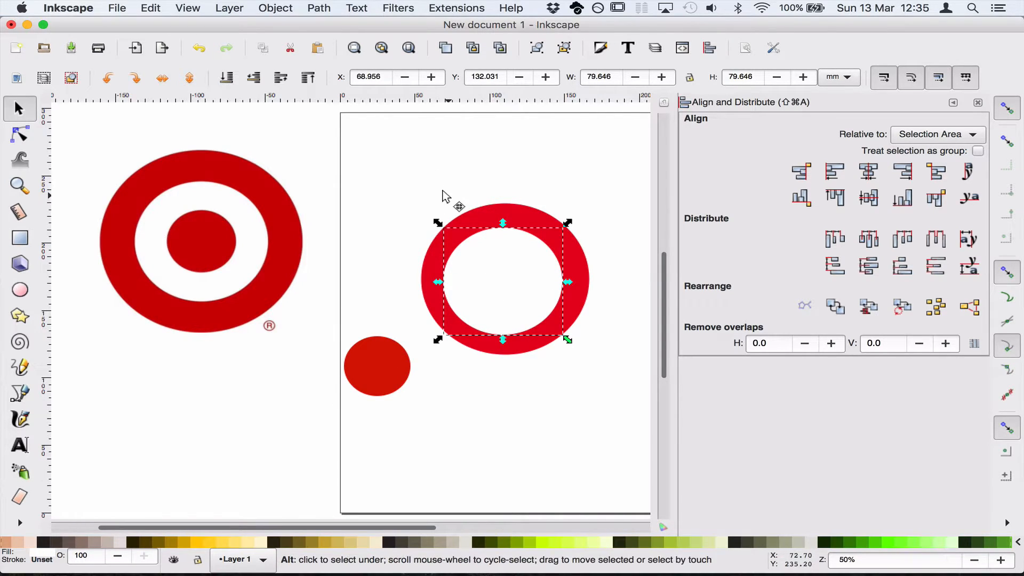
drag(437, 169, 469, 235)
click(868, 171)
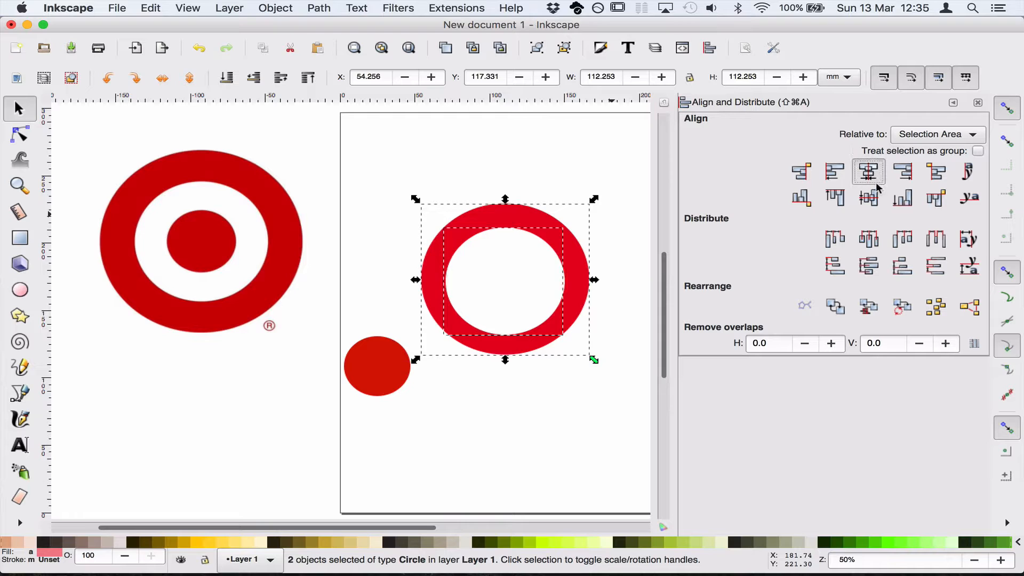
click(868, 197)
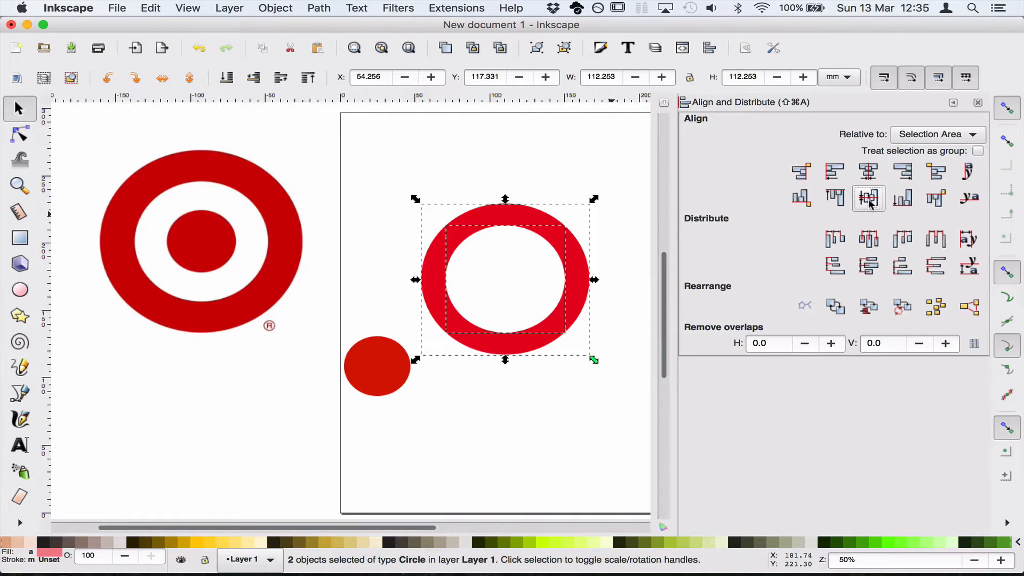
click(320, 8)
click(344, 102)
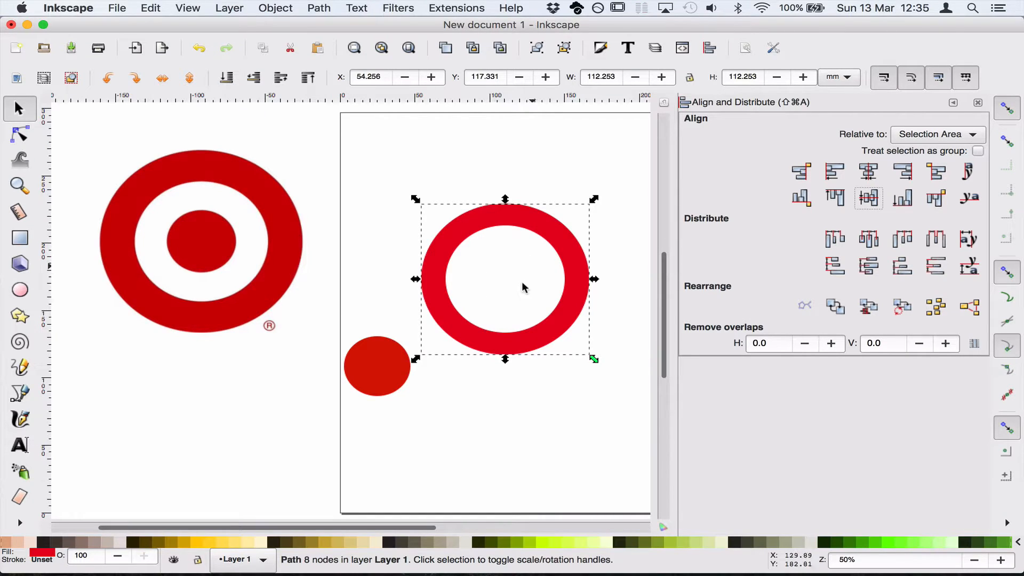
Move the small red circle into the hole of the red ring and centre the two on both axes
click(429, 415)
drag(384, 363, 512, 274)
drag(436, 166, 412, 187)
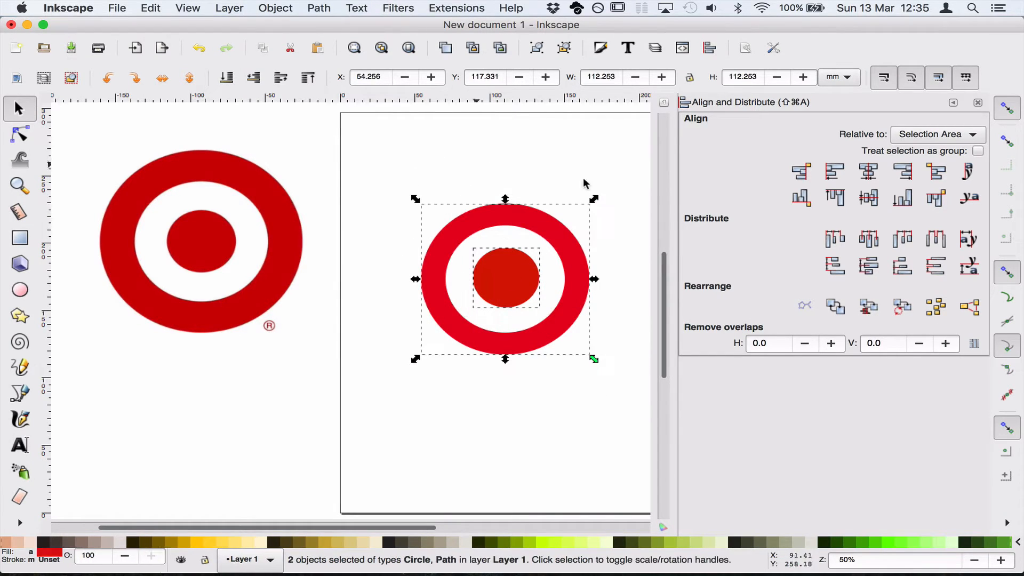
click(868, 171)
click(869, 198)
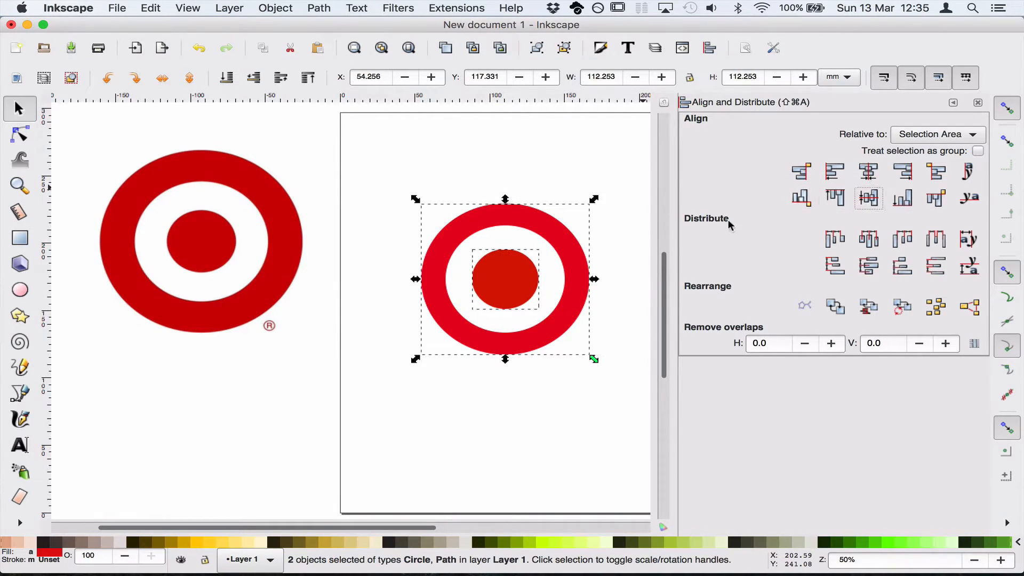
click(552, 167)
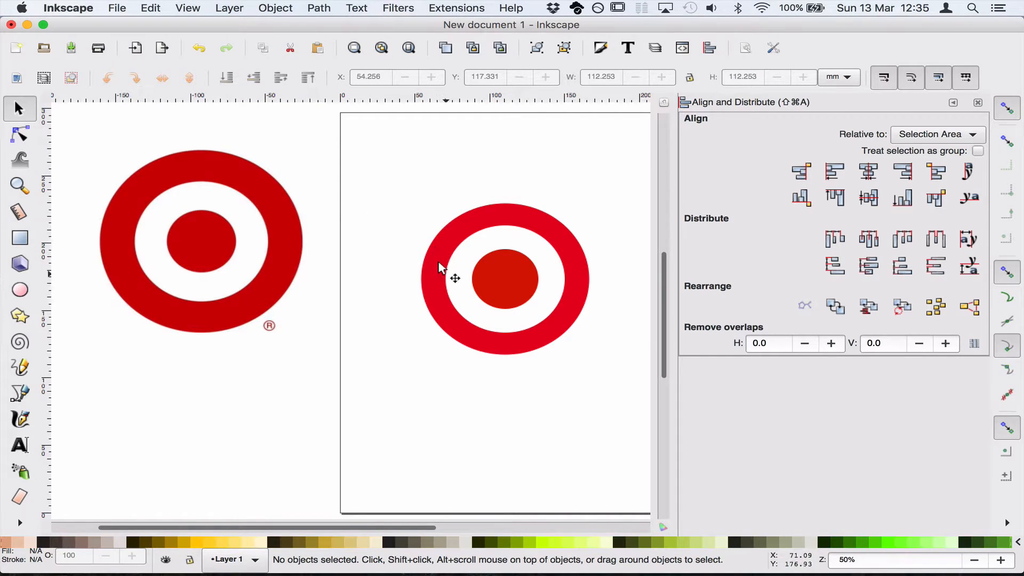
click(329, 13)
click(320, 8)
drag(413, 176, 607, 371)
drag(491, 251, 462, 210)
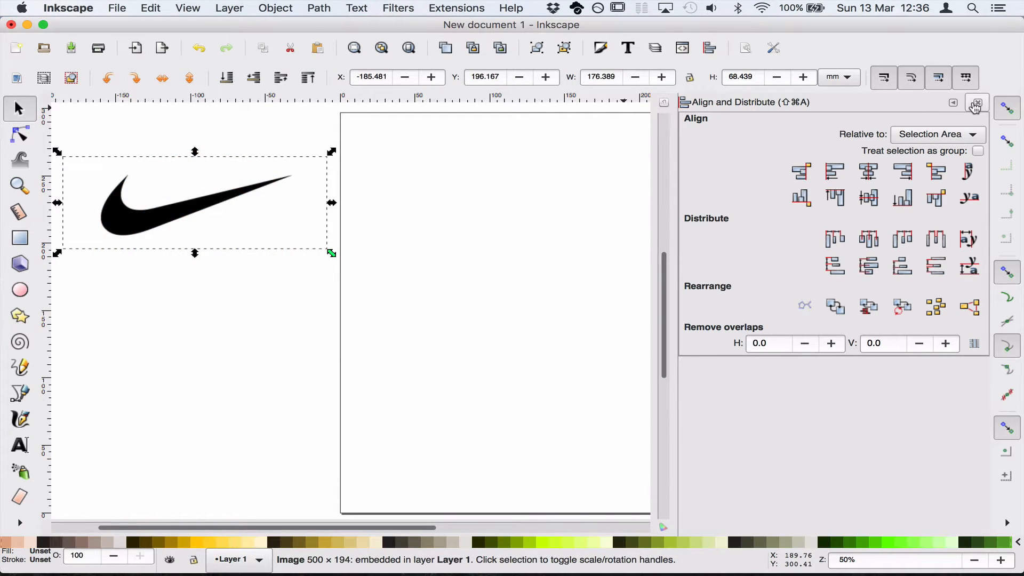
Draw a wide red ellipse about 147 mm by 65 mm on the page beside the Nike swoosh image
click(977, 103)
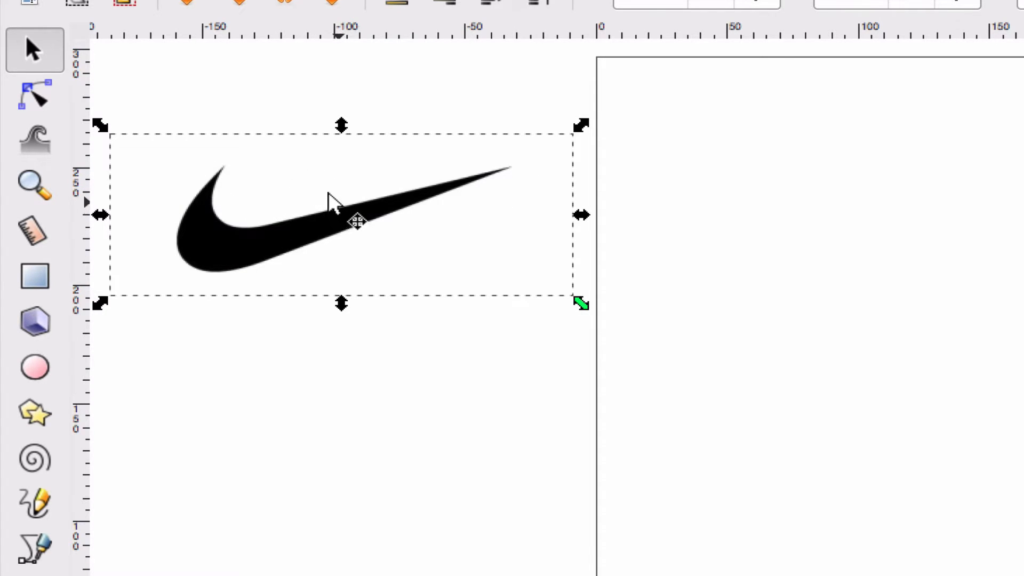
click(34, 367)
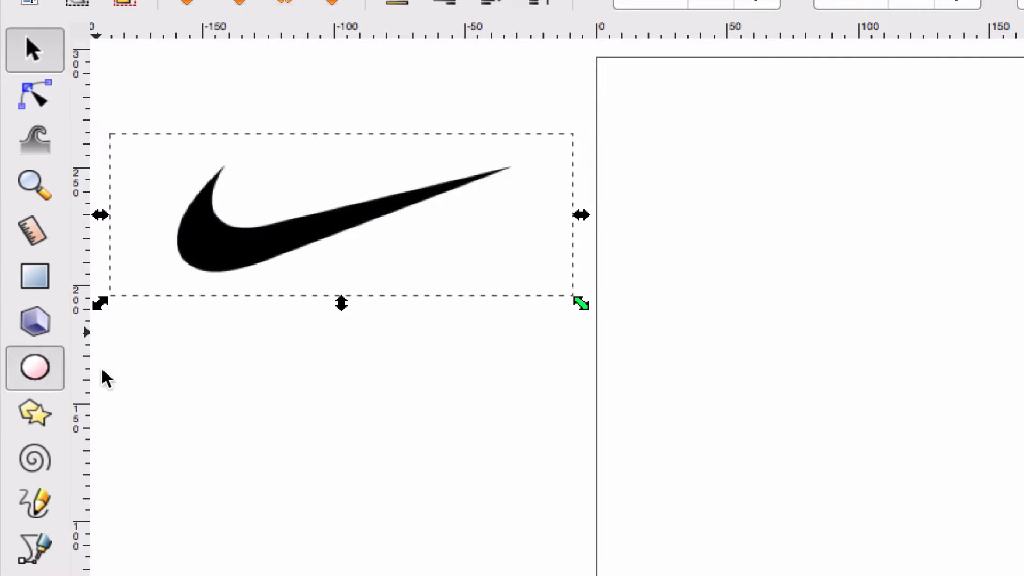
drag(715, 215, 1023, 306)
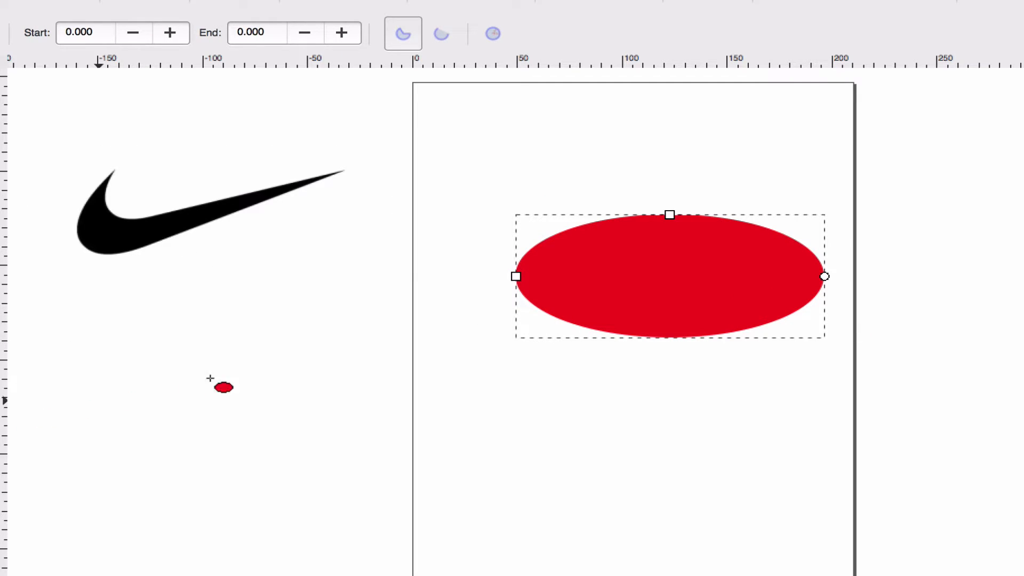
Duplicate the red ellipse and enlarge the copy to about 181 mm by 90 mm, overlapping the original's lower part
click(1, 68)
click(710, 318)
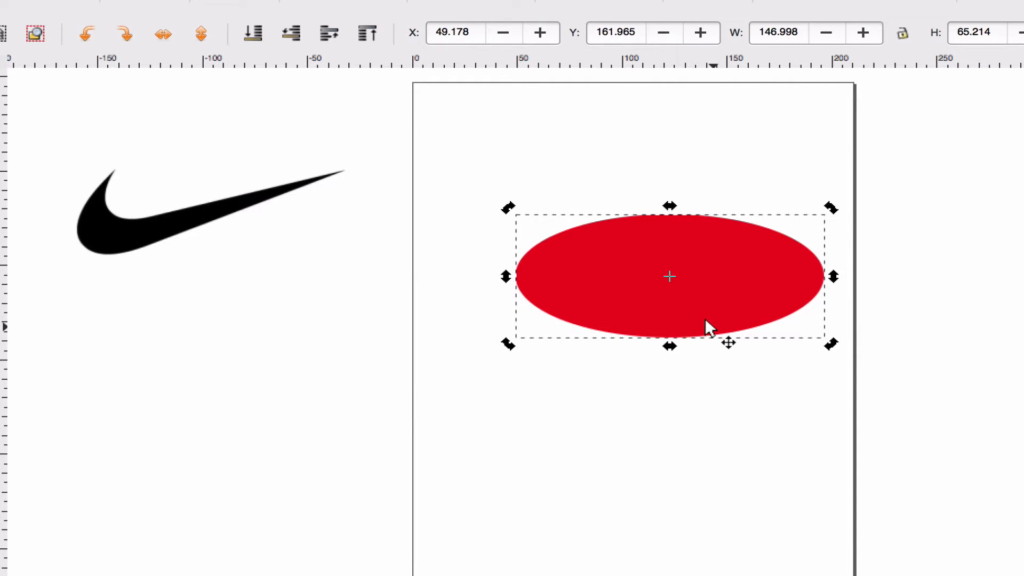
key(ctrl+v)
drag(648, 354, 607, 397)
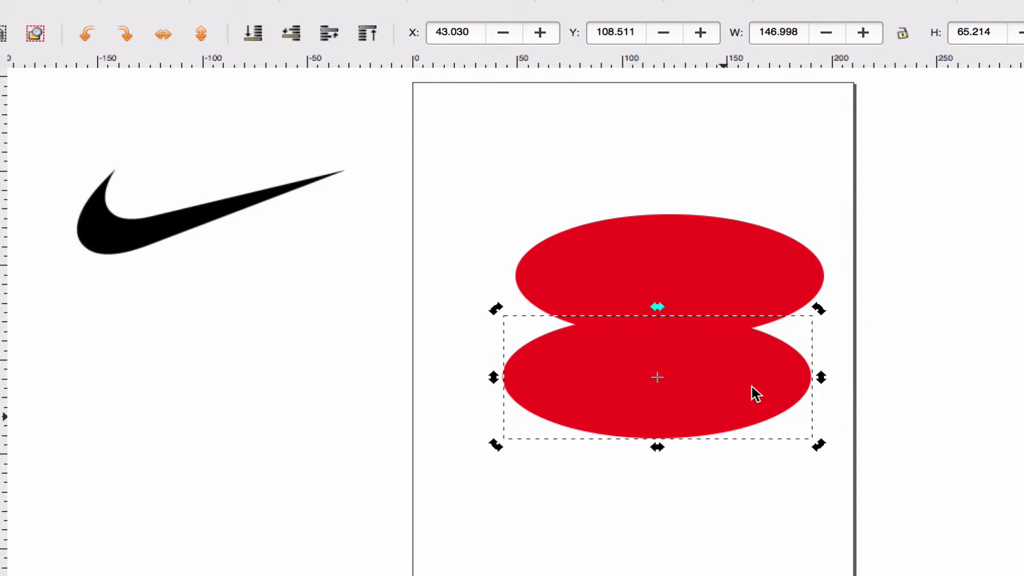
drag(818, 307, 754, 313)
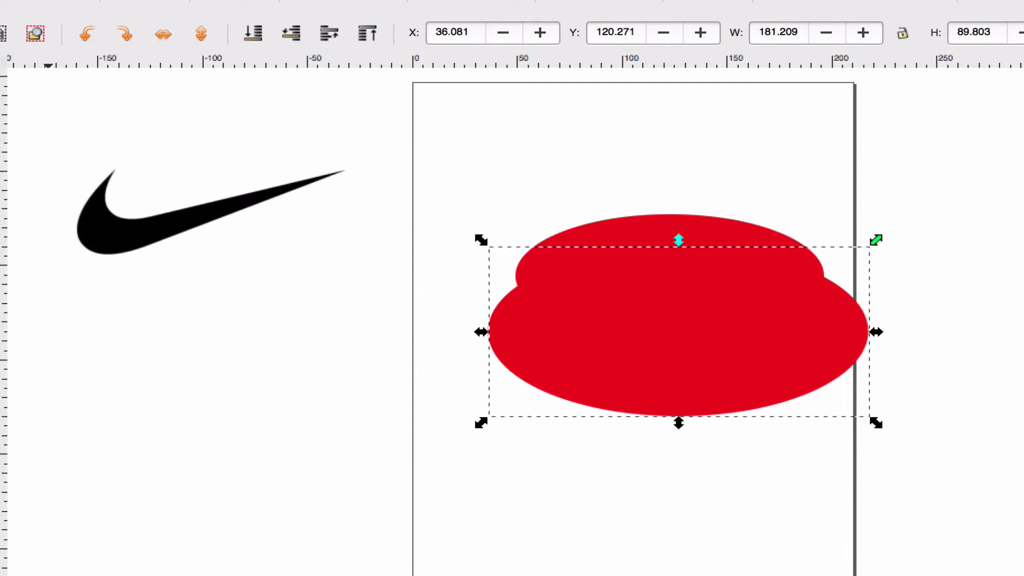
Fill the larger ellipse with orange and lower it behind the smaller red ellipse
key(super+shift+f)
click(994, 244)
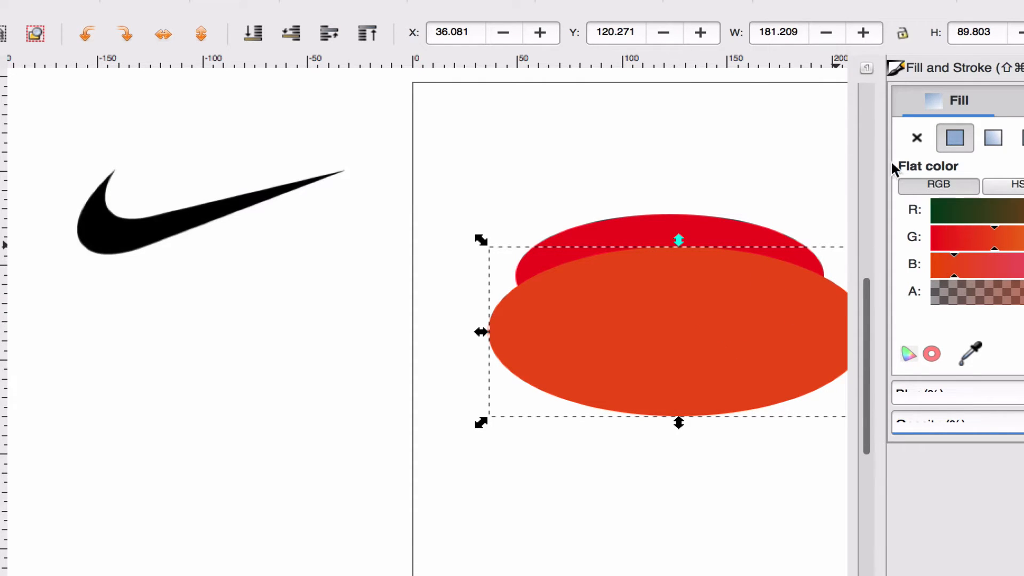
click(291, 35)
Move the red ellipse down over the orange one and bring the swoosh image down level with the ellipses
drag(606, 278, 599, 320)
scroll(504, 453, right, 20)
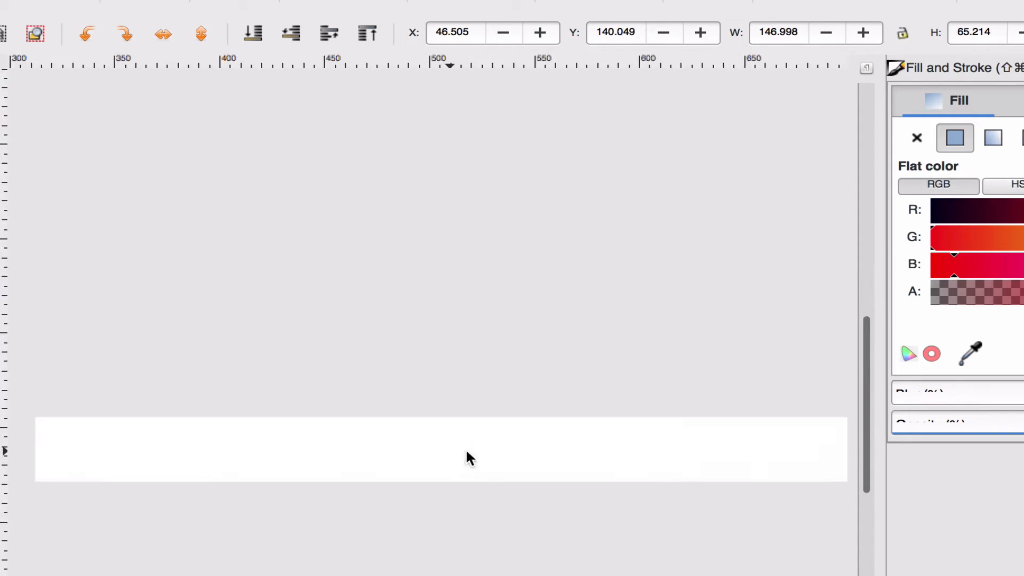
scroll(458, 452, left, 10)
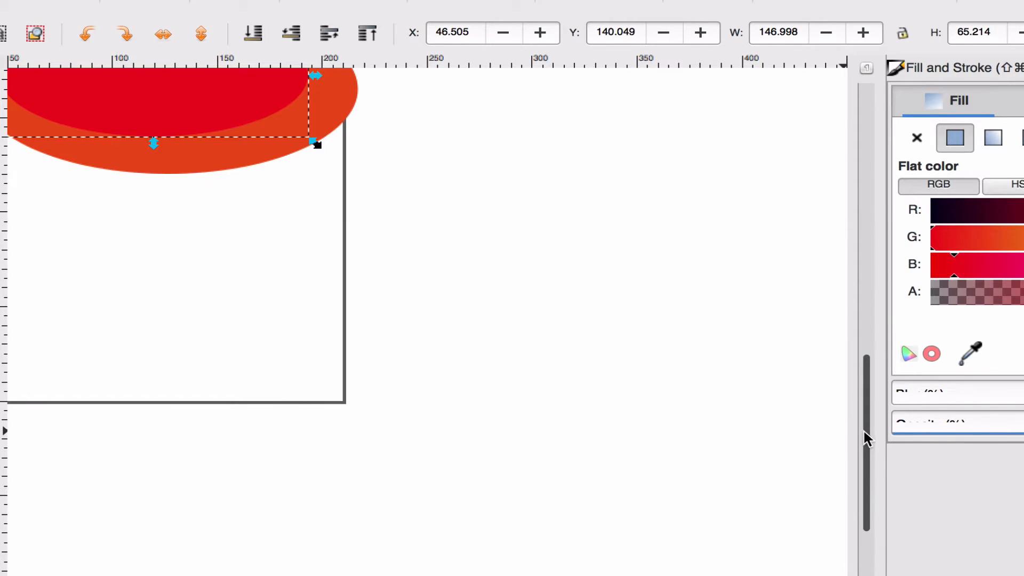
drag(863, 429, 874, 375)
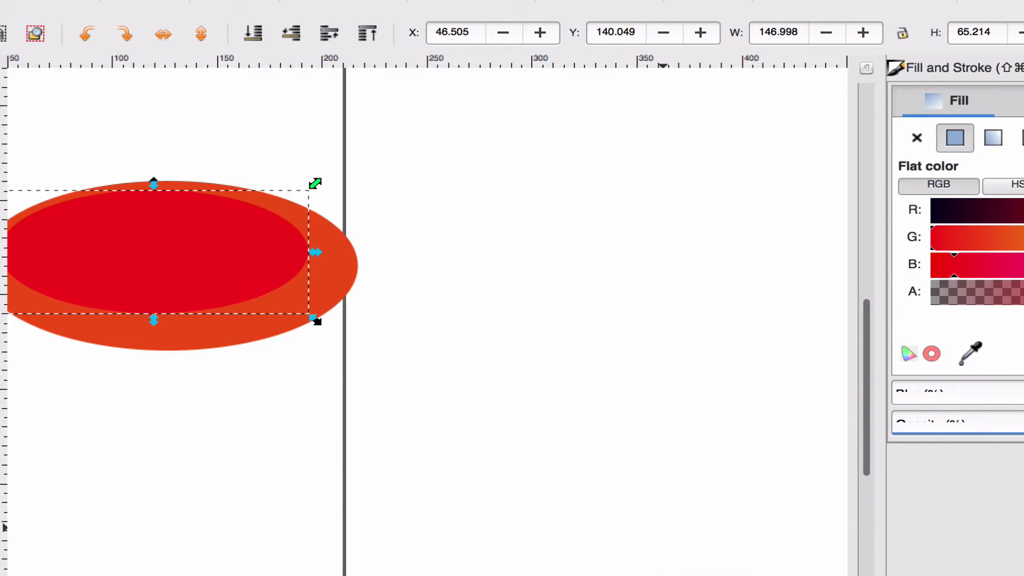
scroll(349, 359, left, 5)
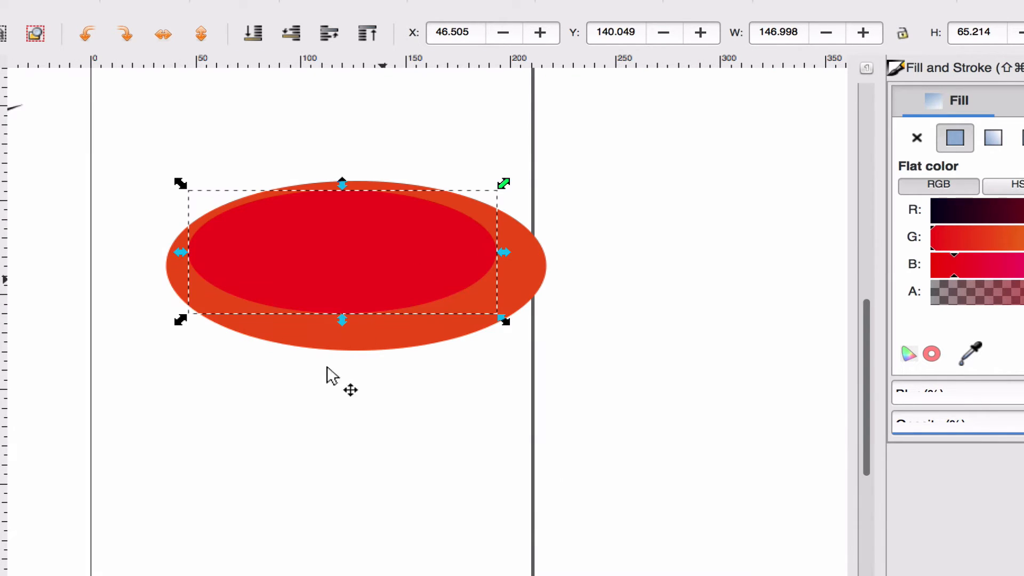
scroll(427, 314, left, 7)
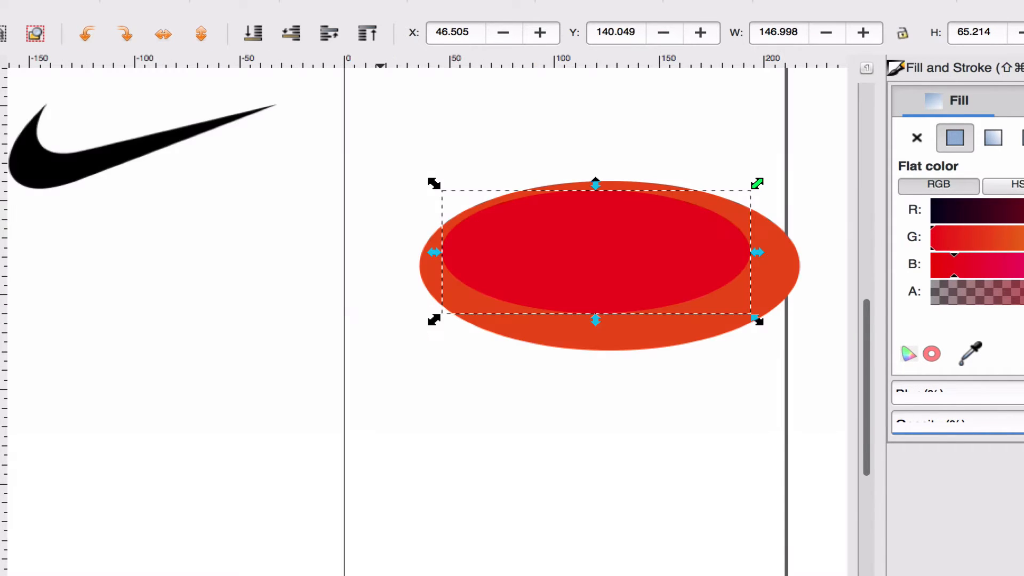
key(F12)
drag(133, 165, 124, 313)
Enlarge the red ellipse and shift it toward the upper right, leaving an orange crescent exposed along the lower left
click(555, 243)
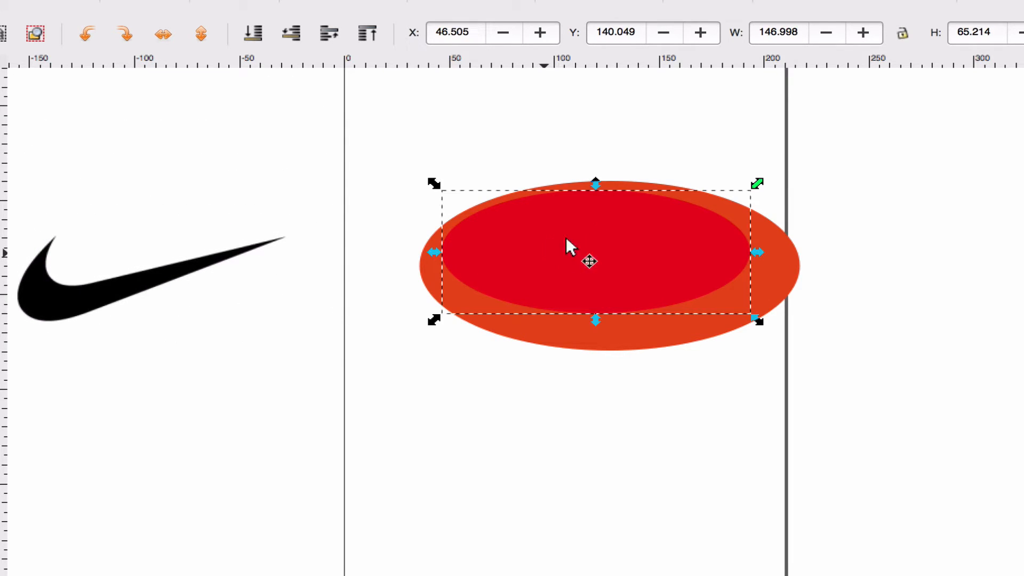
drag(745, 179, 786, 150)
mouse_move(660, 222)
mouse_down()
mouse_move(648, 220)
mouse_move(661, 220)
mouse_up()
drag(778, 235, 838, 235)
drag(674, 233, 714, 240)
Subtract the red ellipse from the orange one with the Difference path operation to leave a crescent
drag(361, 107, 952, 416)
click(384, 0)
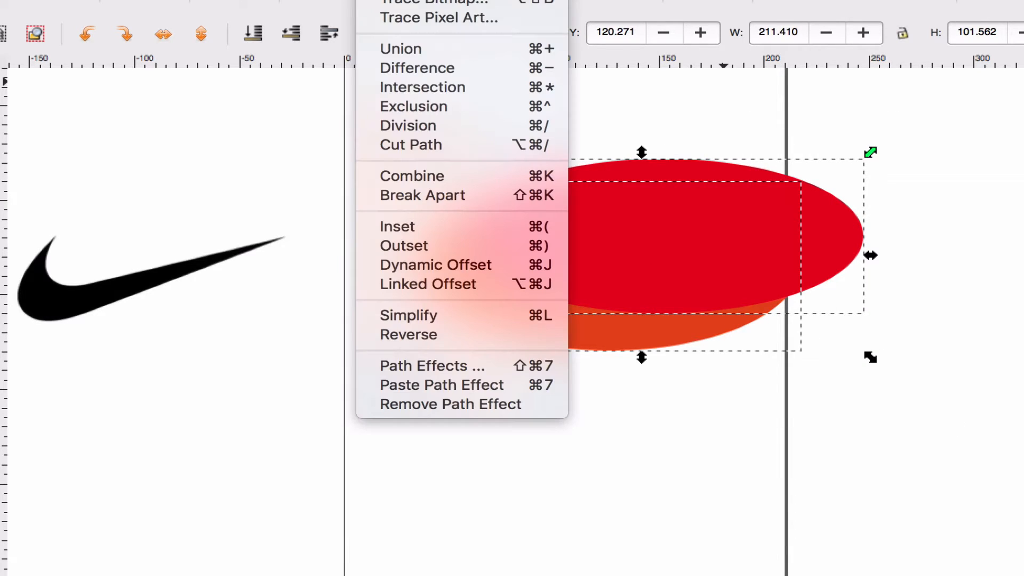
click(446, 68)
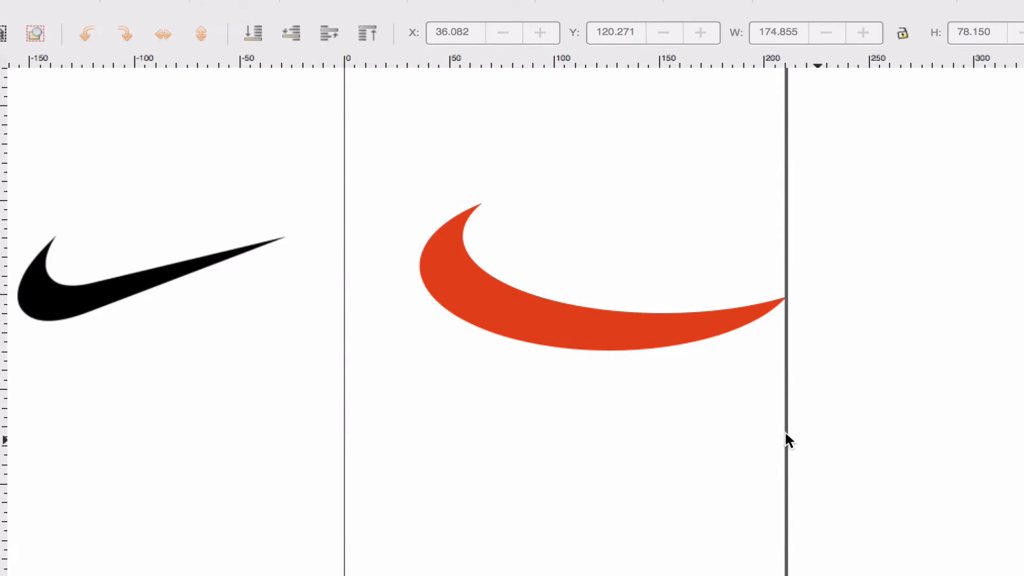
Rotate the orange crescent counterclockwise so its long tip rises like the swoosh, and shift it toward the page's left edge
click(567, 312)
drag(795, 357, 839, 281)
drag(610, 327, 562, 289)
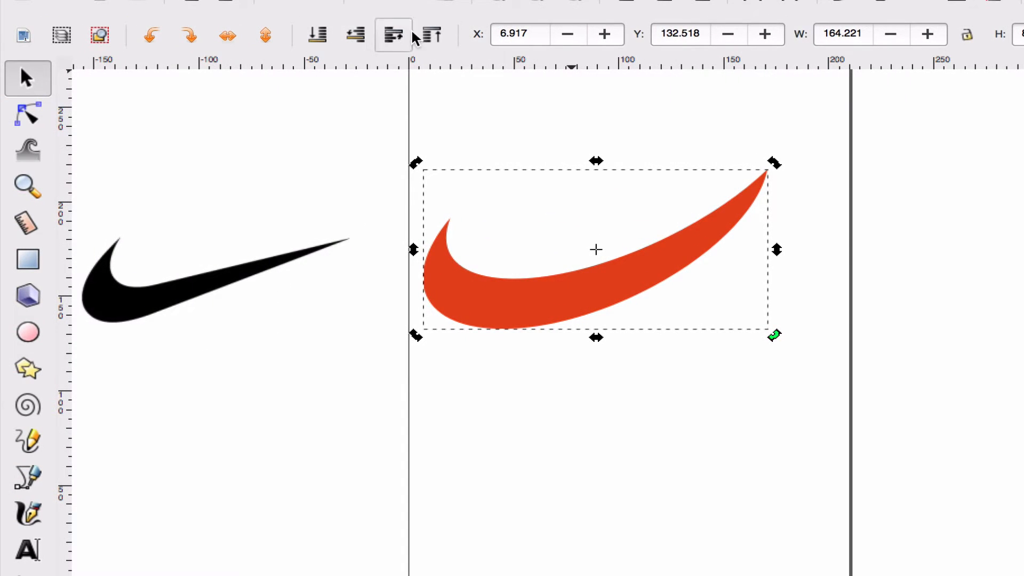
Lay the orange crescent over the black swoosh image to compare their shapes, and return it to the page
drag(476, 284, 149, 289)
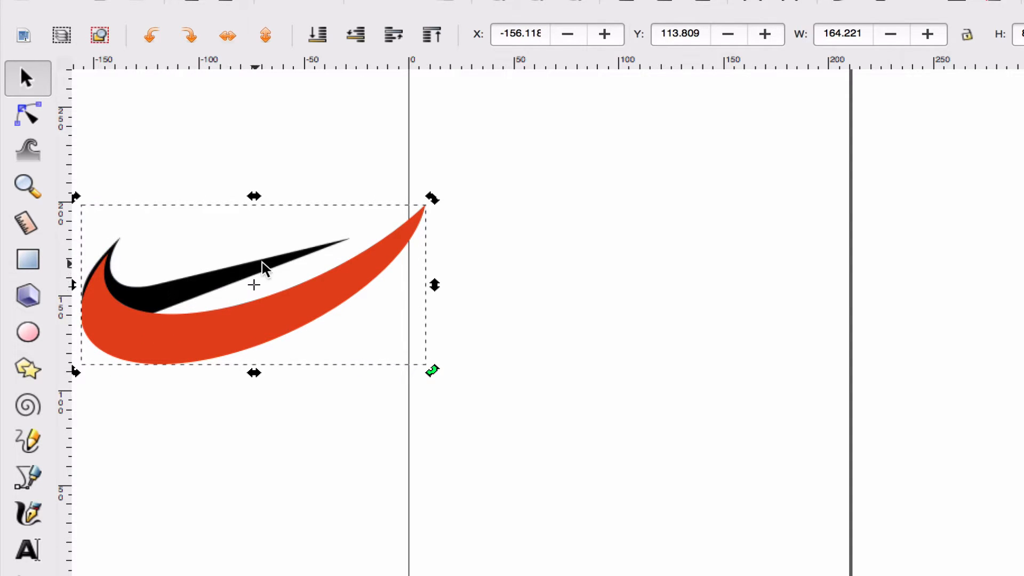
drag(317, 304, 527, 264)
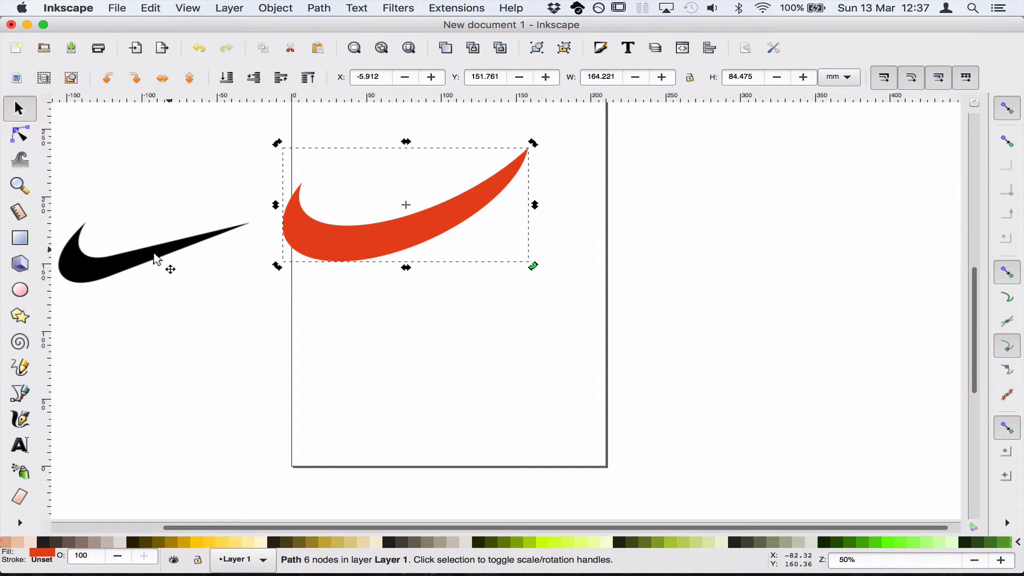
drag(342, 235, 406, 215)
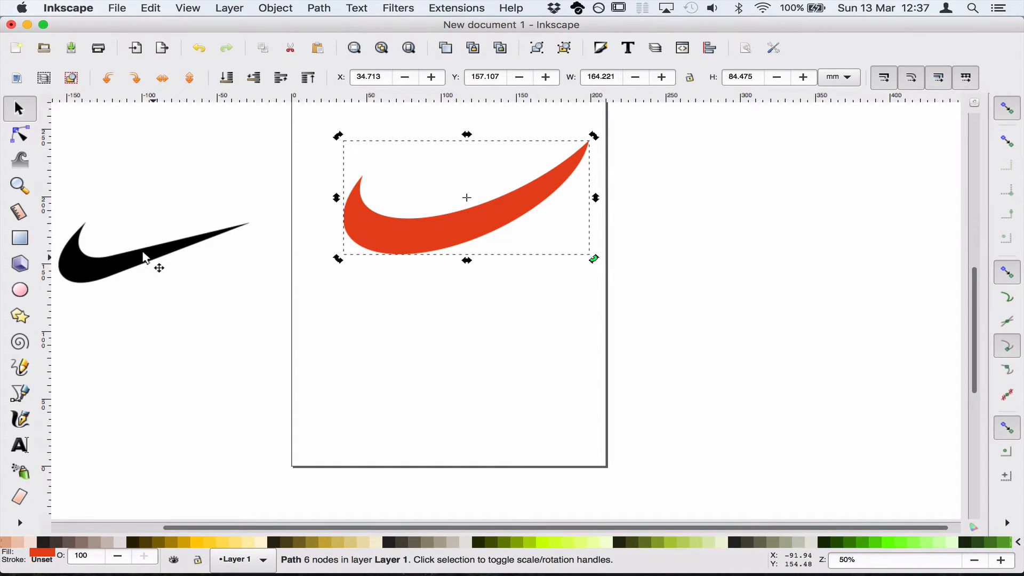
Move the black swoosh image onto the page below the orange crescent and nudge the crescent slightly up and left
drag(113, 254, 403, 351)
drag(421, 232, 411, 226)
Draw a closed zigzag shape from straight Pen segments just below the black swoosh image, and undo it
key(plus)
key(plus)
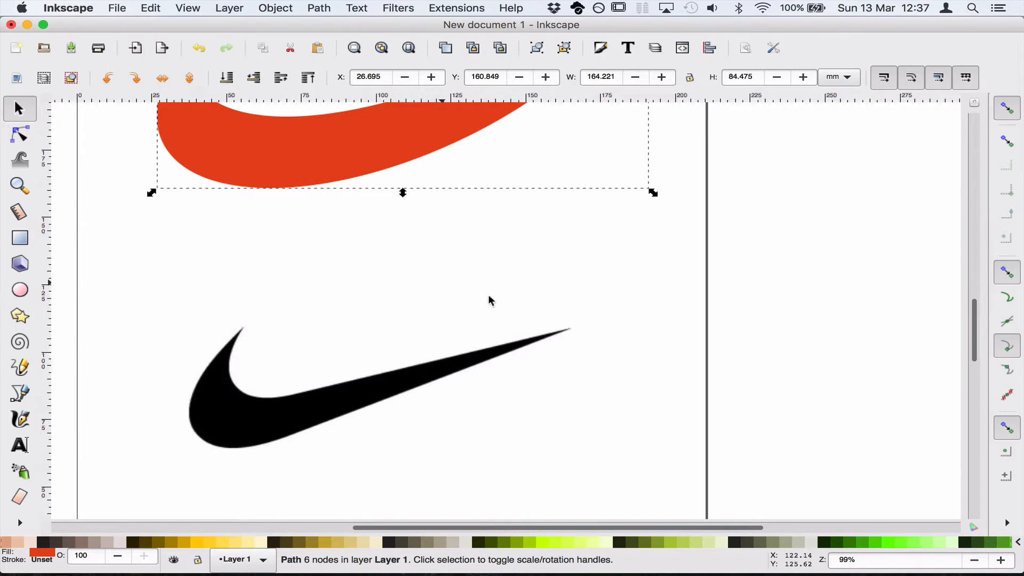
drag(574, 526, 524, 527)
drag(974, 320, 973, 340)
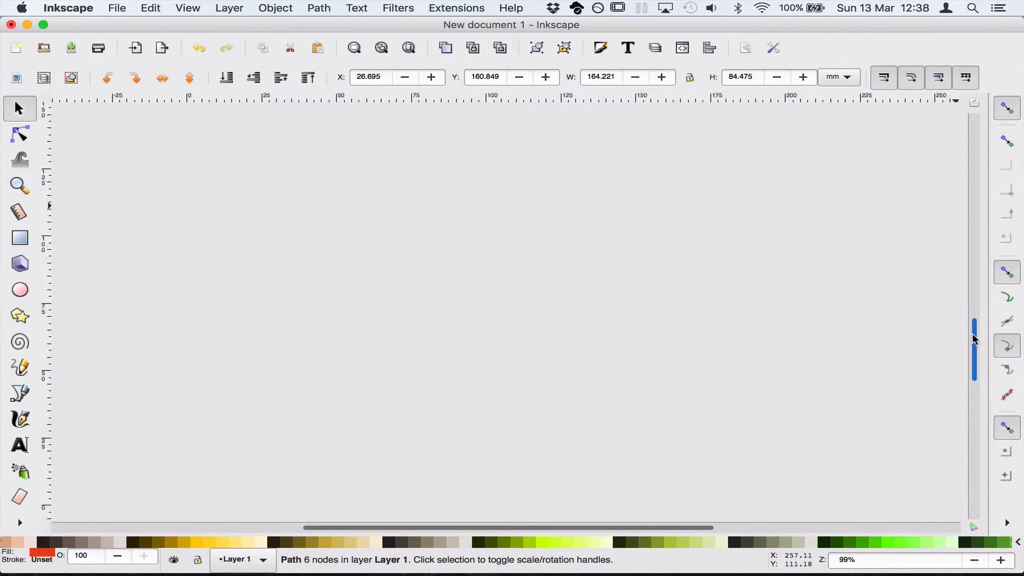
click(16, 399)
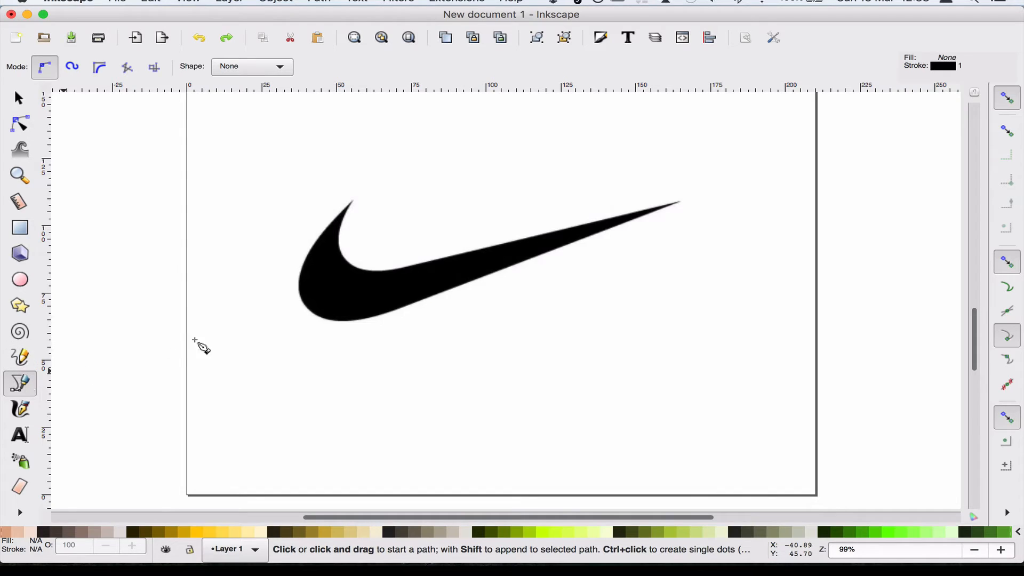
click(684, 269)
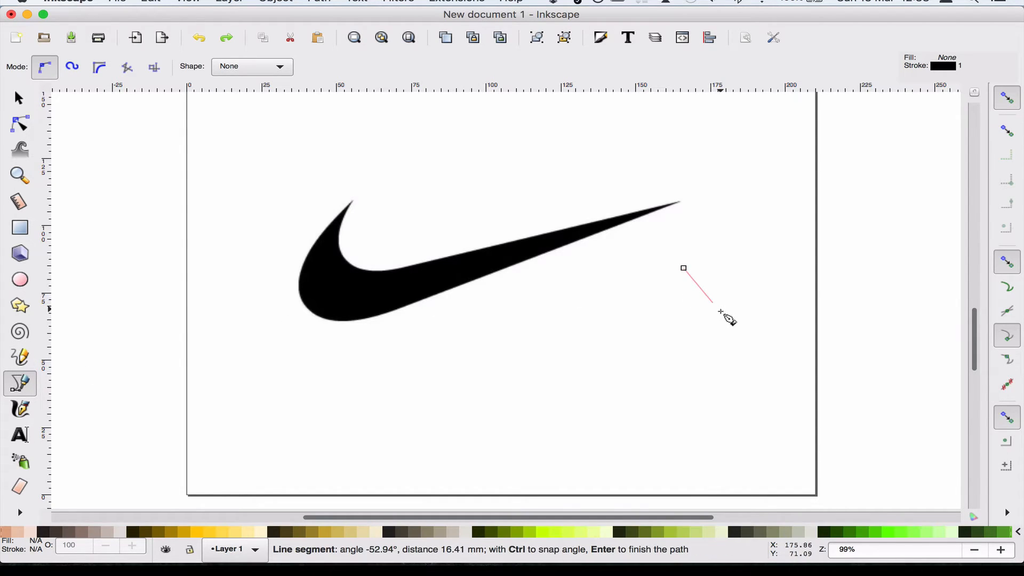
click(714, 340)
click(453, 442)
click(410, 357)
click(517, 390)
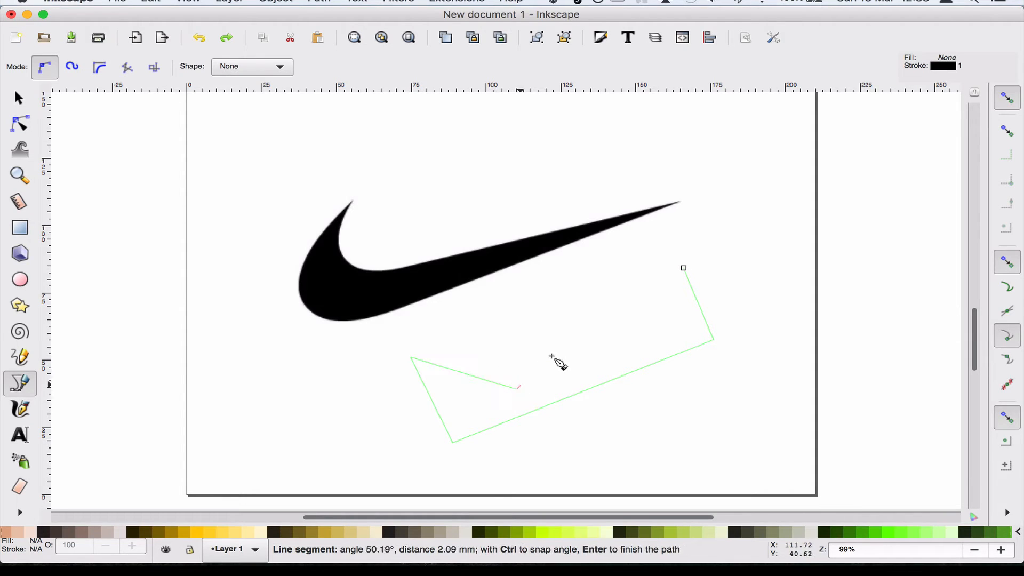
click(512, 295)
click(594, 359)
click(578, 259)
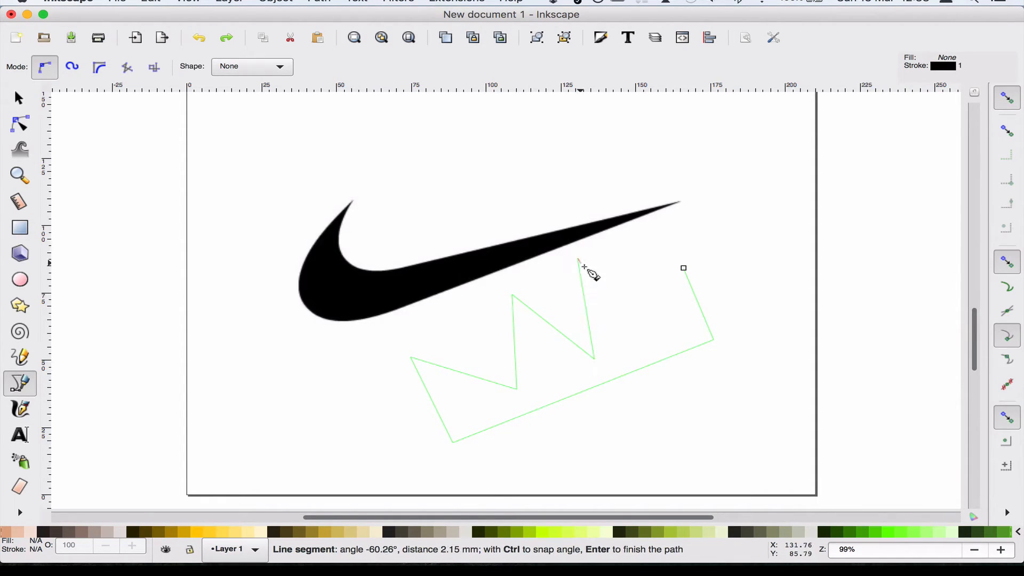
click(656, 326)
click(631, 225)
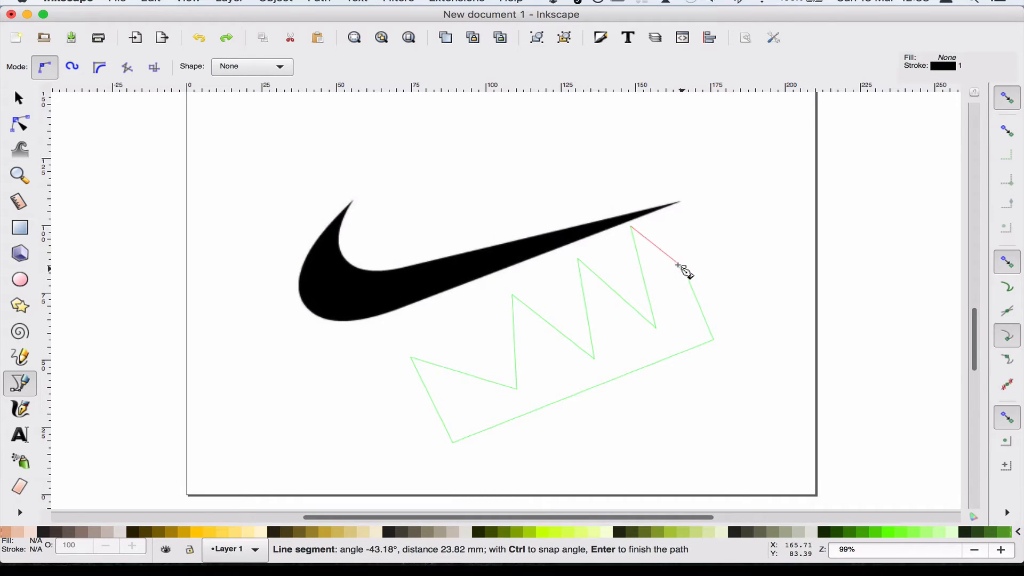
click(683, 268)
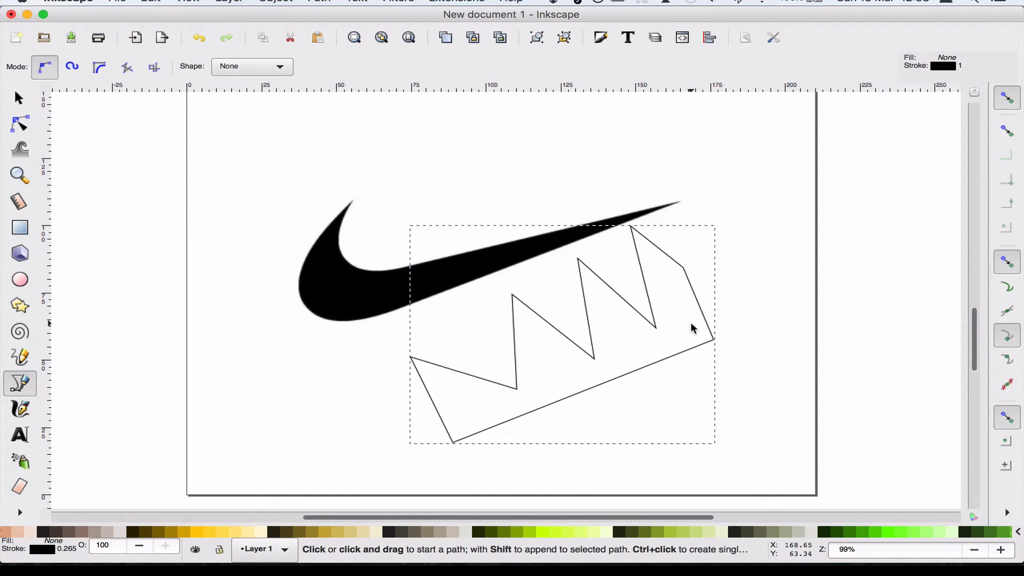
key(ctrl+z)
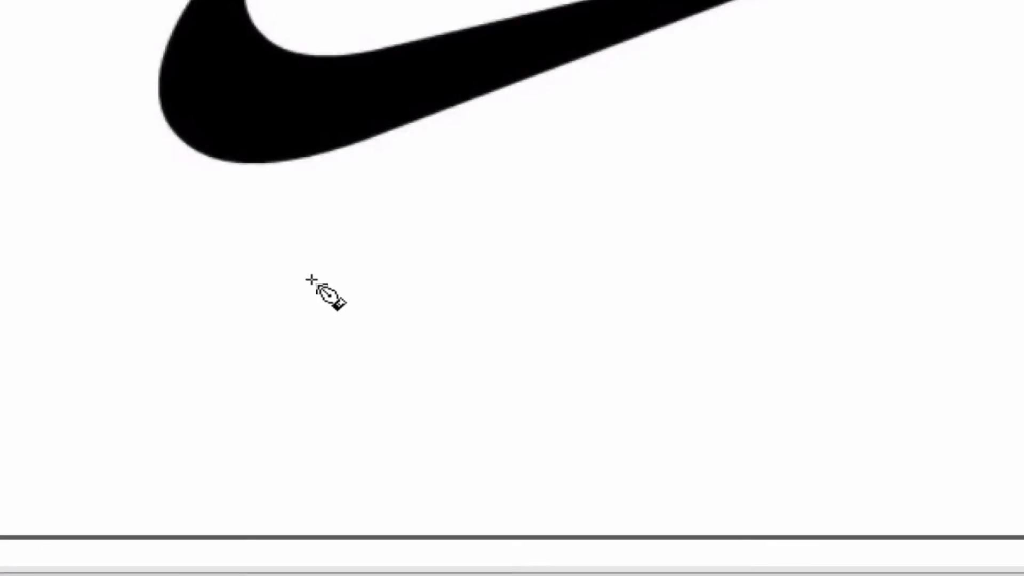
Draw a closed, curvy freeform shape with the Pen tool below the black swoosh image, and undo it
click(375, 380)
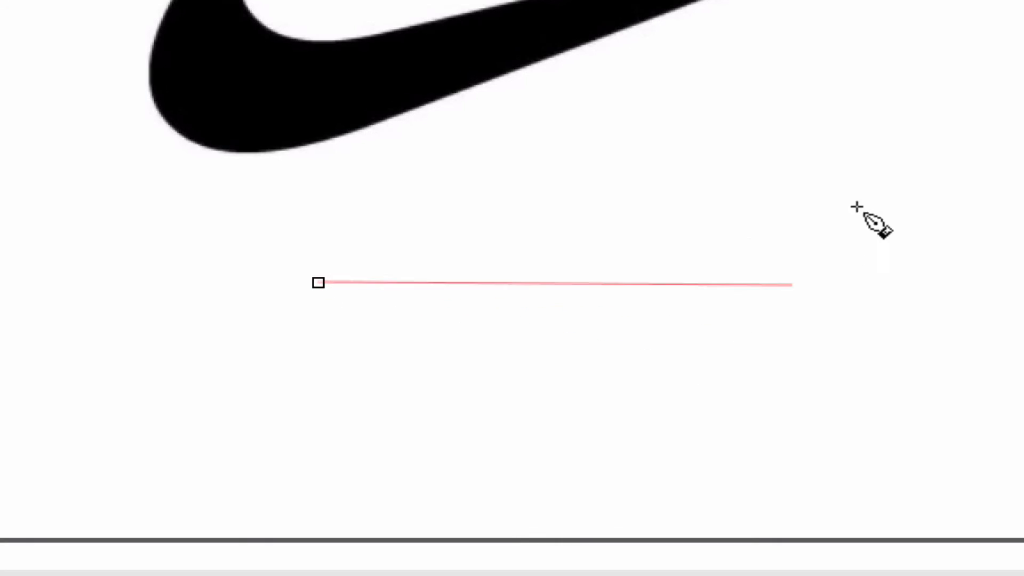
drag(912, 127, 945, 126)
drag(963, 88, 902, 7)
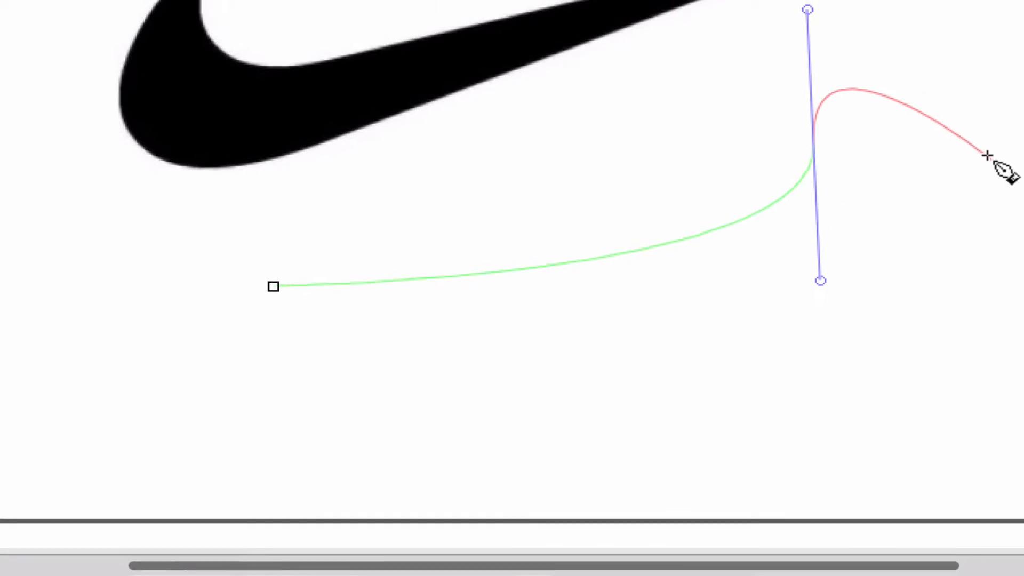
drag(1005, 160, 958, 312)
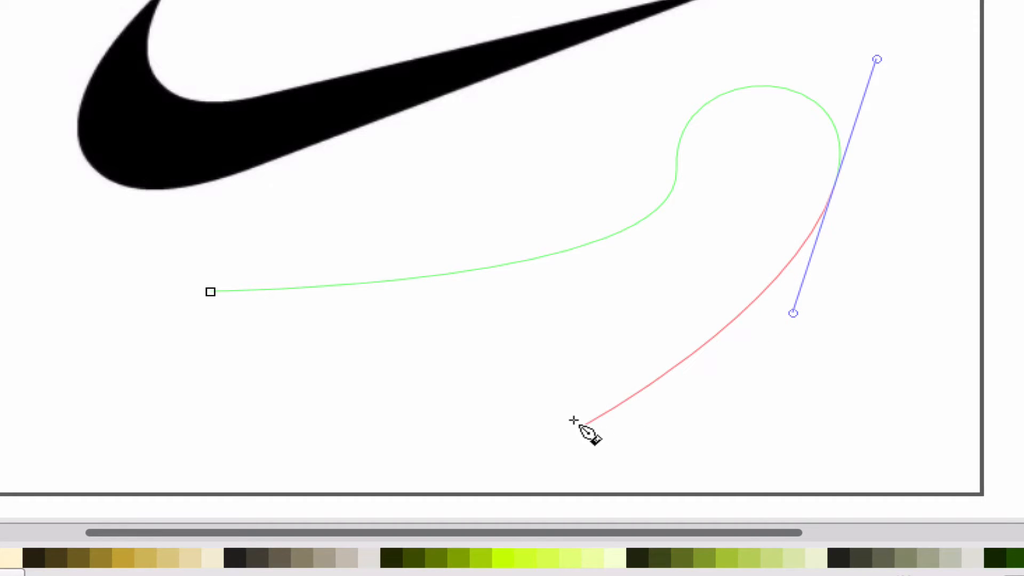
drag(457, 431, 272, 309)
drag(582, 353, 620, 262)
drag(435, 312, 297, 388)
drag(156, 410, 153, 330)
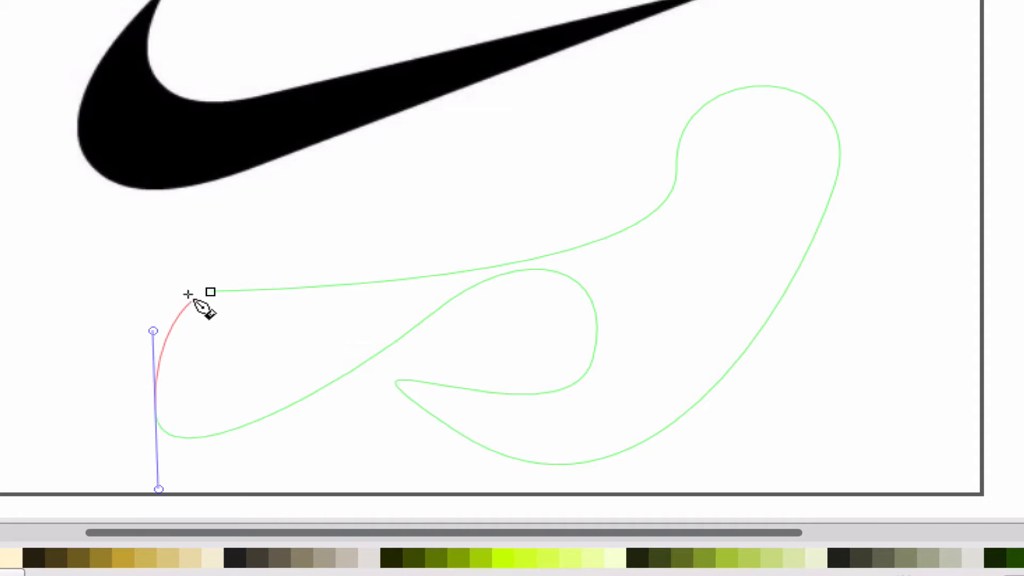
drag(208, 291, 288, 301)
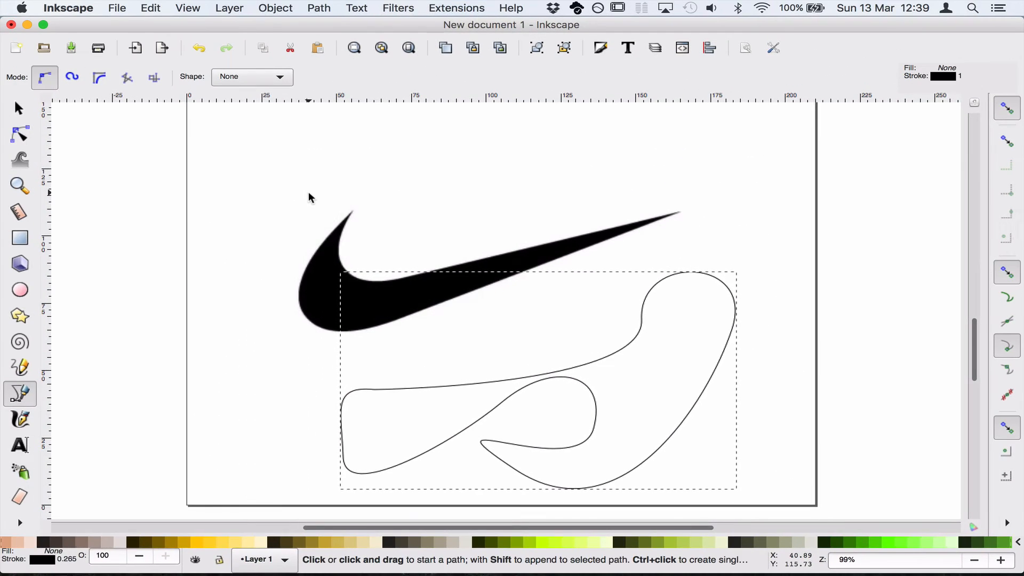
key(ctrl+z)
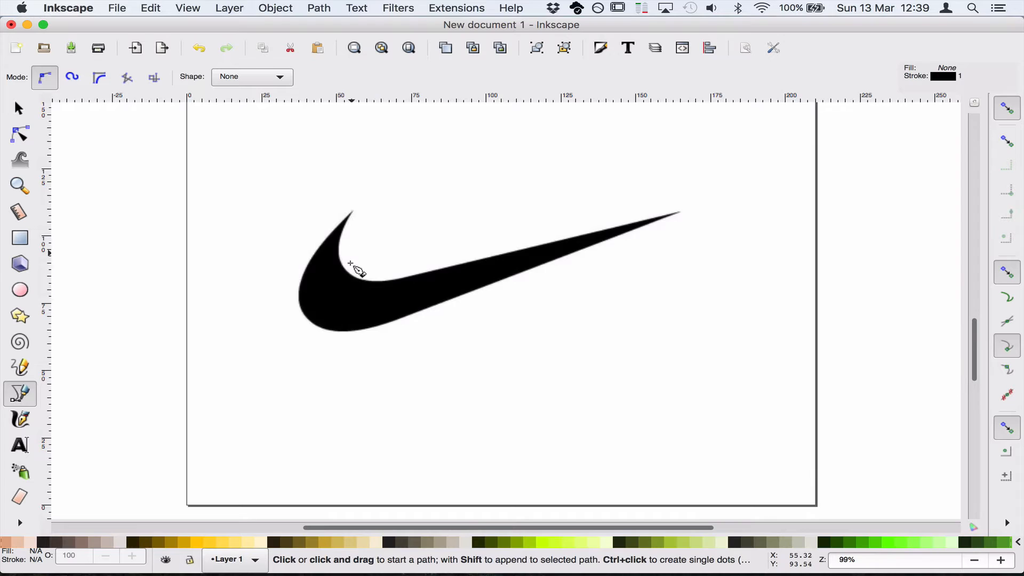
Draw a small closed Pen shape above the swoosh's short tip and set its stroke paint to RGB 255, 0, 0
key(plus)
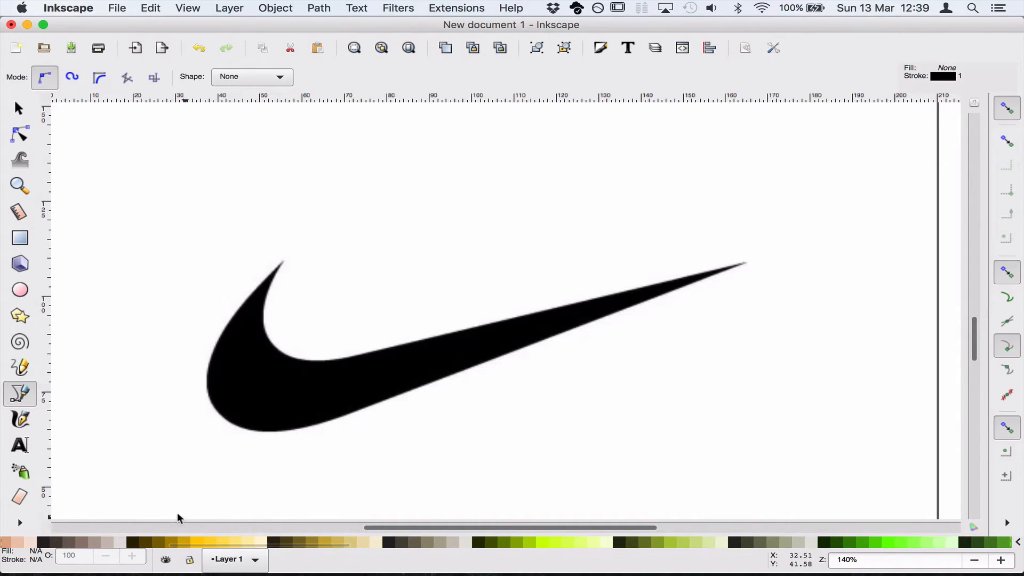
key(super+shift+f)
click(811, 128)
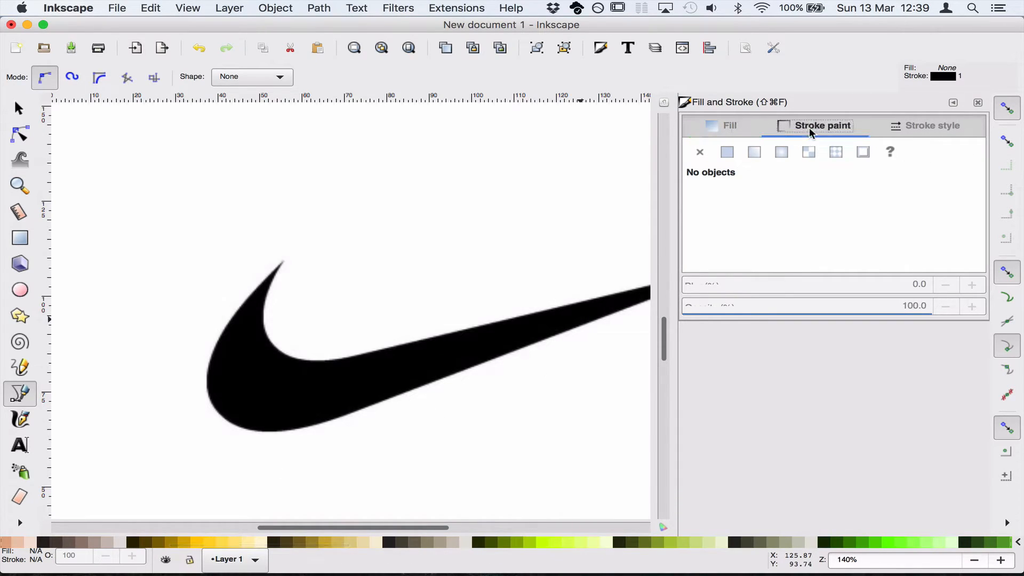
drag(235, 176, 238, 172)
drag(299, 232, 298, 239)
click(236, 176)
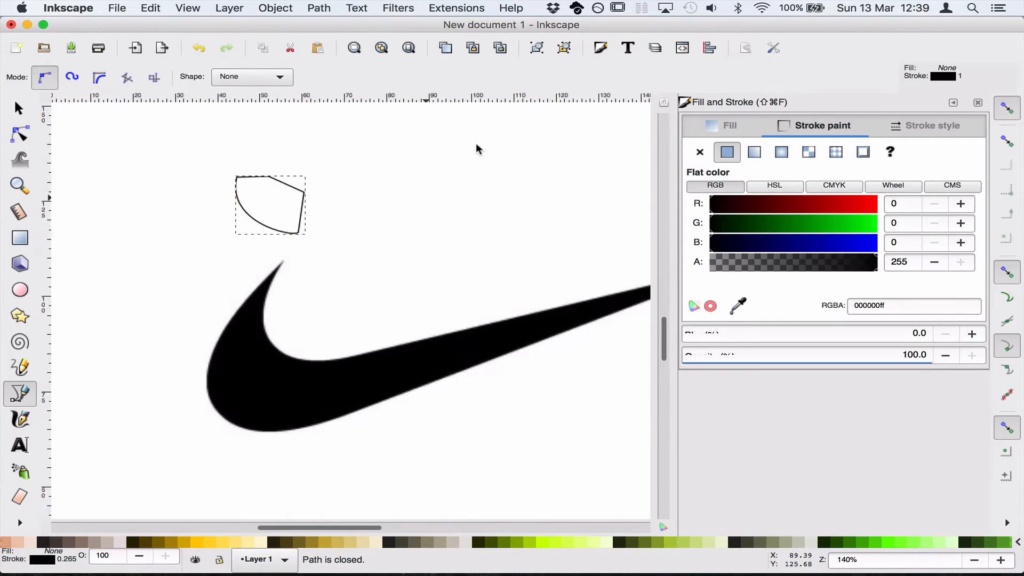
drag(858, 205, 896, 211)
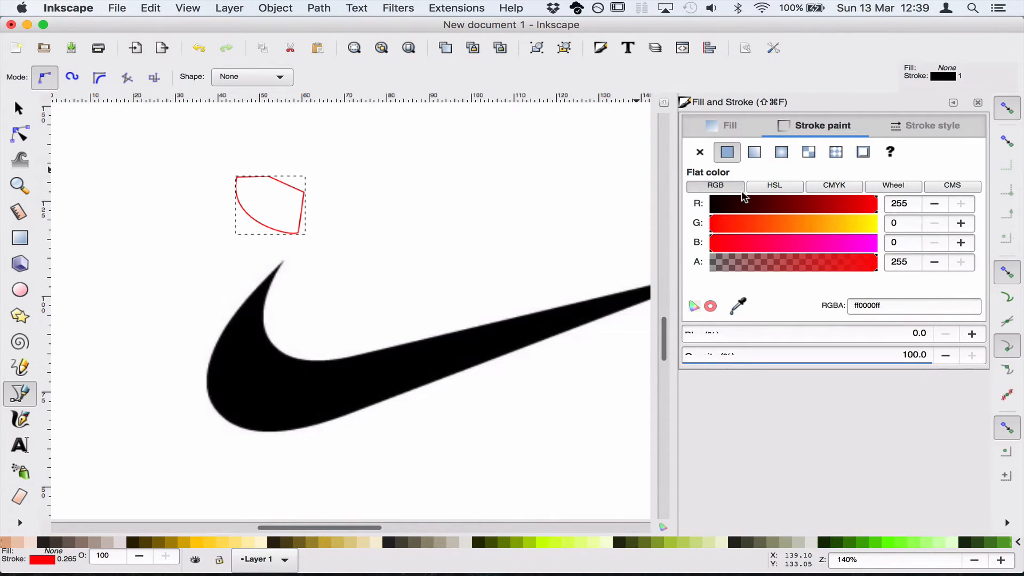
click(282, 262)
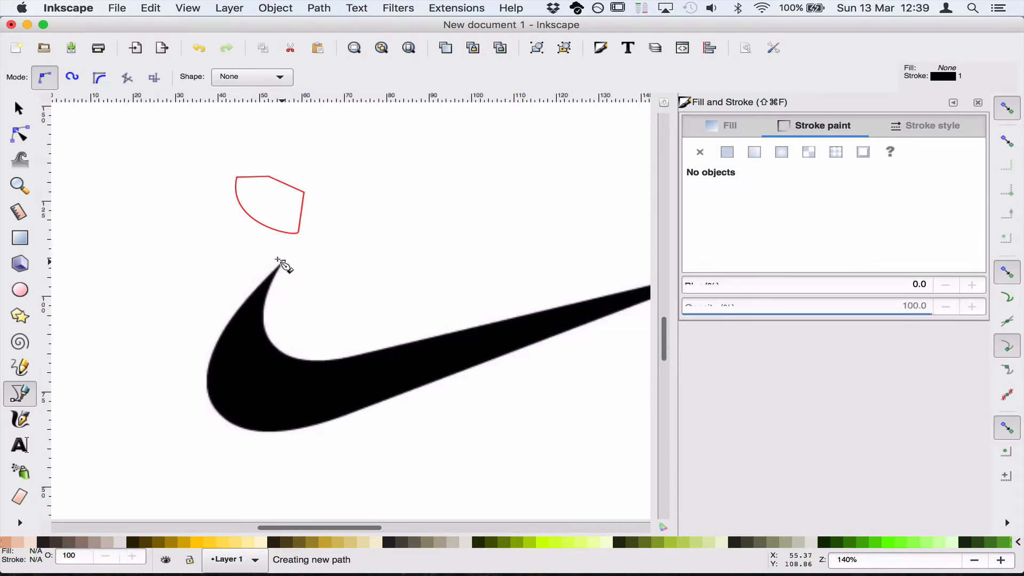
drag(210, 407, 253, 483)
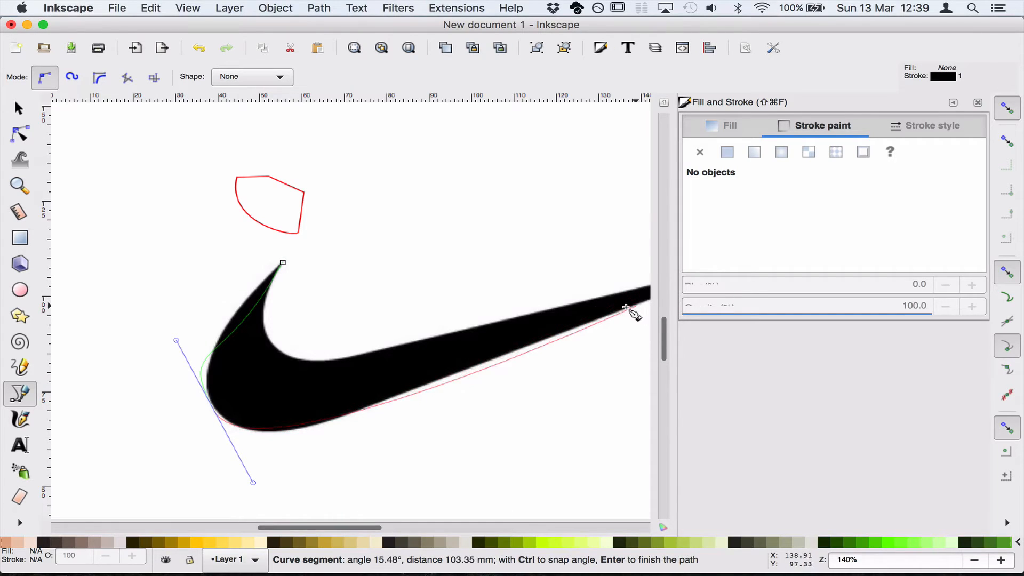
key(Escape)
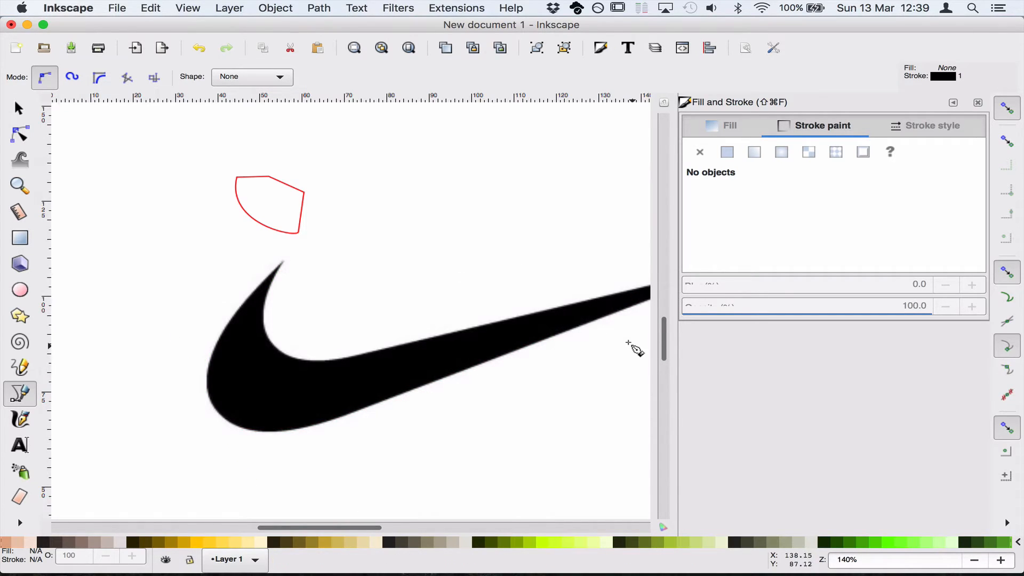
Trace the black swoosh image with a closed four-node Pen path, curving it through the heel, the long tip and the inner bend
click(977, 102)
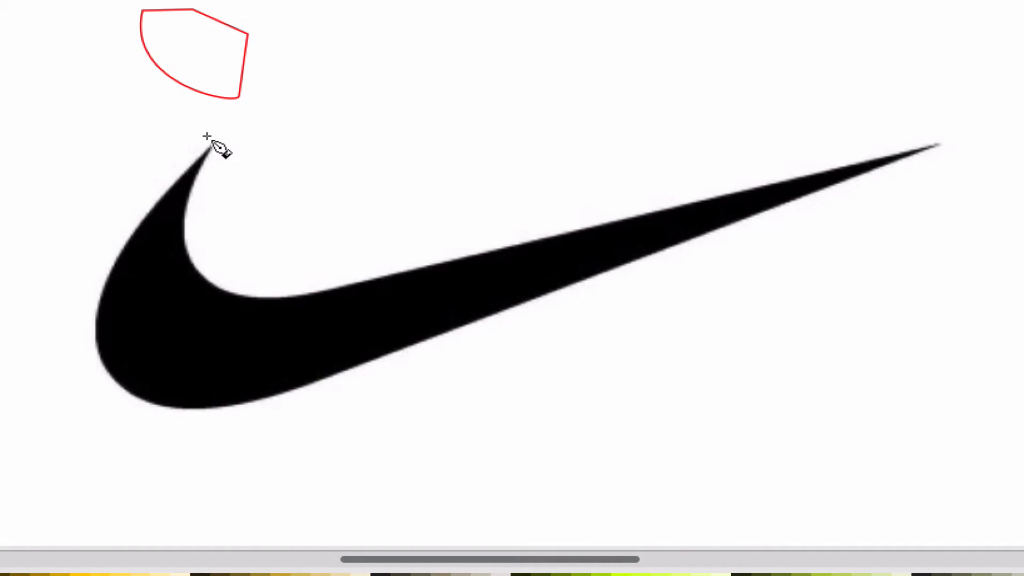
click(214, 143)
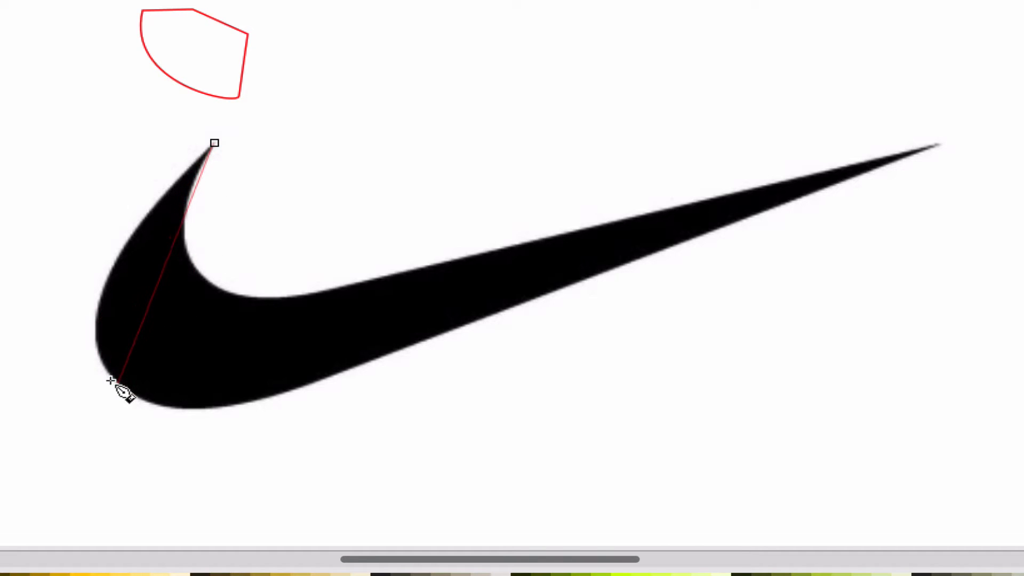
drag(119, 389, 210, 491)
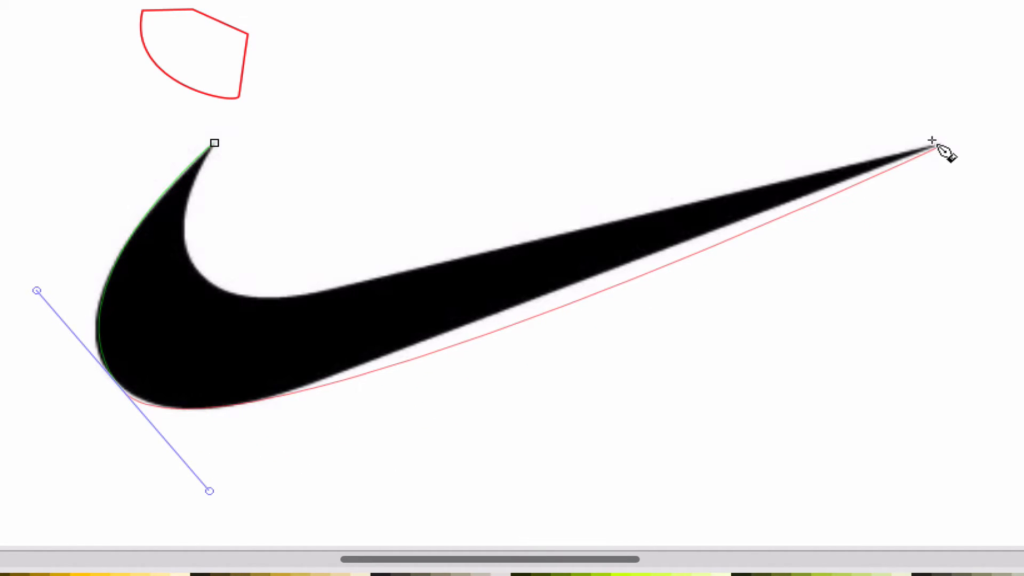
drag(937, 143, 1023, 64)
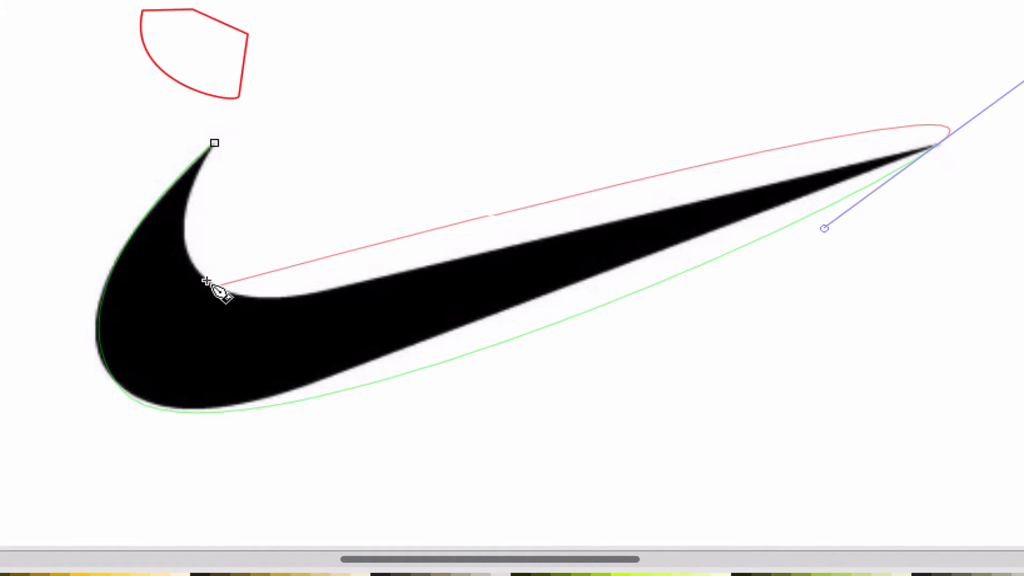
drag(212, 277, 134, 172)
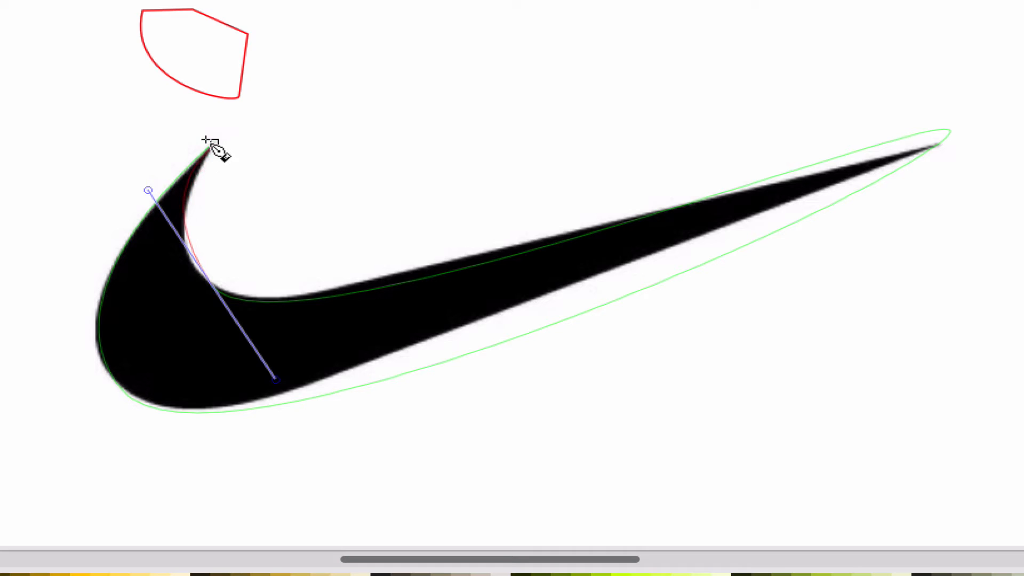
click(209, 142)
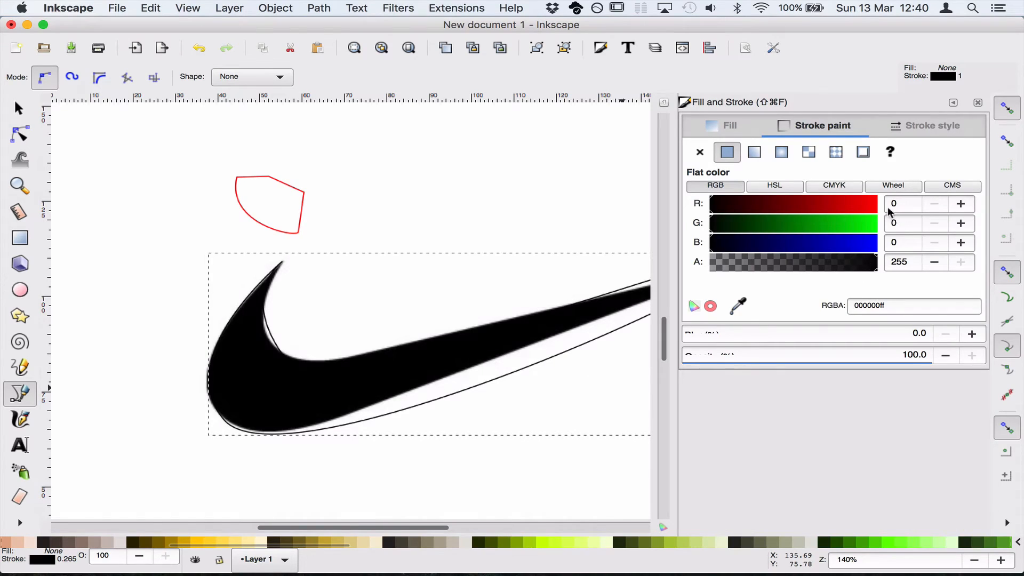
Set the traced swoosh path's stroke to red RGB 240, 0, 0 and its stroke width to 0.765
click(866, 205)
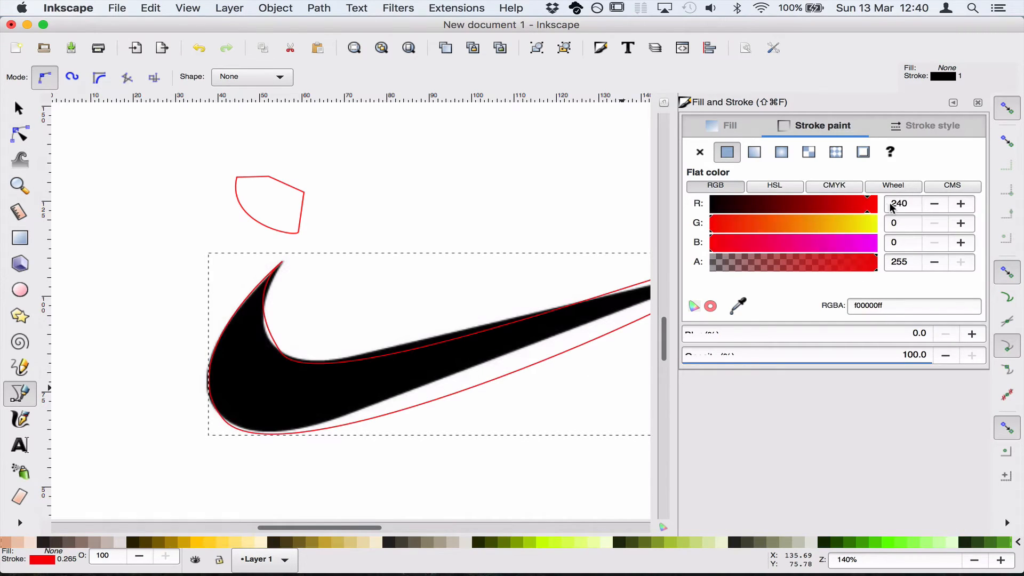
click(886, 135)
click(859, 151)
click(859, 150)
click(859, 150)
click(859, 150)
click(859, 150)
click(978, 103)
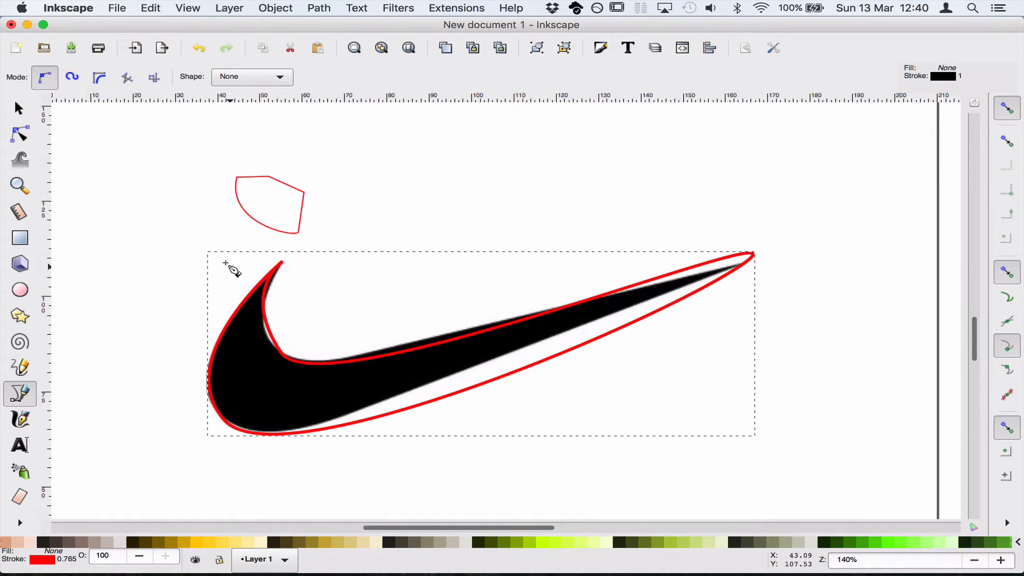
Move the black swoosh image away from the red traced outline, shift the outline slightly, and undo both moves
click(18, 109)
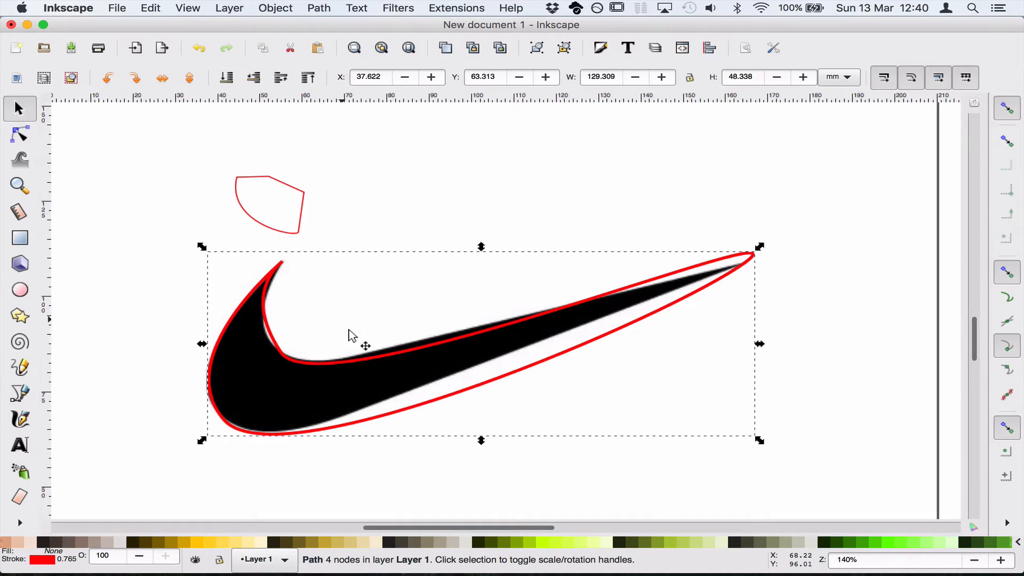
drag(405, 344, 434, 339)
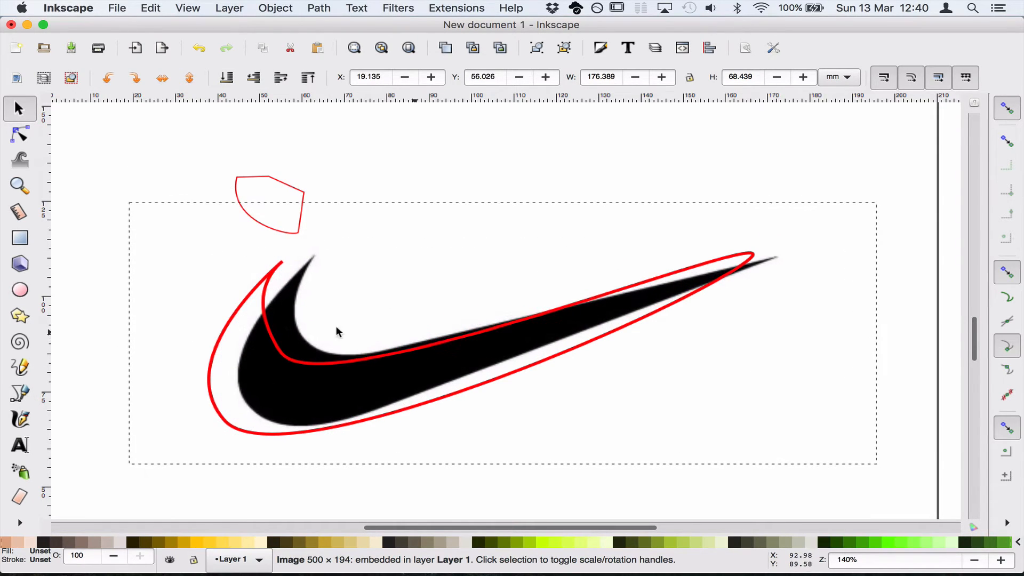
click(260, 297)
mouse_move(260, 297)
mouse_down()
mouse_move(290, 272)
mouse_move(263, 297)
mouse_move(259, 282)
mouse_up()
key(ctrl+z)
key(ctrl+z)
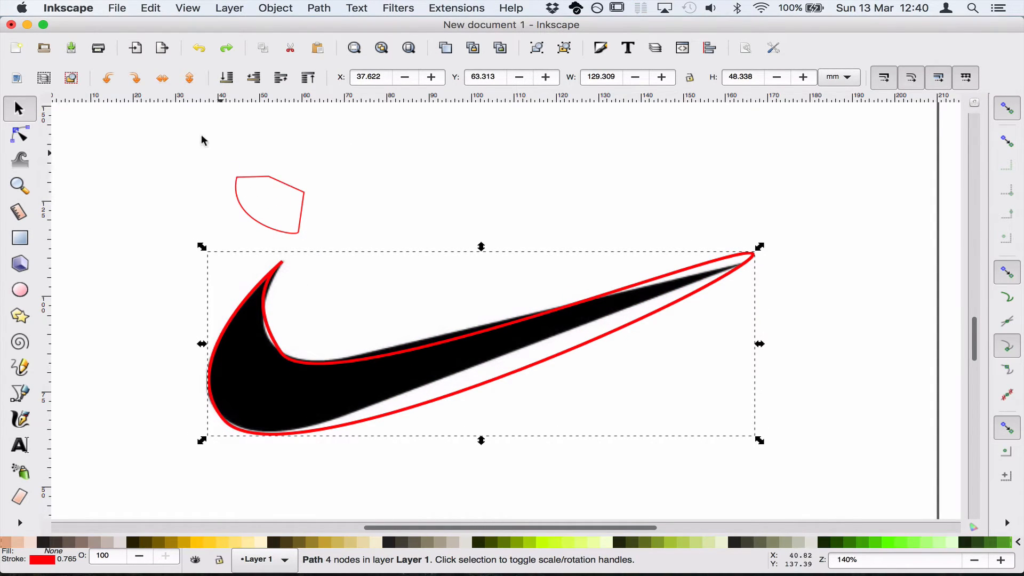
Retract both curve handles of the traced swoosh's long-tip node into a sharp point and nudge the node onto the tip
click(21, 137)
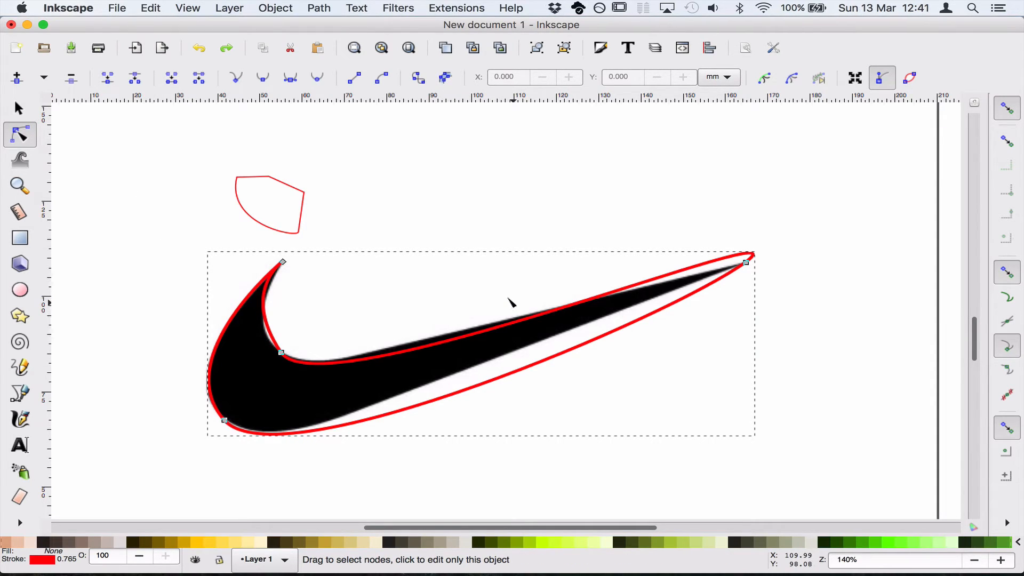
click(746, 262)
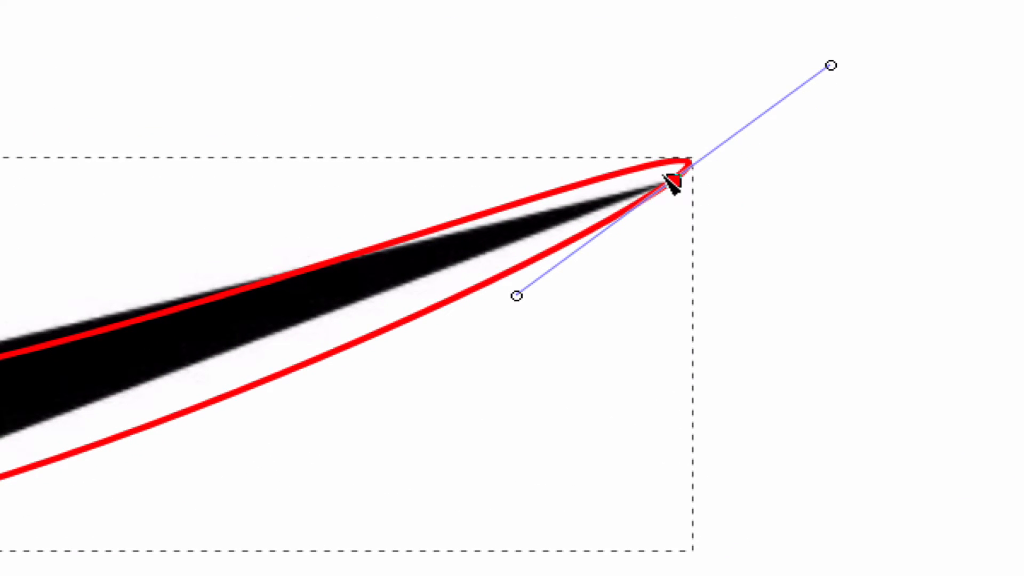
mouse_move(666, 177)
mouse_down()
mouse_move(686, 174)
mouse_move(671, 176)
mouse_move(681, 181)
mouse_up()
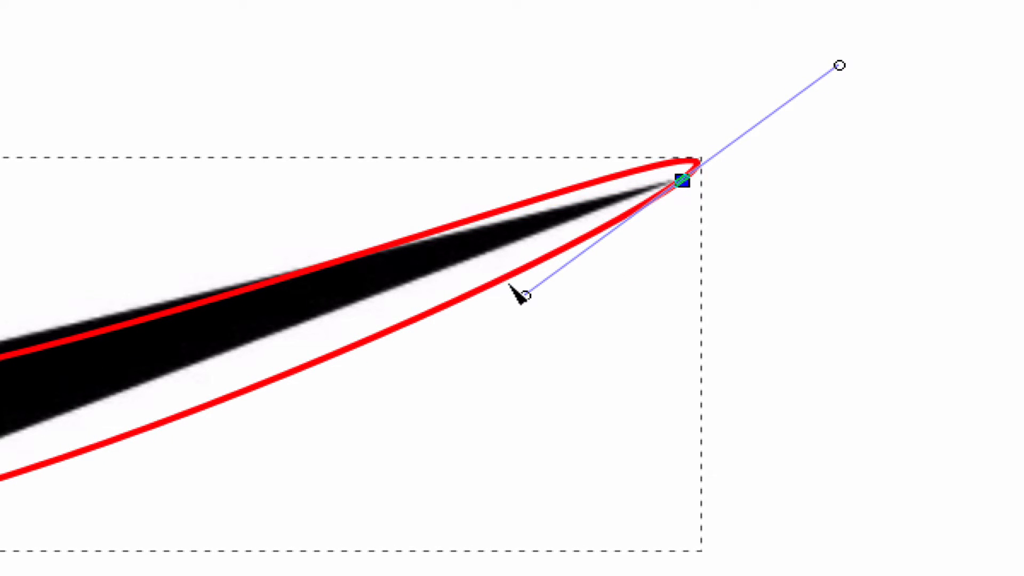
drag(526, 292, 680, 181)
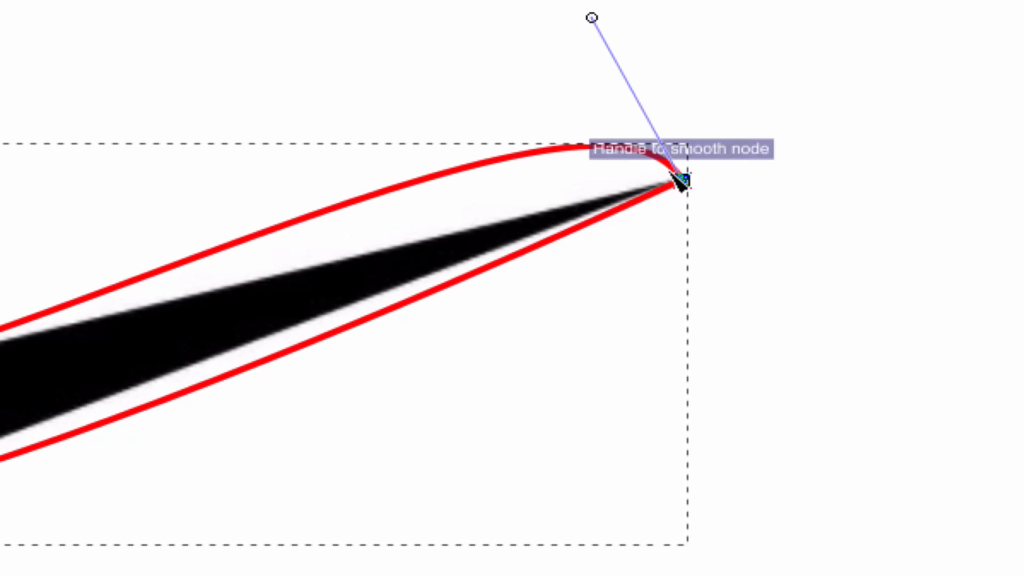
drag(596, 11, 682, 180)
click(730, 209)
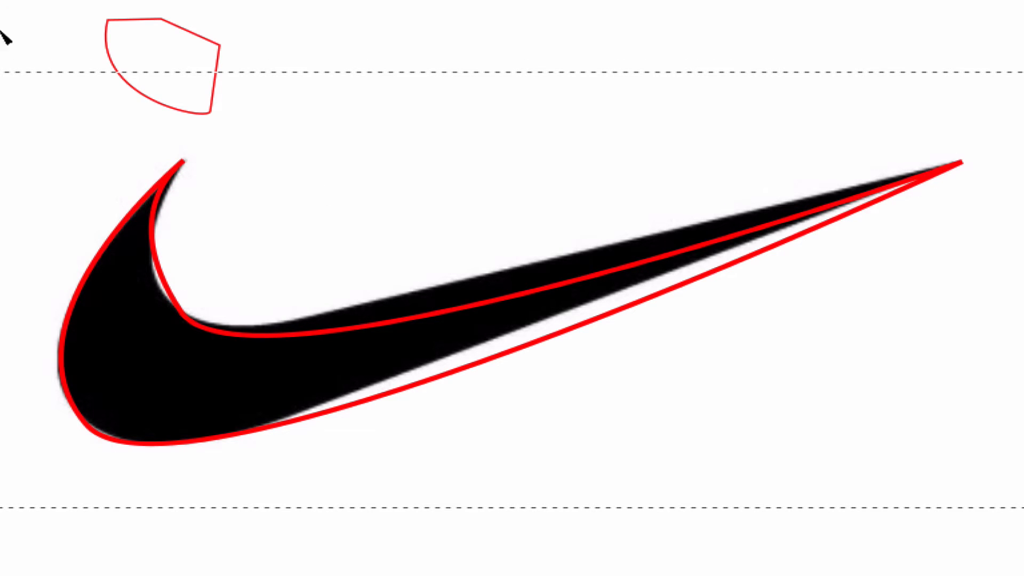
click(956, 166)
mouse_move(959, 163)
mouse_down()
mouse_move(944, 184)
mouse_move(945, 163)
mouse_up()
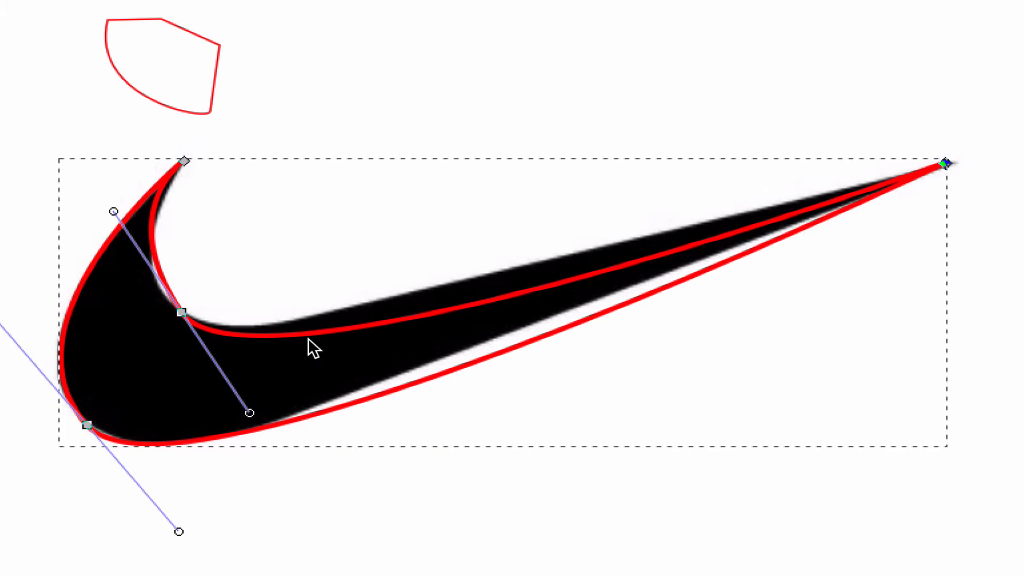
Reposition the inner-bend node of the traced swoosh and adjust its two handles to follow the black inner curve
mouse_move(179, 531)
mouse_down()
mouse_move(177, 507)
mouse_move(209, 507)
mouse_move(135, 517)
mouse_move(175, 531)
mouse_up()
drag(180, 313, 173, 303)
drag(94, 188, 111, 223)
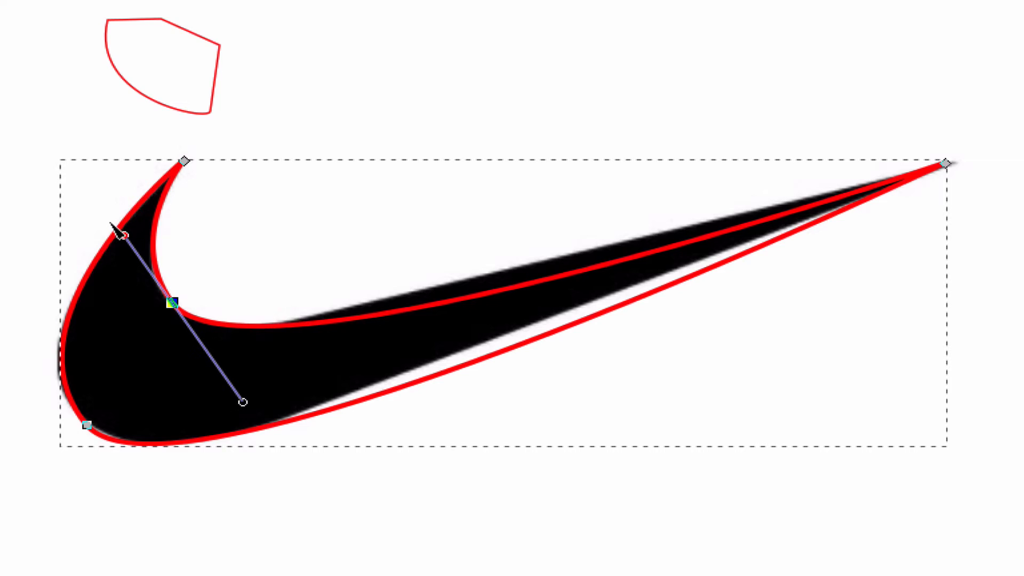
drag(243, 402, 208, 364)
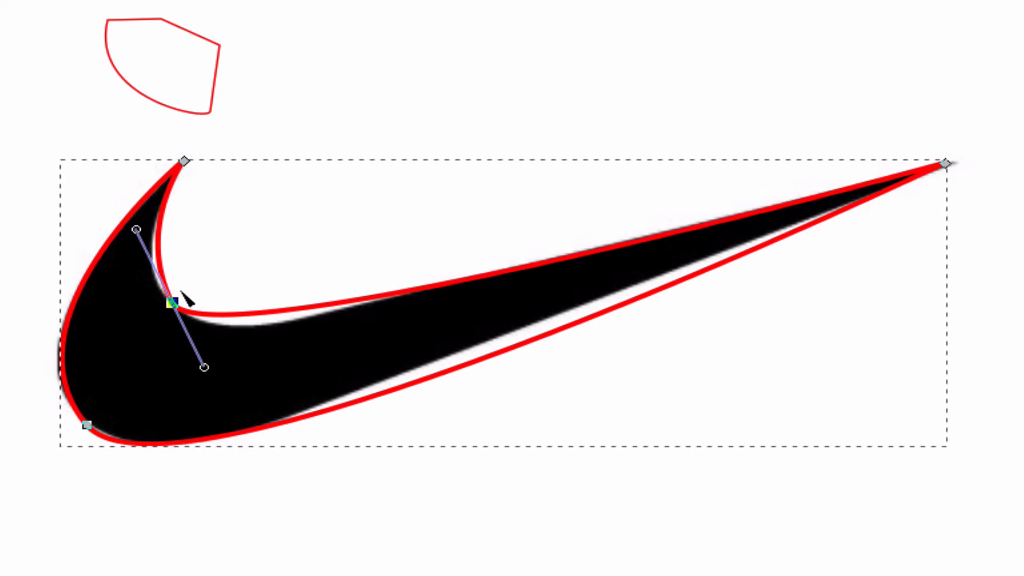
drag(172, 303, 159, 291)
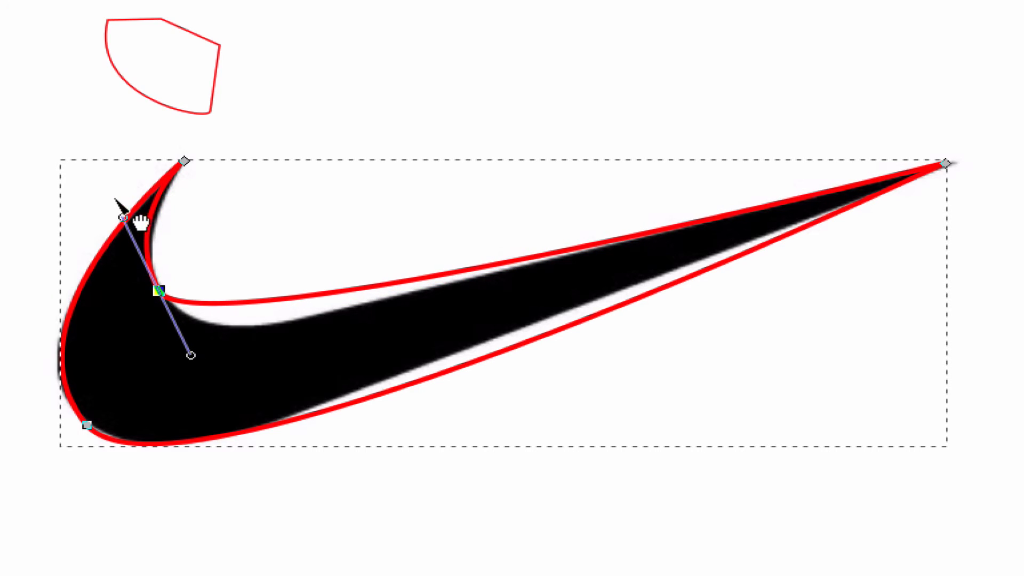
click(120, 220)
click(158, 290)
drag(113, 208, 123, 218)
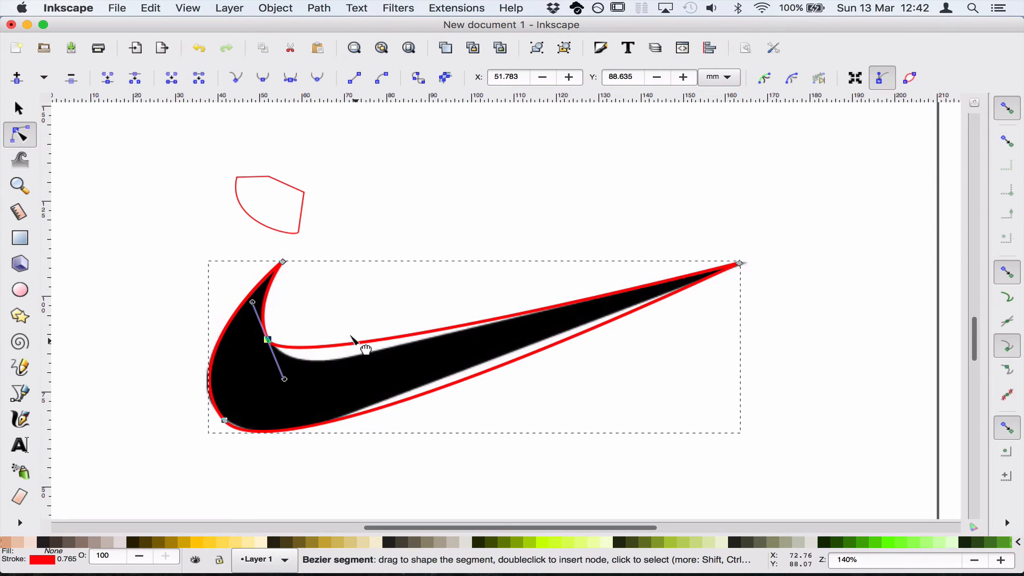
Insert a node midway between the inner-bend and long-tip nodes, and undo a shift of the three selected nodes
click(365, 347)
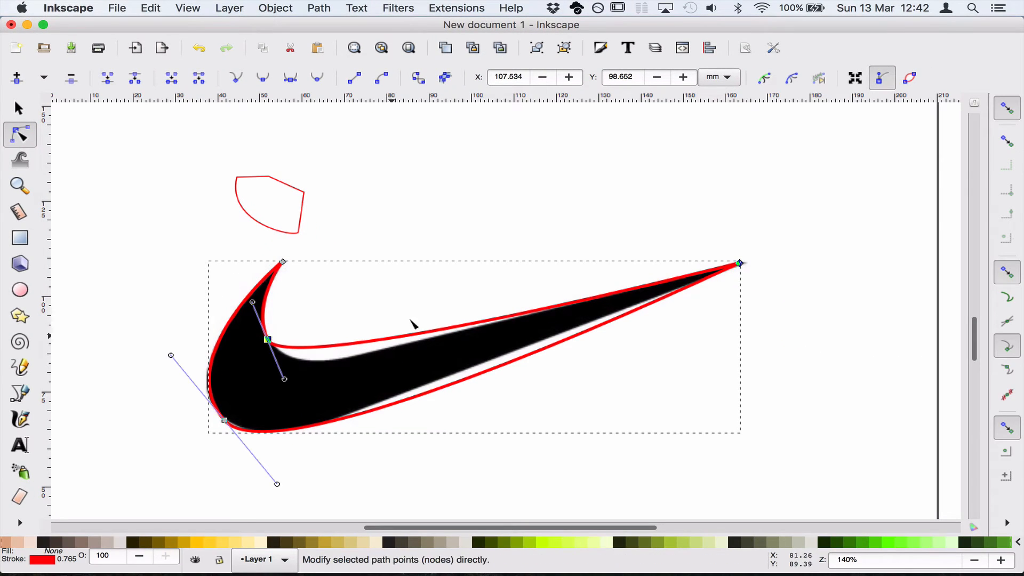
click(268, 339)
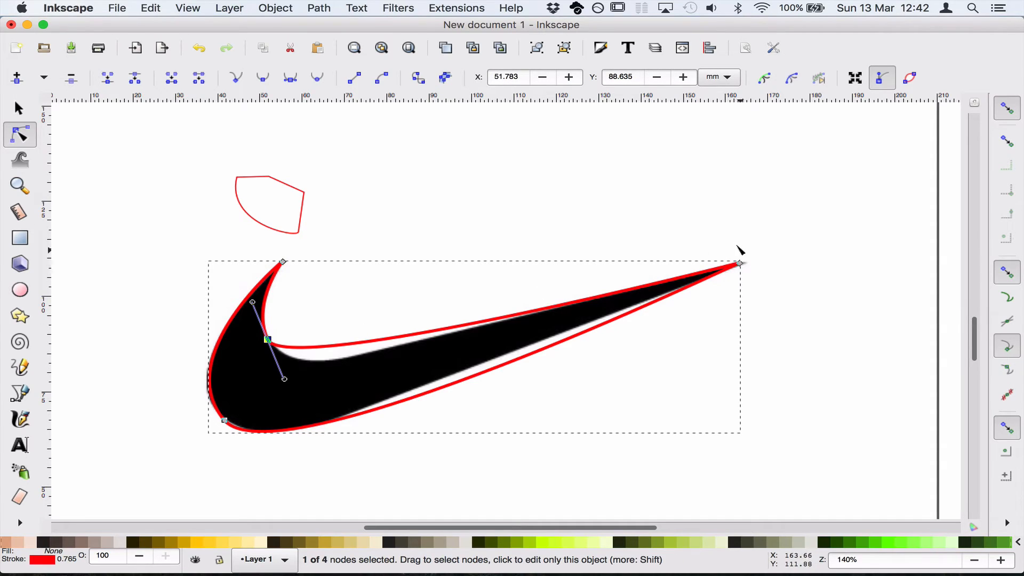
shift+click(740, 263)
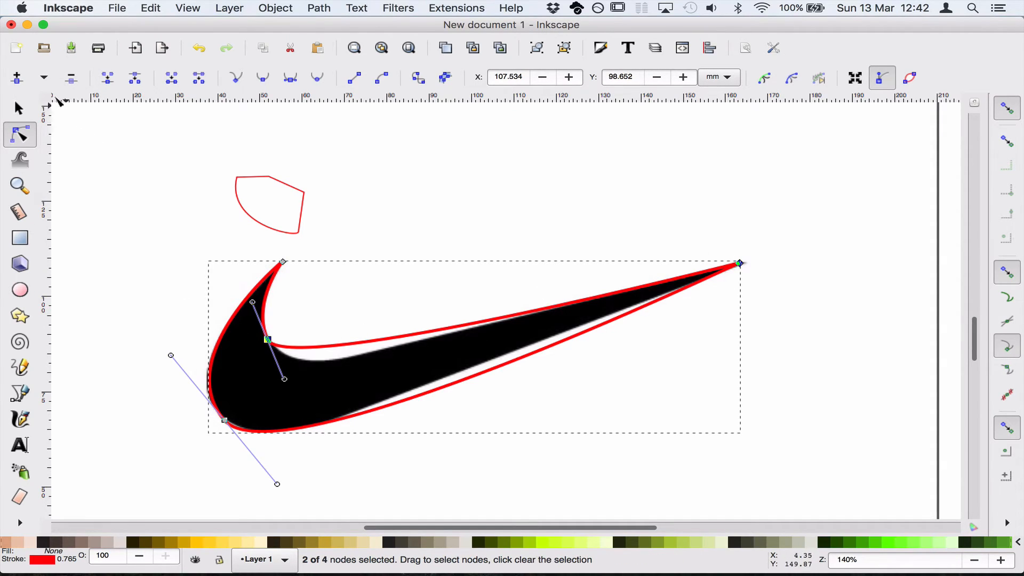
click(17, 78)
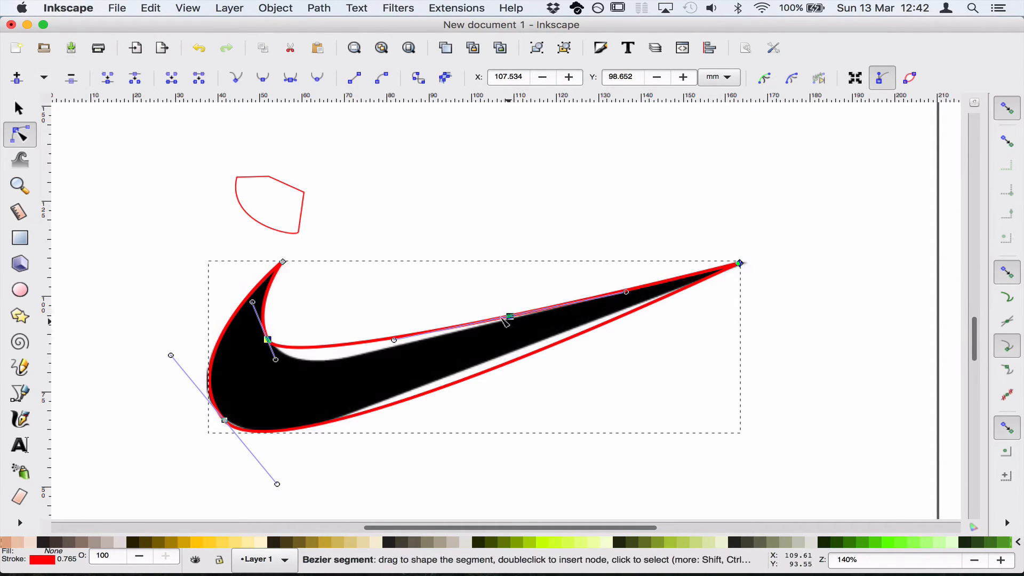
drag(510, 316, 489, 325)
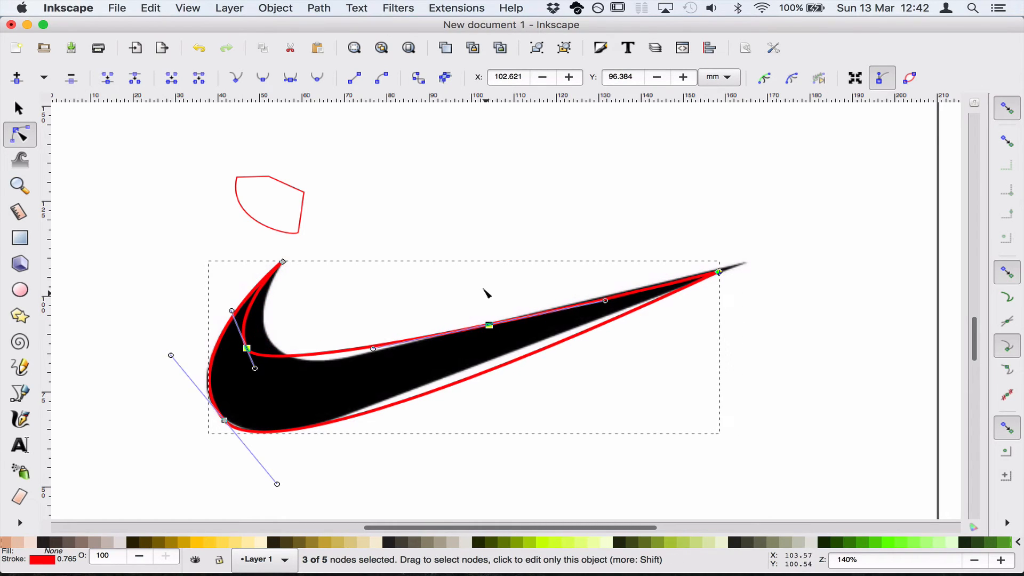
key(ctrl+z)
Move the new upper-edge node toward the inner bend and adjust its handles and the bend node to match the black curve
click(519, 216)
click(508, 317)
drag(508, 316, 371, 352)
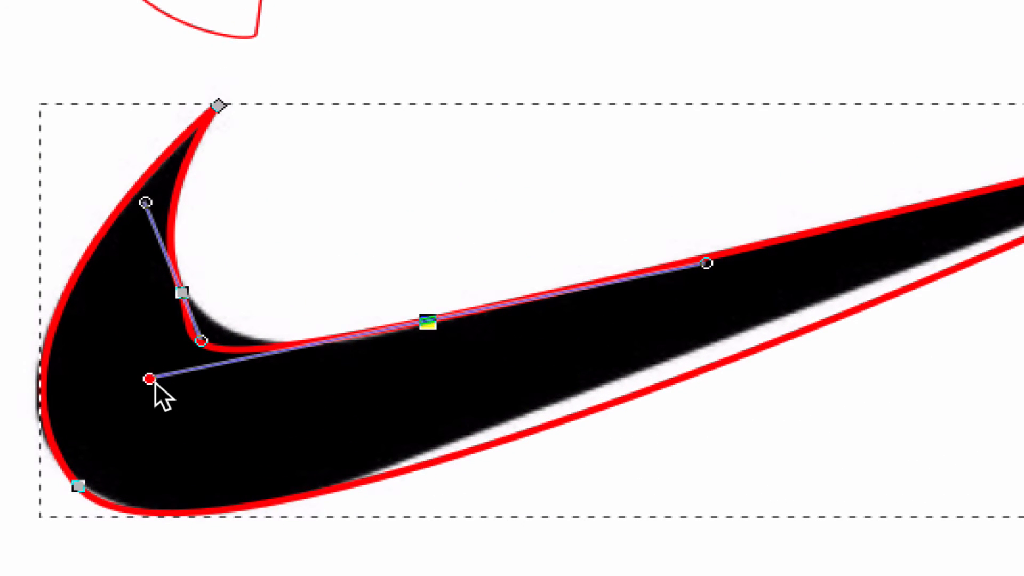
drag(154, 381, 318, 353)
drag(427, 322, 408, 329)
drag(171, 291, 186, 292)
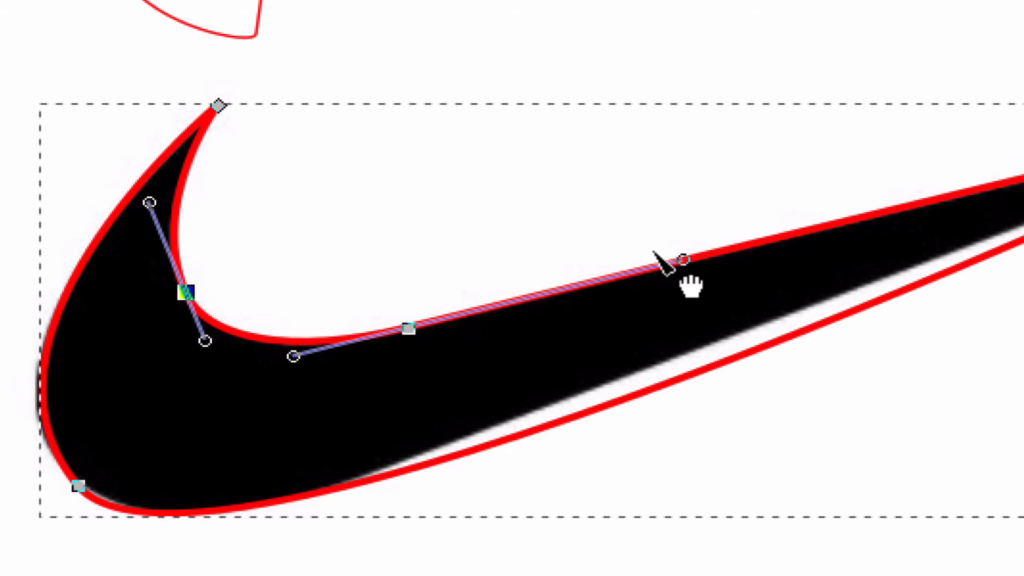
drag(670, 244, 639, 254)
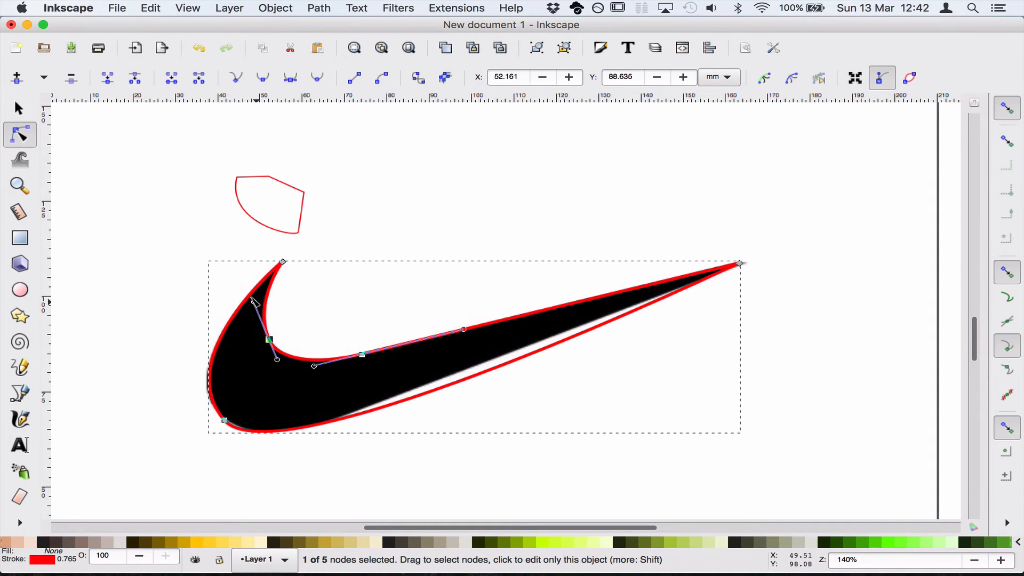
mouse_move(254, 302)
mouse_down()
mouse_move(253, 288)
mouse_move(253, 307)
mouse_up()
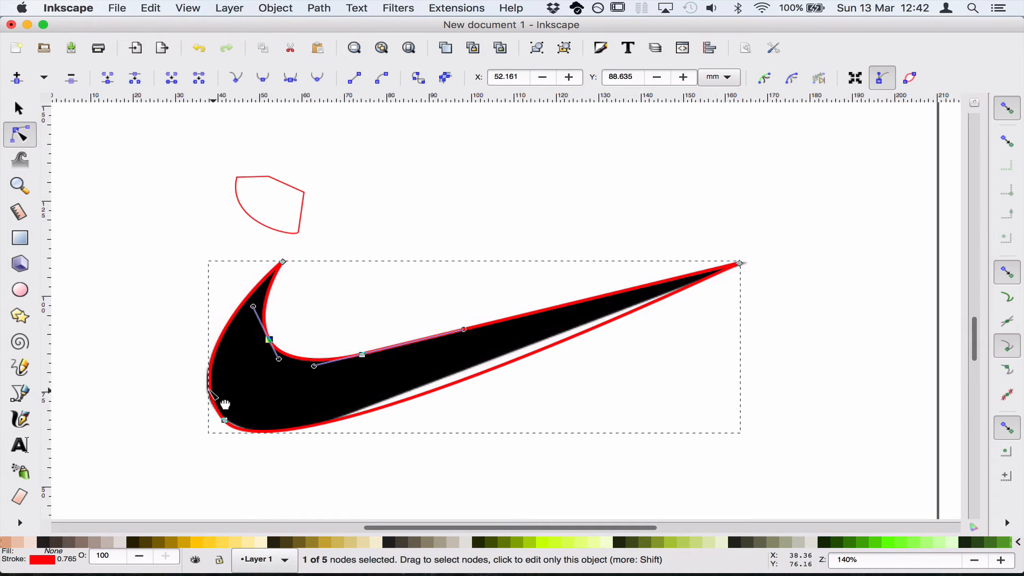
Insert a node midway along the lower edge between the heel and long-tip nodes and move it onto the black edge
click(203, 441)
click(224, 421)
click(224, 420)
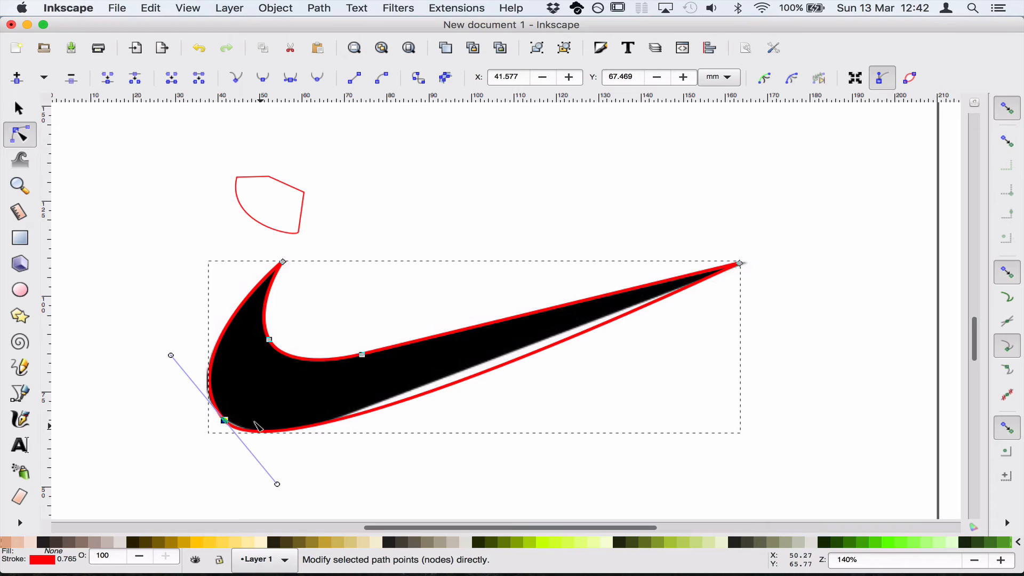
shift+click(737, 263)
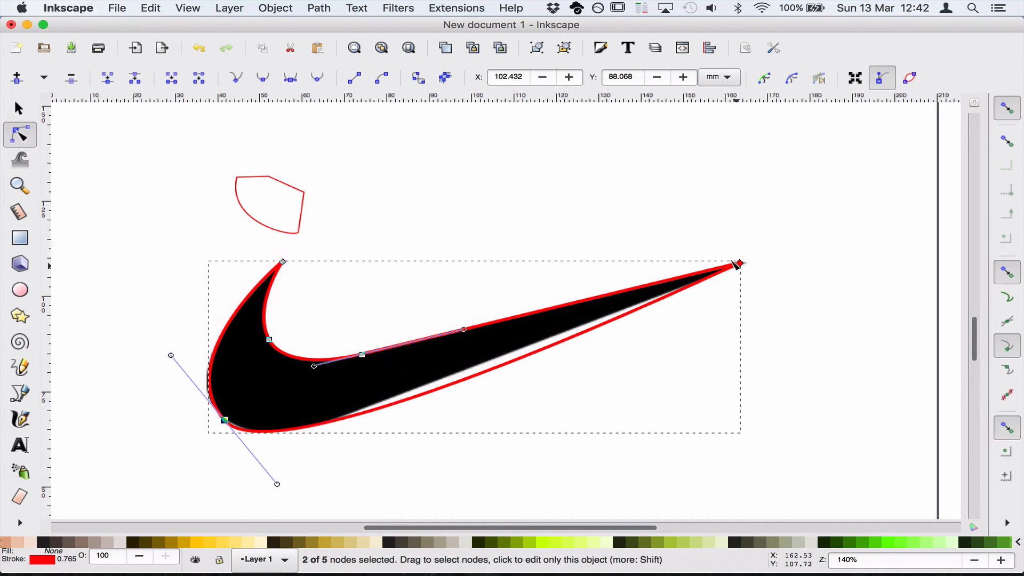
click(18, 79)
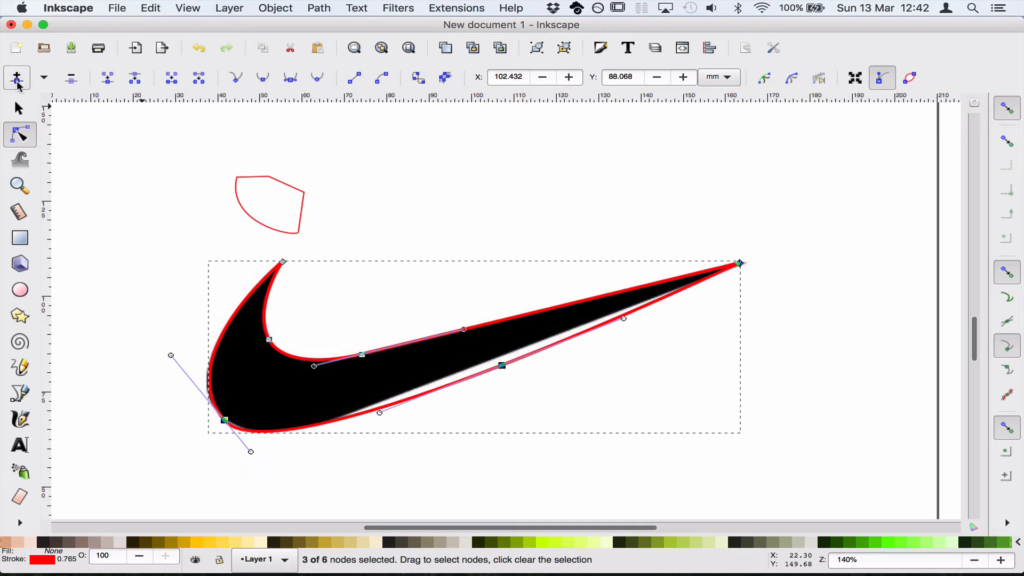
click(502, 365)
drag(497, 358, 493, 352)
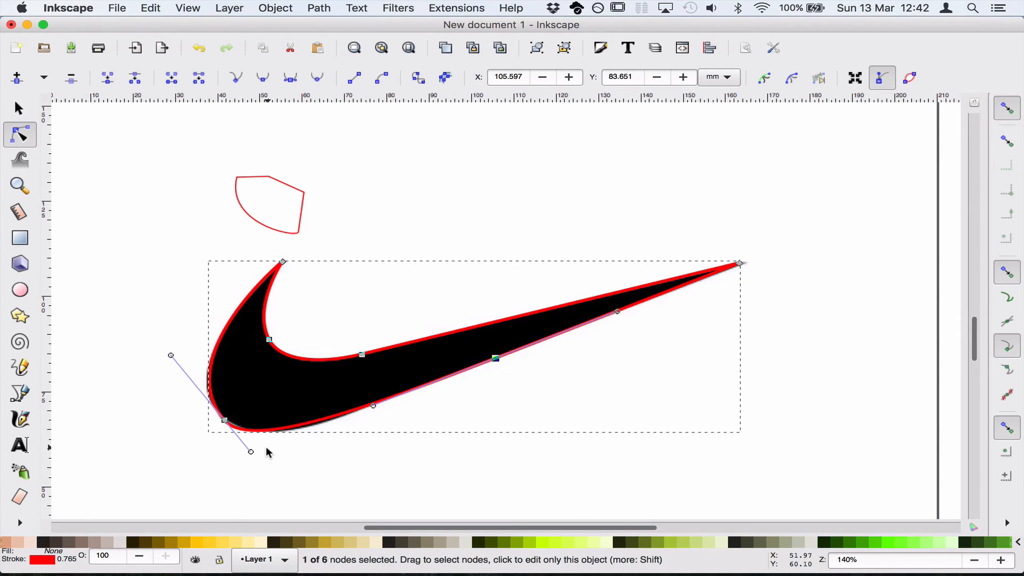
Fine-tune the heel node and its two handles so the outline hugs the swoosh's rounded heel
drag(252, 453, 253, 454)
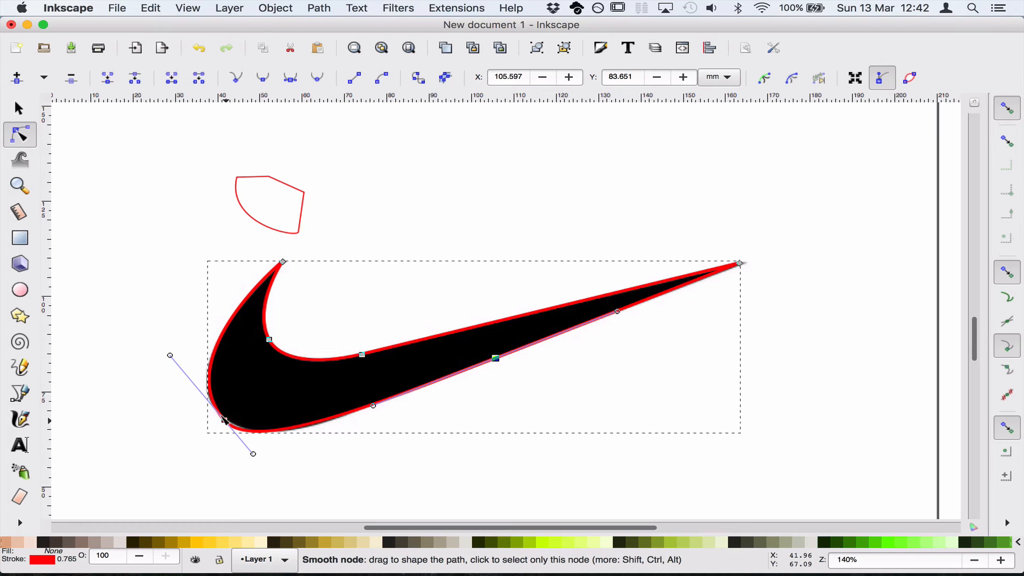
drag(224, 419, 226, 419)
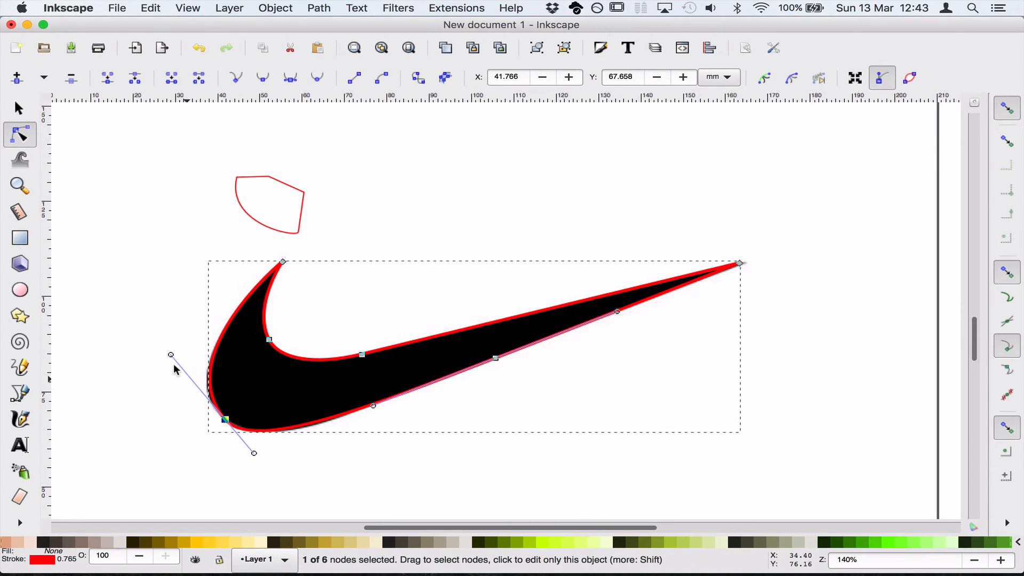
drag(171, 357, 169, 354)
drag(253, 454, 258, 457)
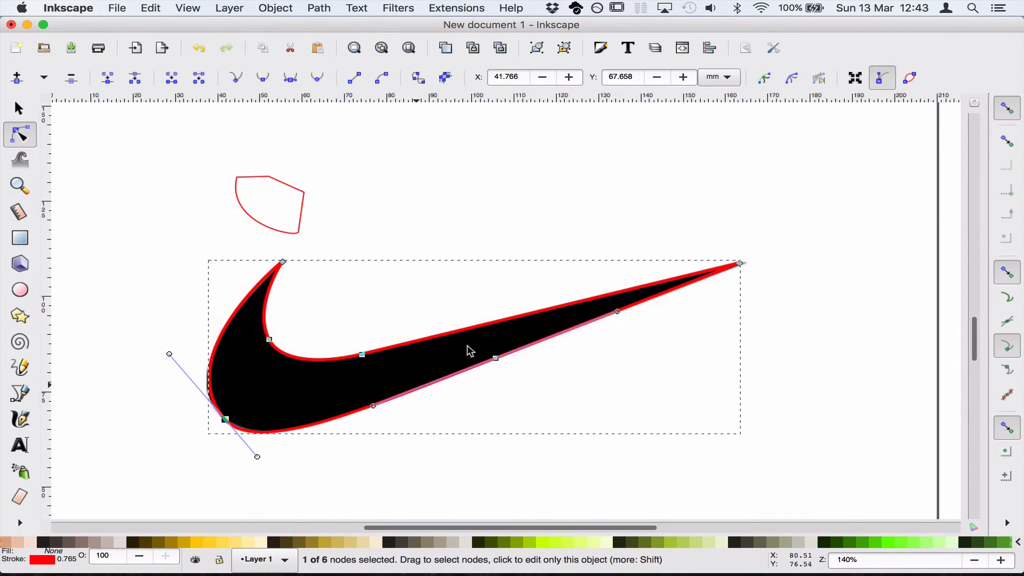
click(780, 333)
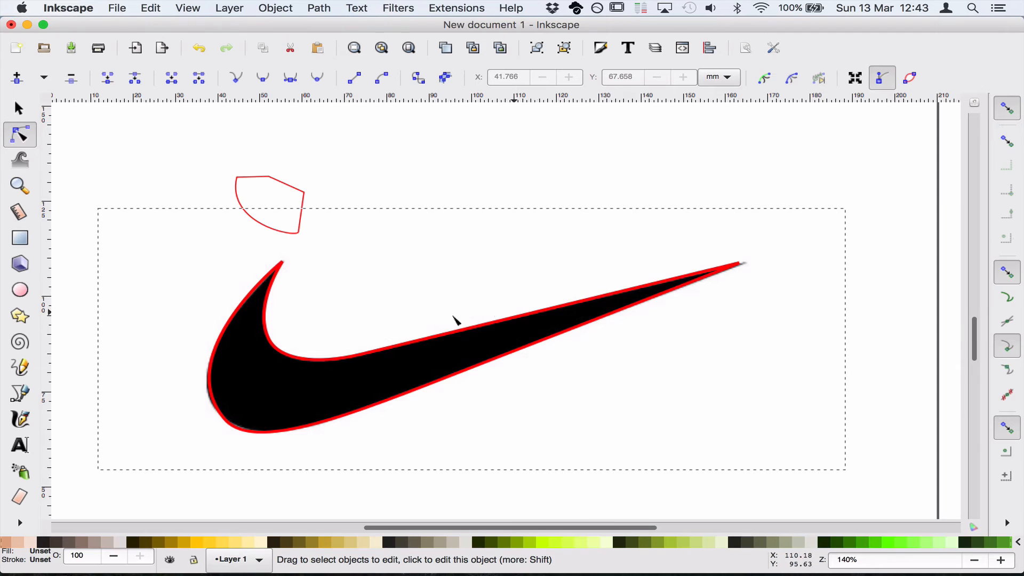
click(230, 424)
click(225, 420)
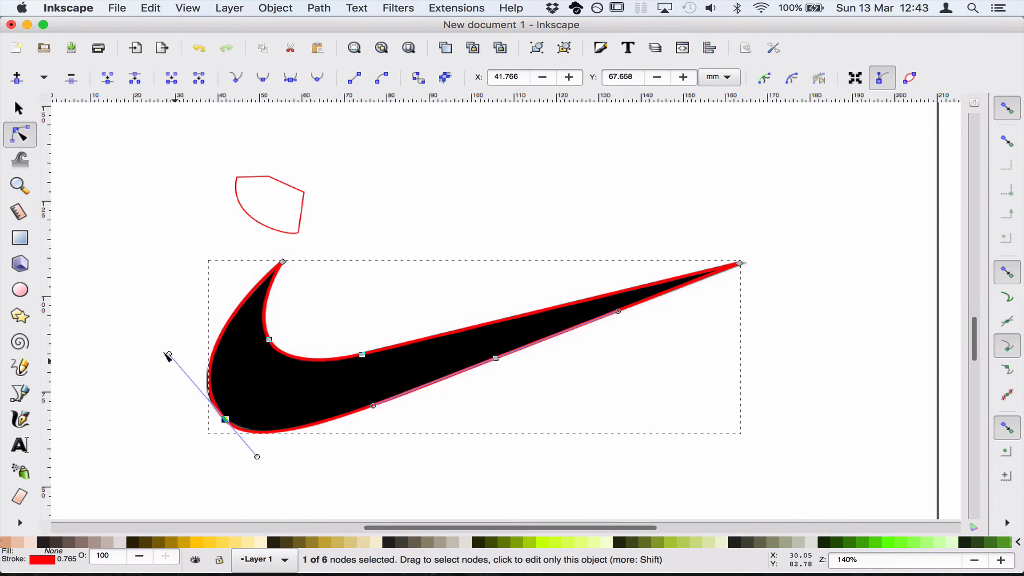
drag(161, 347, 159, 353)
click(395, 470)
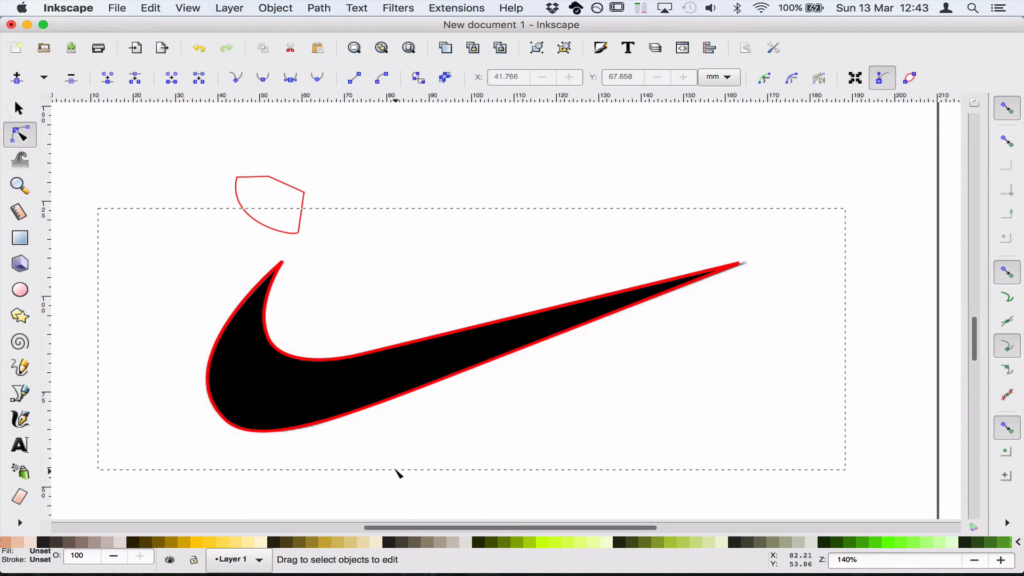
Place the black swoosh image above the red traced outline and delete the small red Pen shape beside them
click(19, 108)
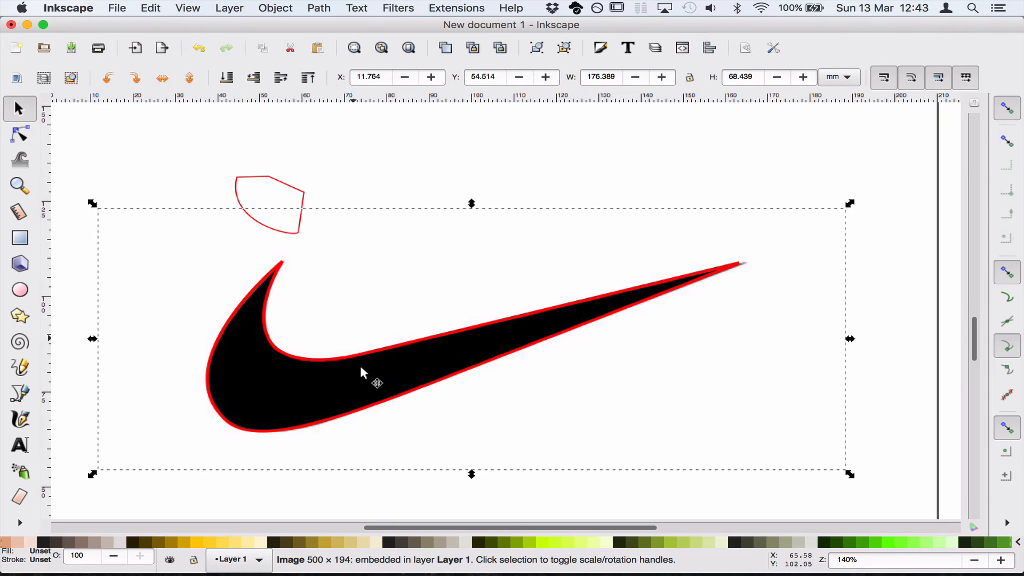
drag(328, 369, 461, 236)
drag(393, 392, 518, 426)
drag(427, 250, 409, 225)
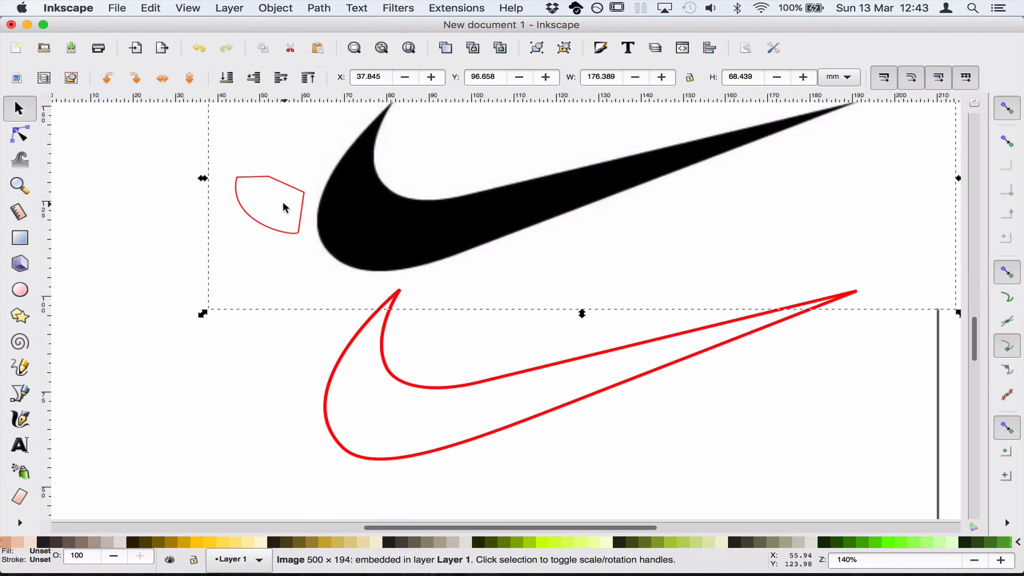
click(279, 231)
key(Delete)
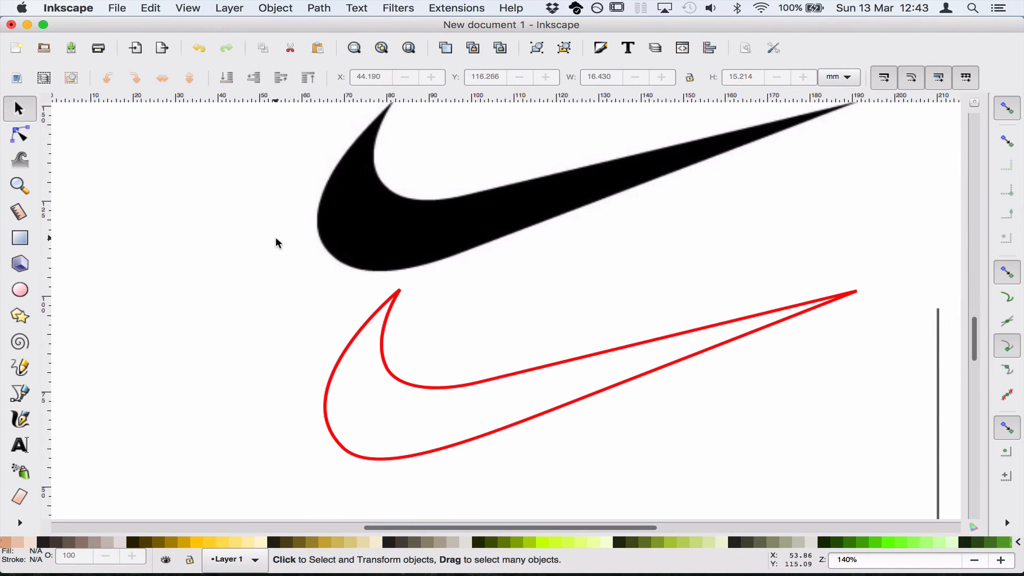
Give the traced swoosh outline a flat orange-red fill (e4461aff) and remove its stroke paint
scroll(476, 260, down, 1)
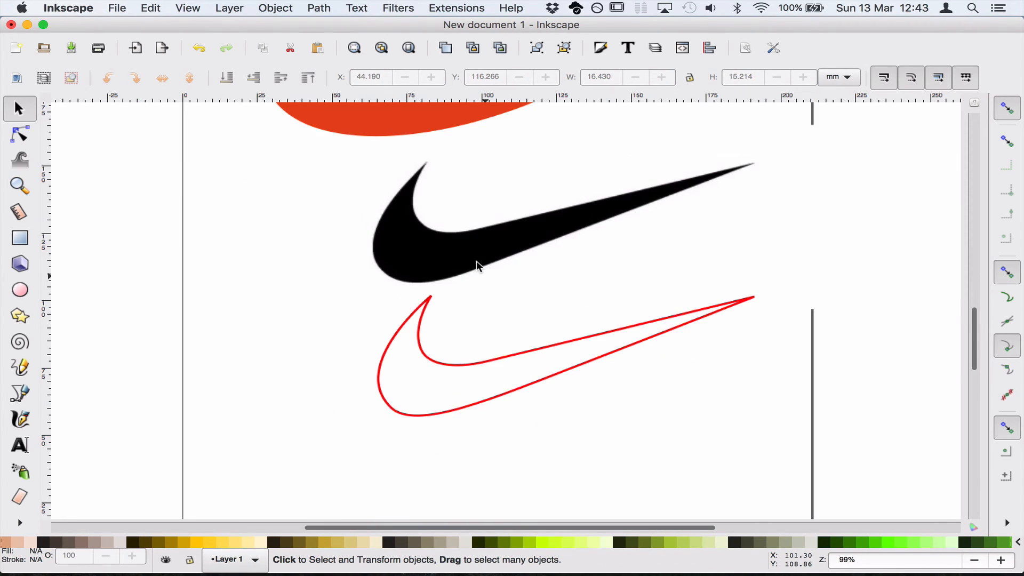
click(550, 374)
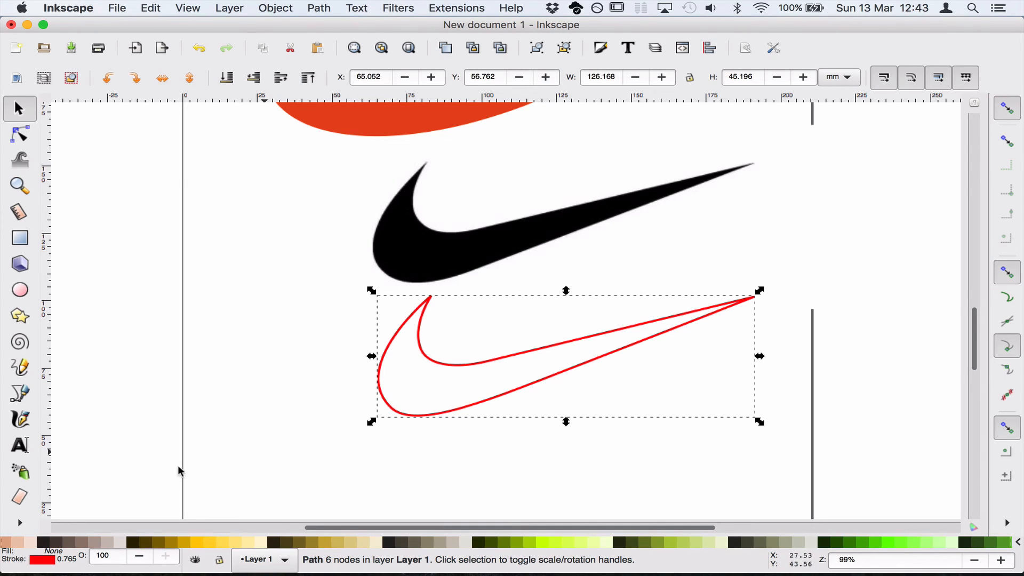
click(42, 553)
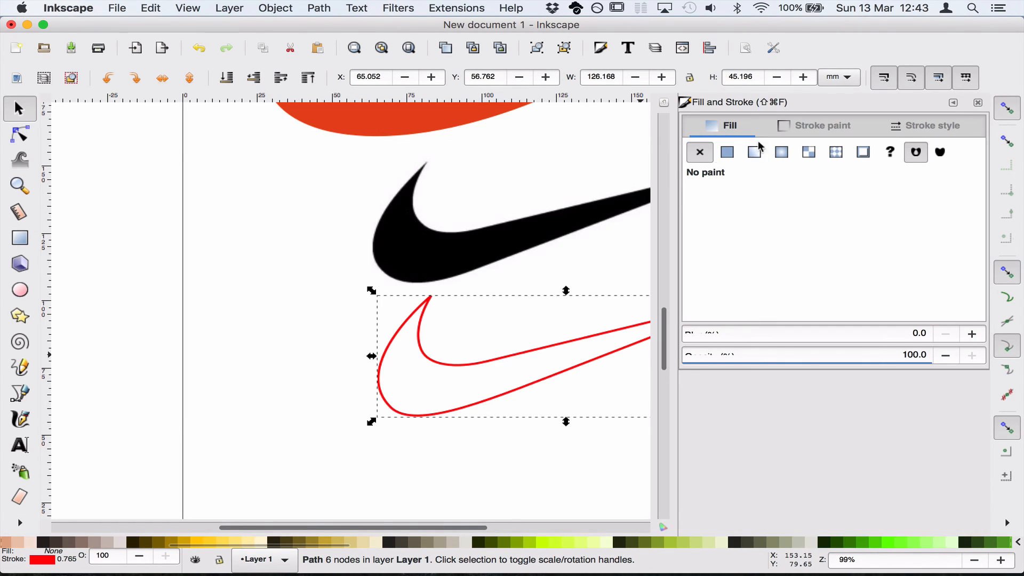
click(727, 153)
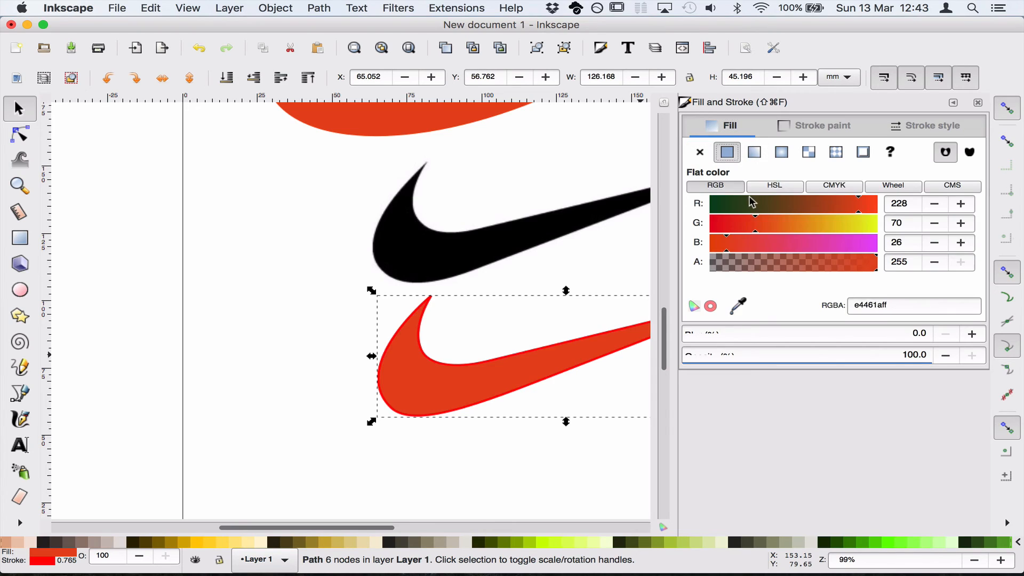
click(823, 126)
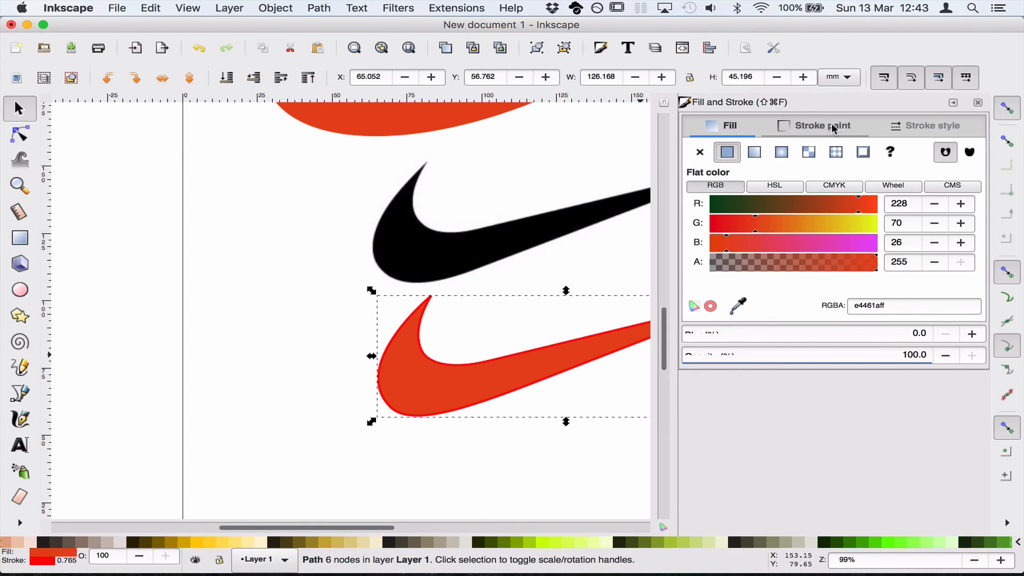
click(701, 153)
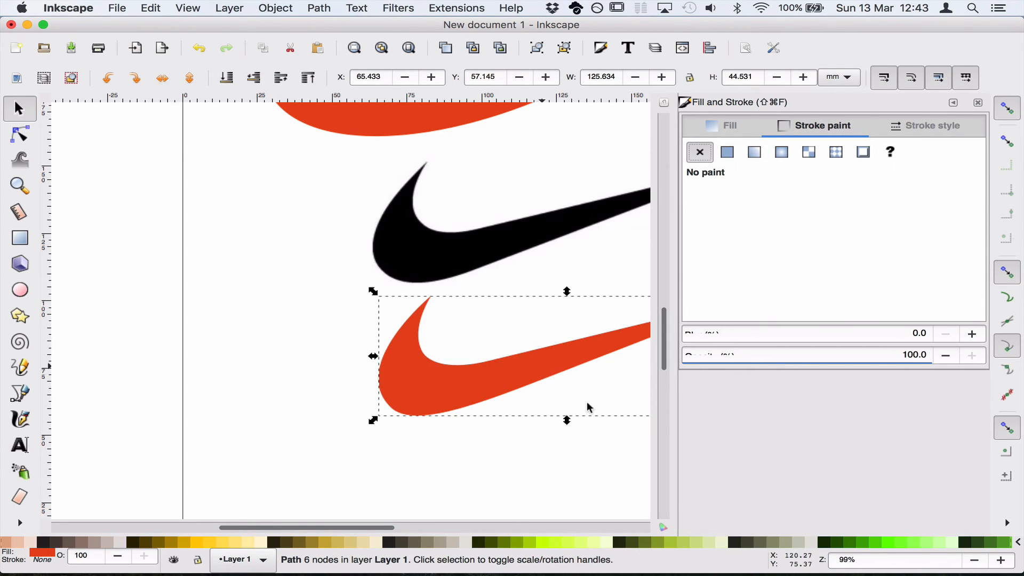
click(978, 105)
Move the filled orange swoosh down and to the left so it sits clear below the black swoosh
click(849, 285)
drag(426, 380, 371, 395)
drag(400, 311, 397, 399)
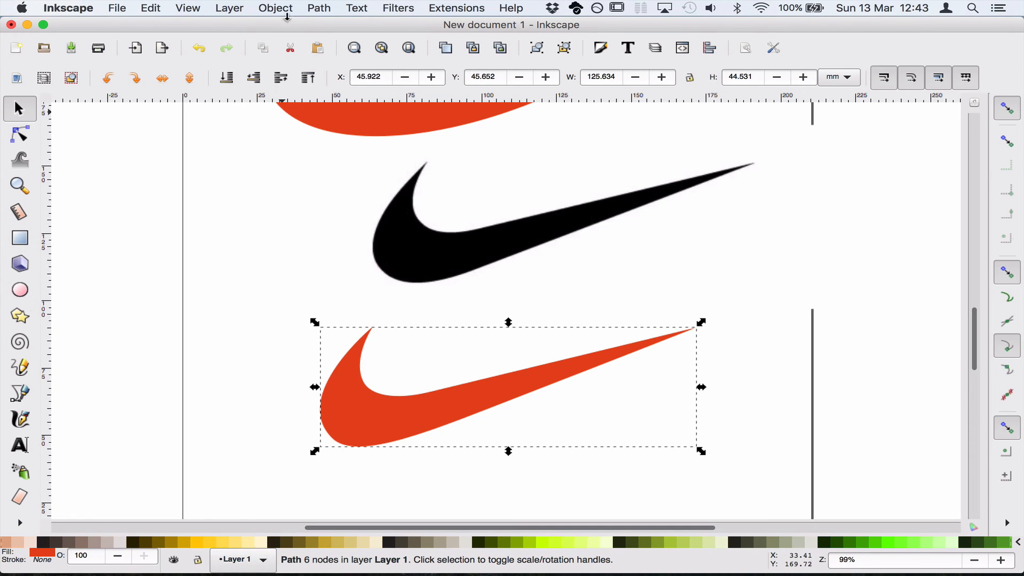
Review the whole page with all three swooshes and bring up the Align and Distribute options
click(319, 7)
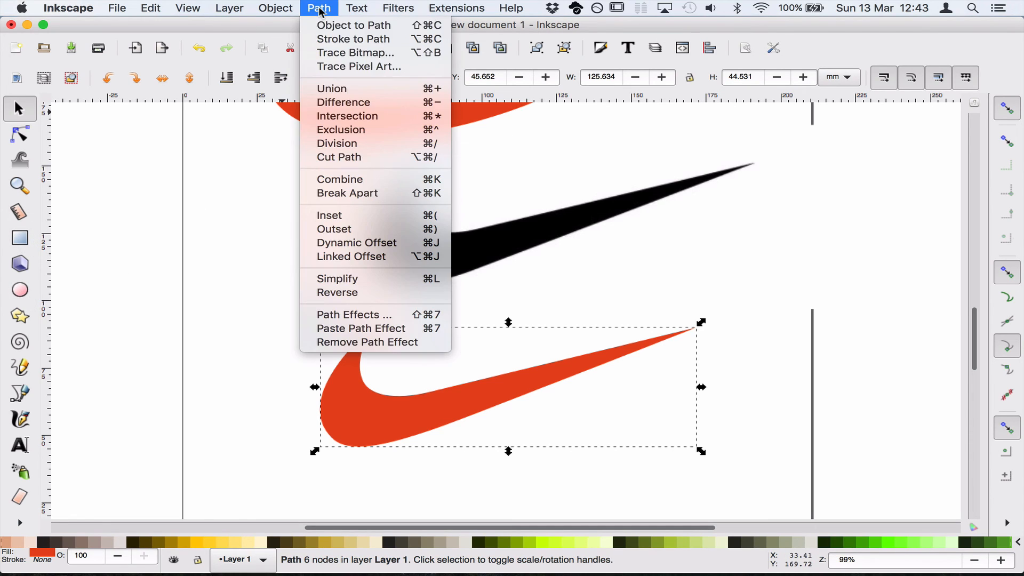
click(230, 241)
scroll(239, 293, up, 10)
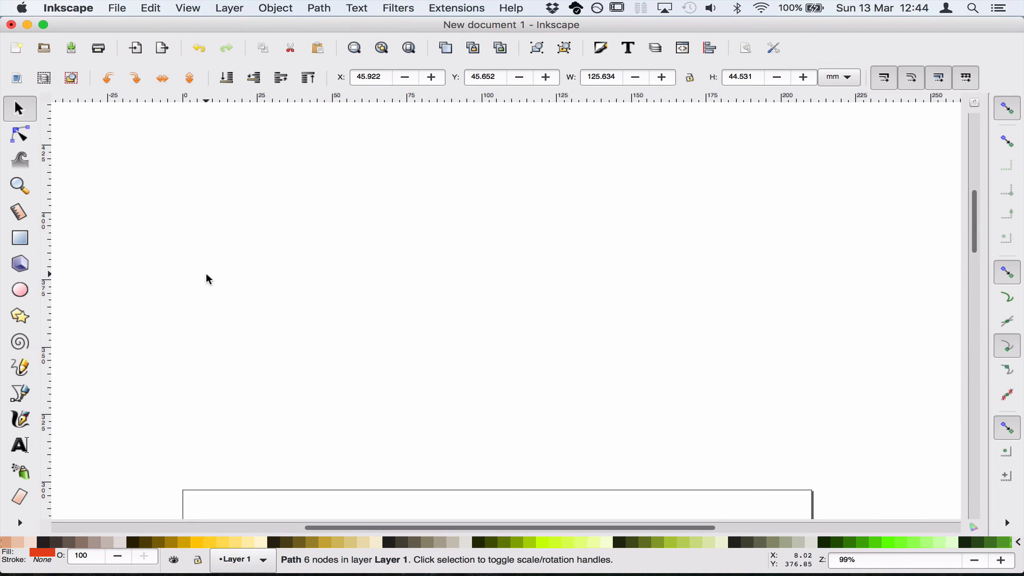
key(minus)
key(minus)
key(minus)
key(minus)
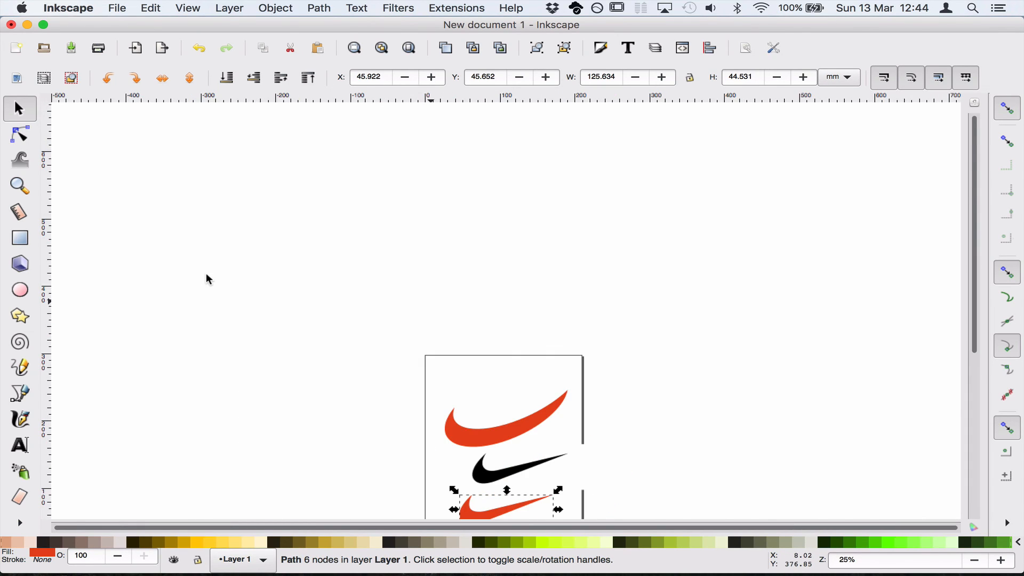
drag(973, 322, 955, 367)
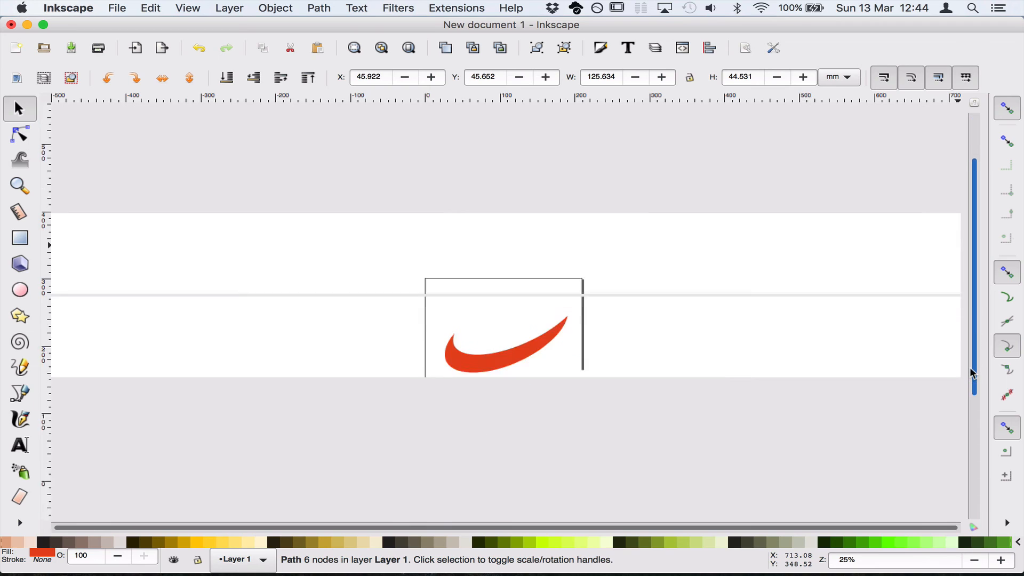
click(709, 48)
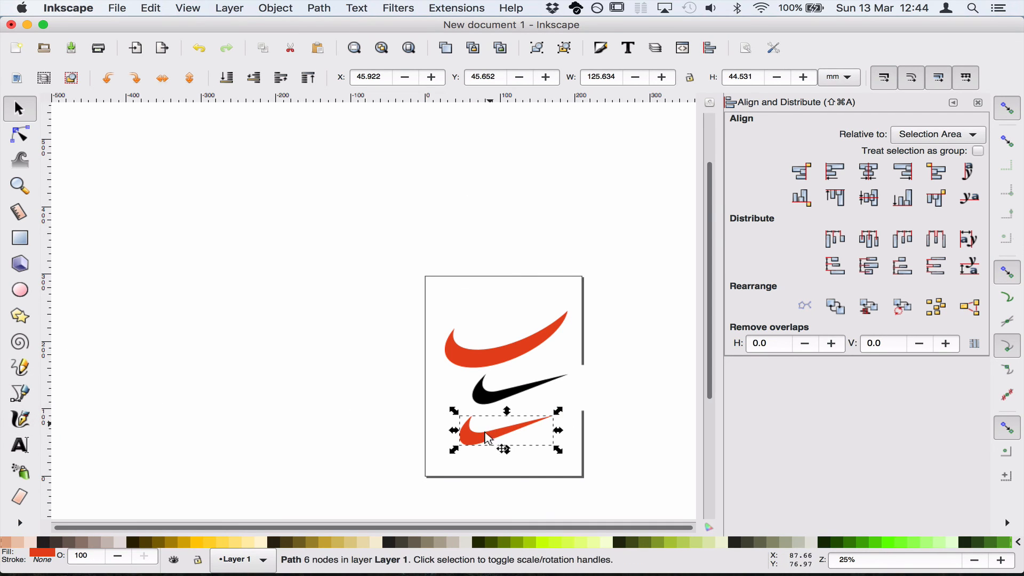
click(611, 430)
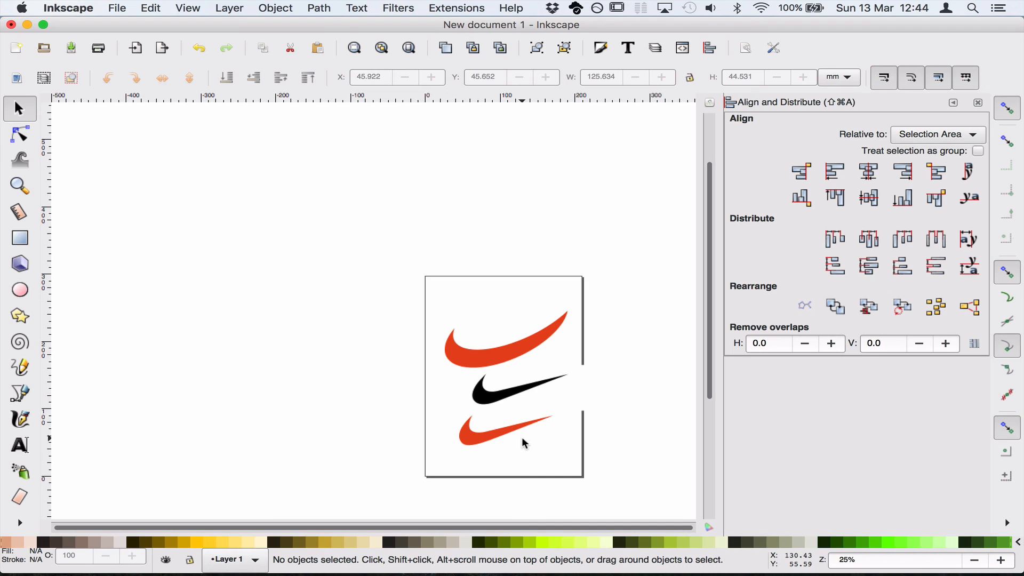
Compare the three swooshes at 50% zoom and look over the available path operations
key(plus)
key(plus)
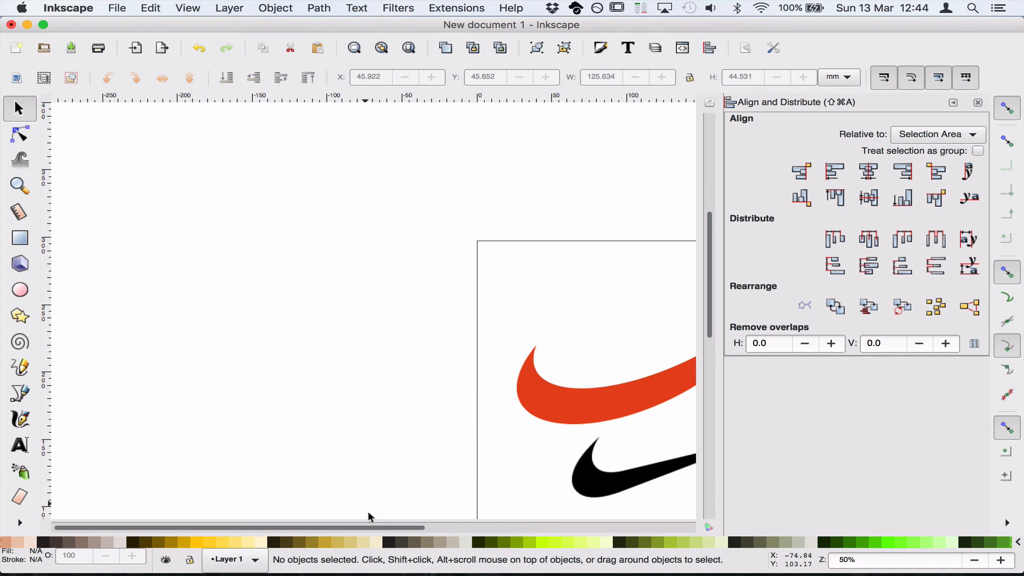
drag(376, 524, 453, 525)
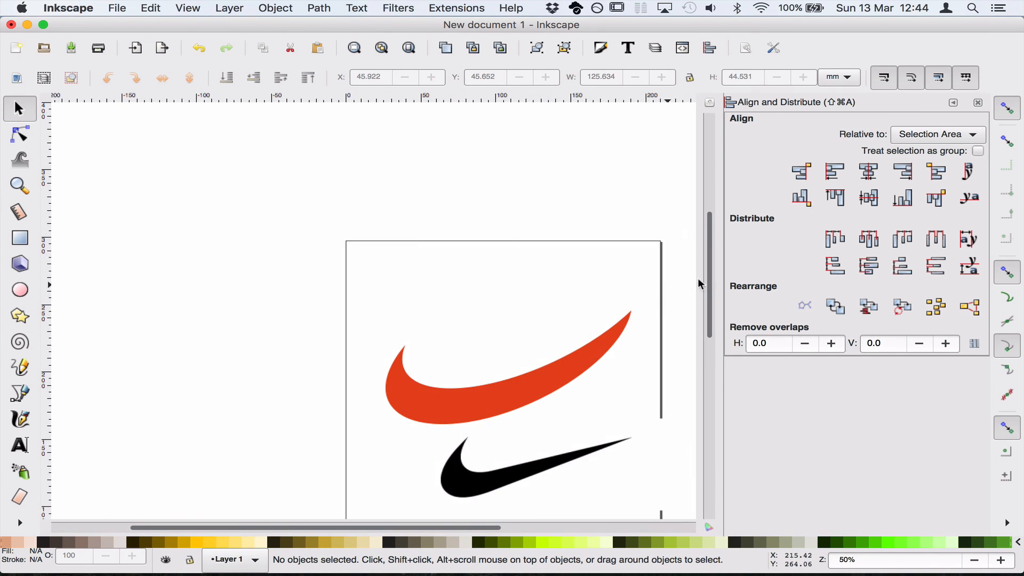
drag(709, 282, 709, 359)
drag(468, 528, 543, 528)
drag(711, 332, 715, 309)
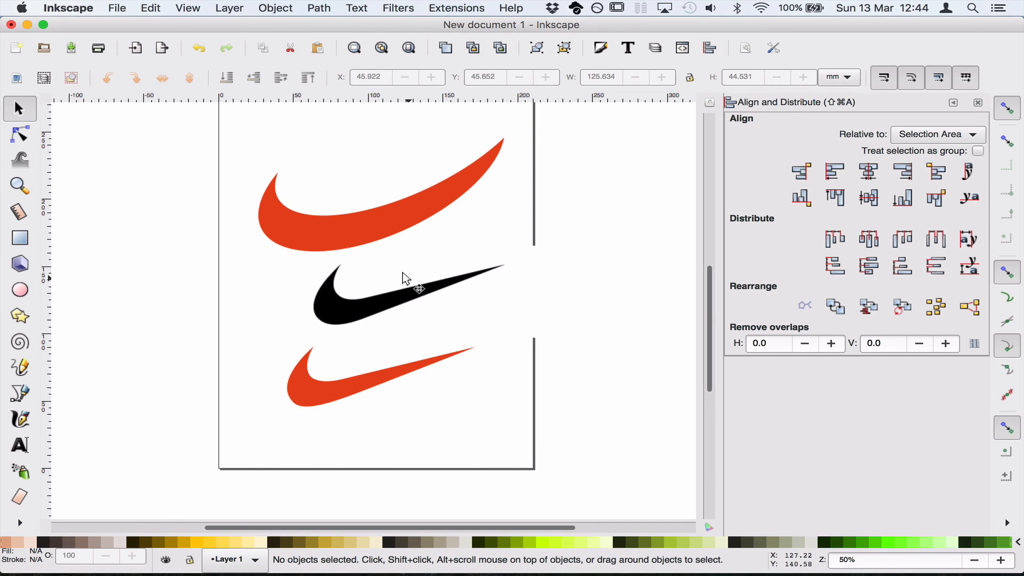
click(319, 8)
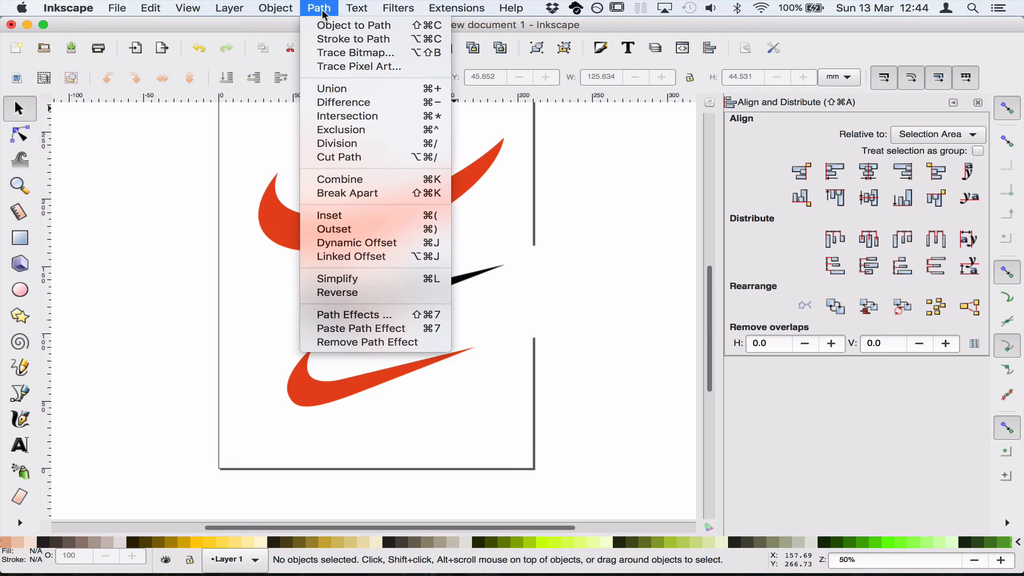
click(322, 10)
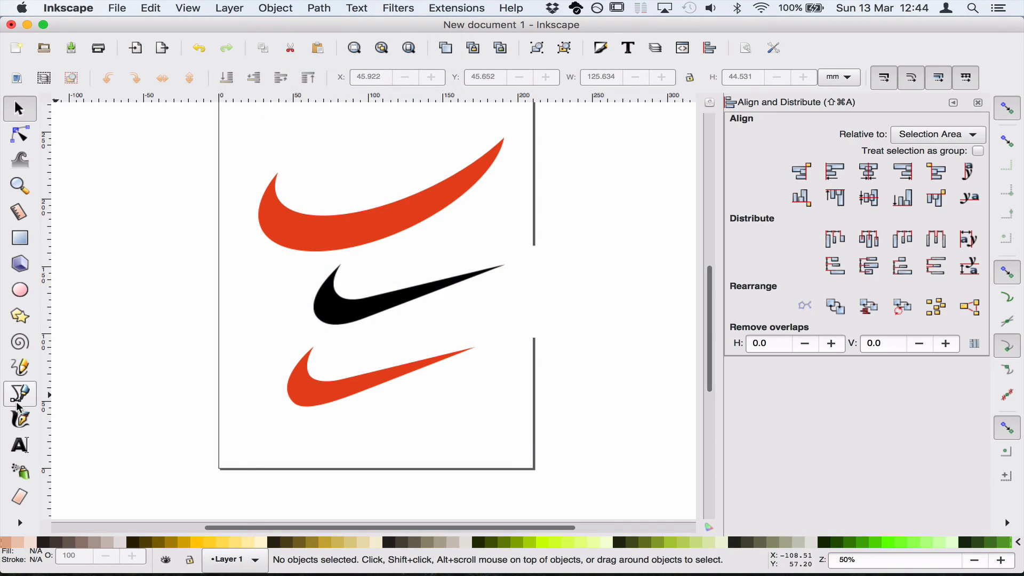